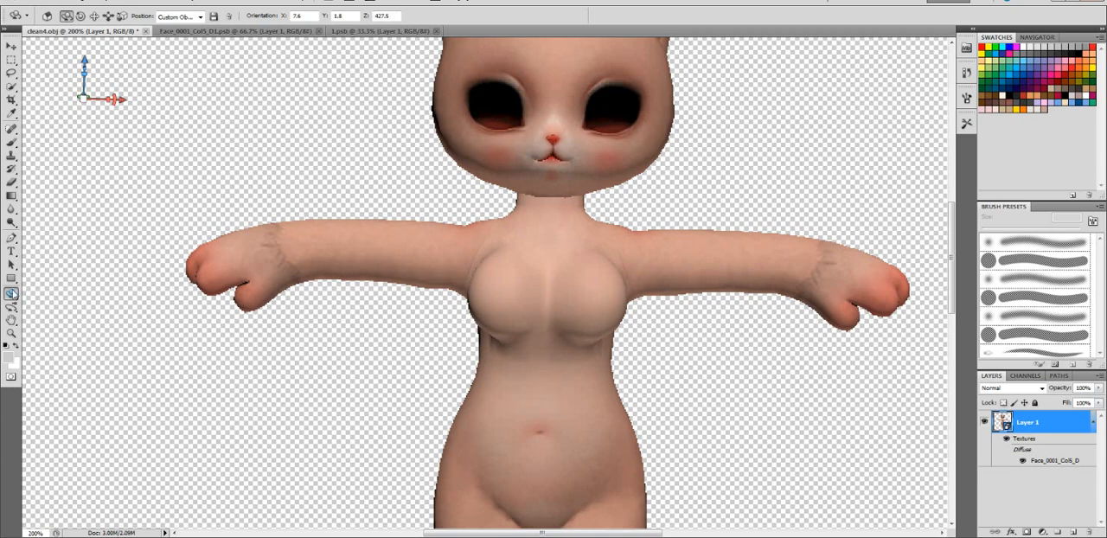
- Tilt the 3D model slightly and examine its head, arms and torso from the front
left_click(13, 295)
left_click(46, 305)
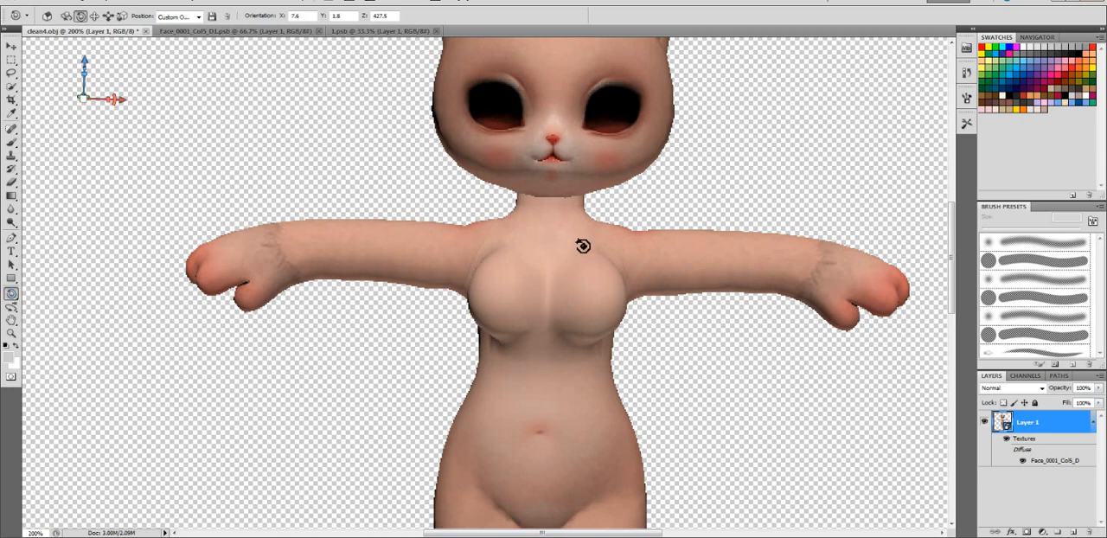
left_click_drag(583, 245, 582, 217)
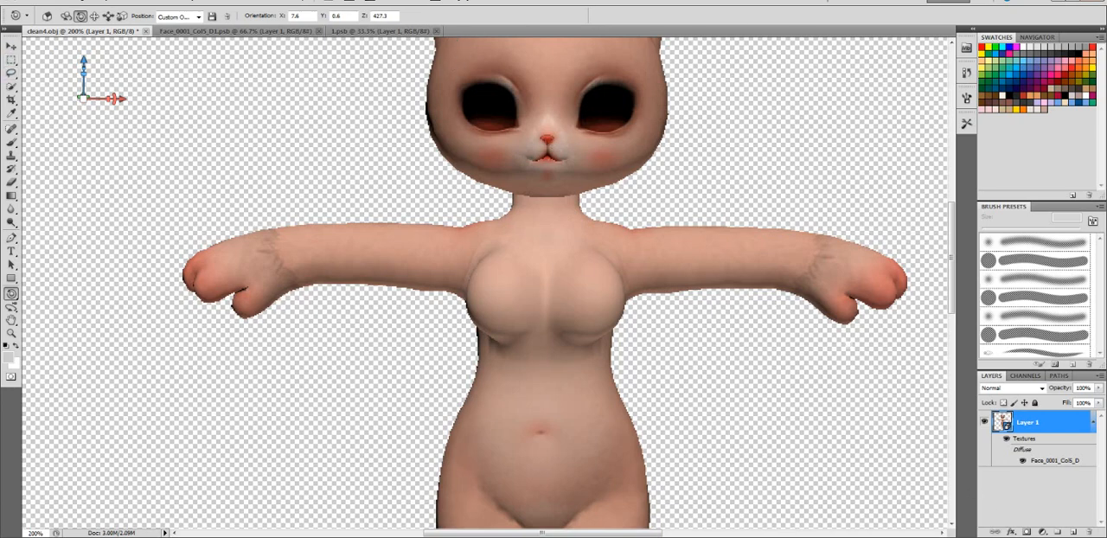
scroll(597, 385, "up", 3)
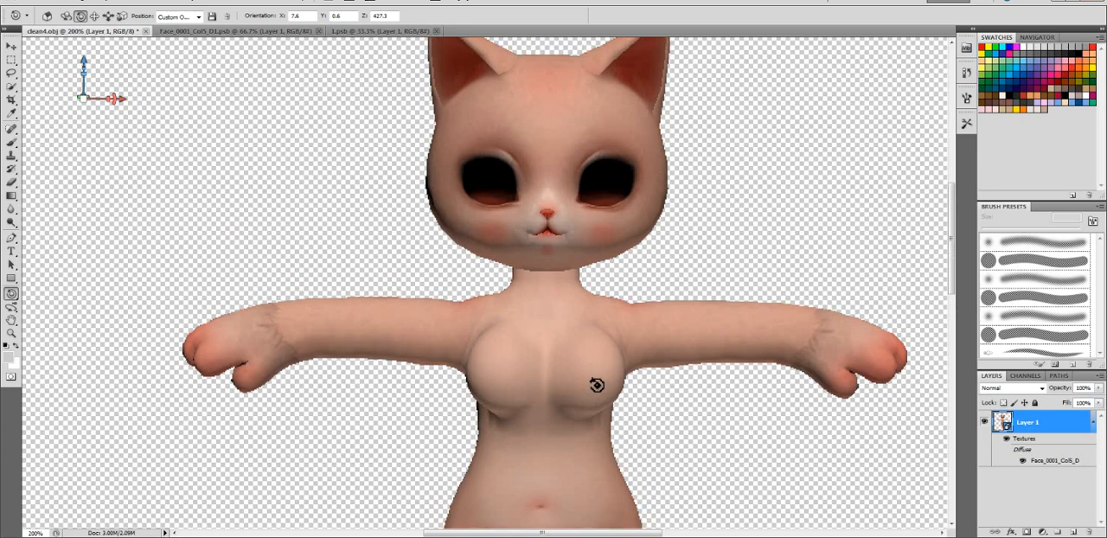
scroll(597, 385, "up", 2)
scroll(597, 385, "down", 5)
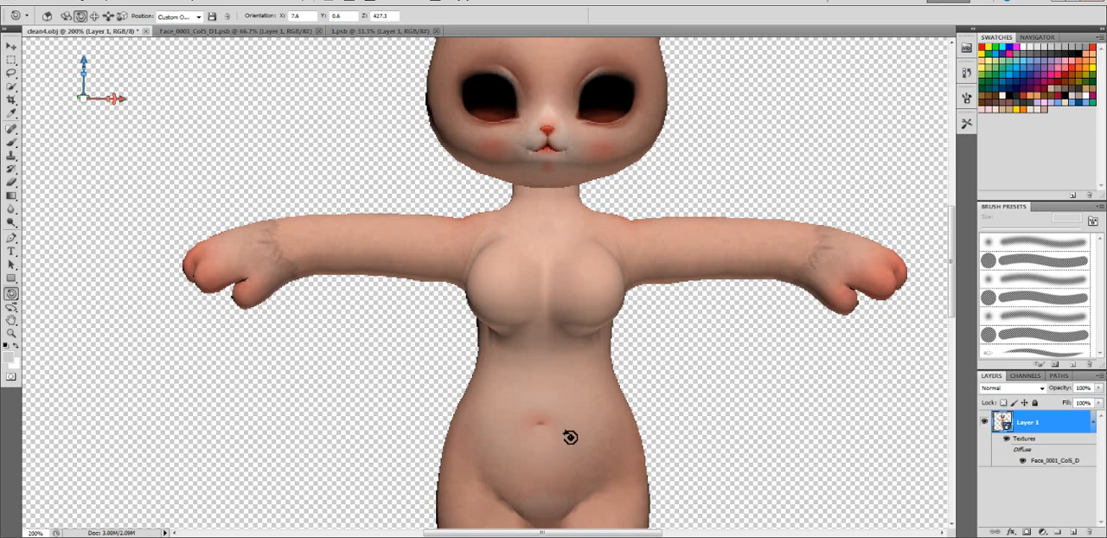
scroll(571, 438, "down", 2)
scroll(571, 437, "up", 4)
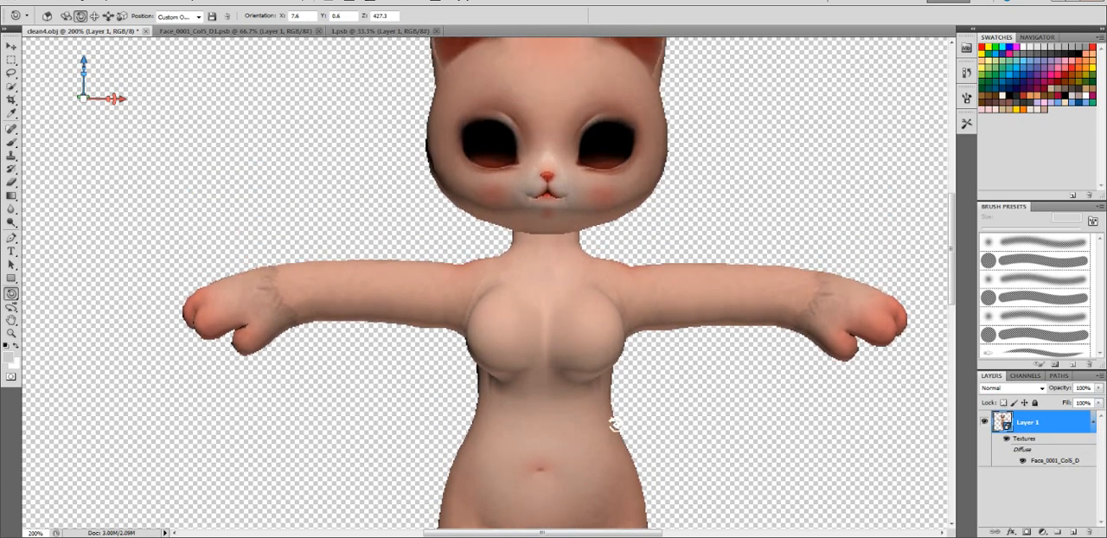
scroll(615, 423, "up", 1)
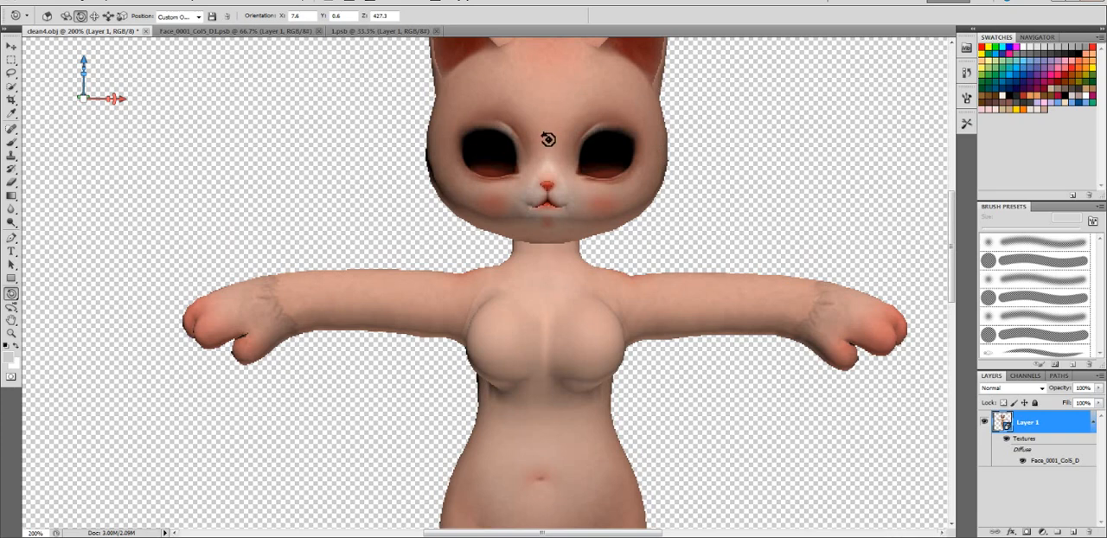
- Open the Face_0001_Col5_D diffuse texture and add a new blank layer directly above the base texture layer
double_click(1045, 462)
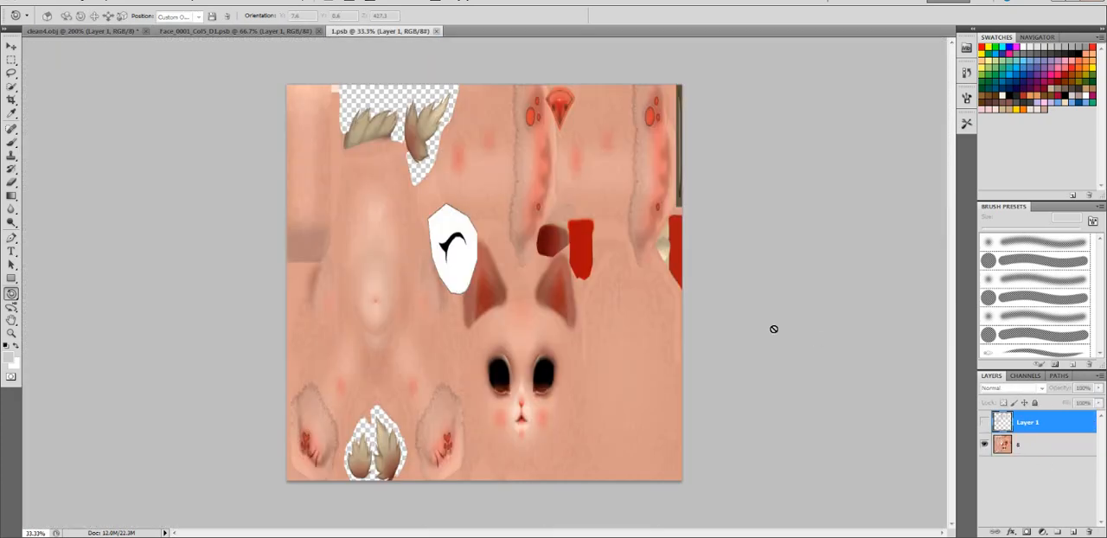
right_click(1050, 428)
left_click(1038, 440)
left_click(1021, 446)
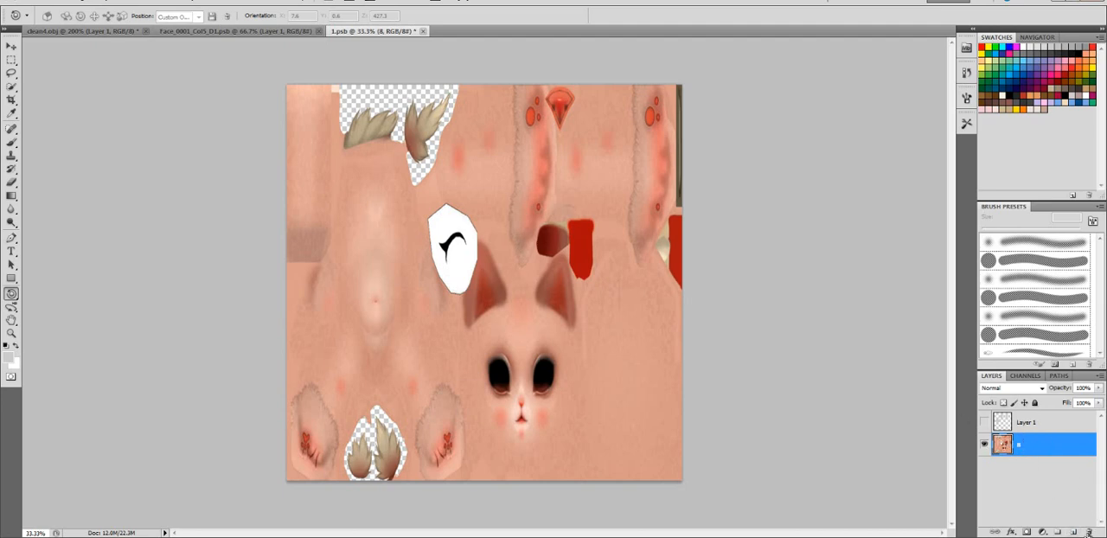
left_click(1073, 533)
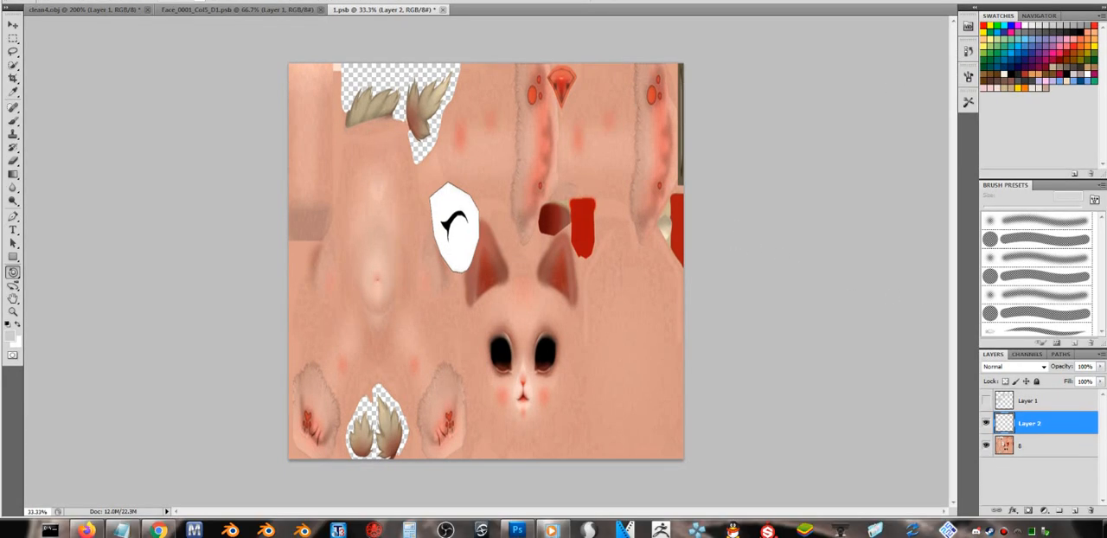
- Restore the editor to a floating window, minimize the browser and file windows behind it, and widen the editor on both sides
left_click_drag(615, 4, 527, 0)
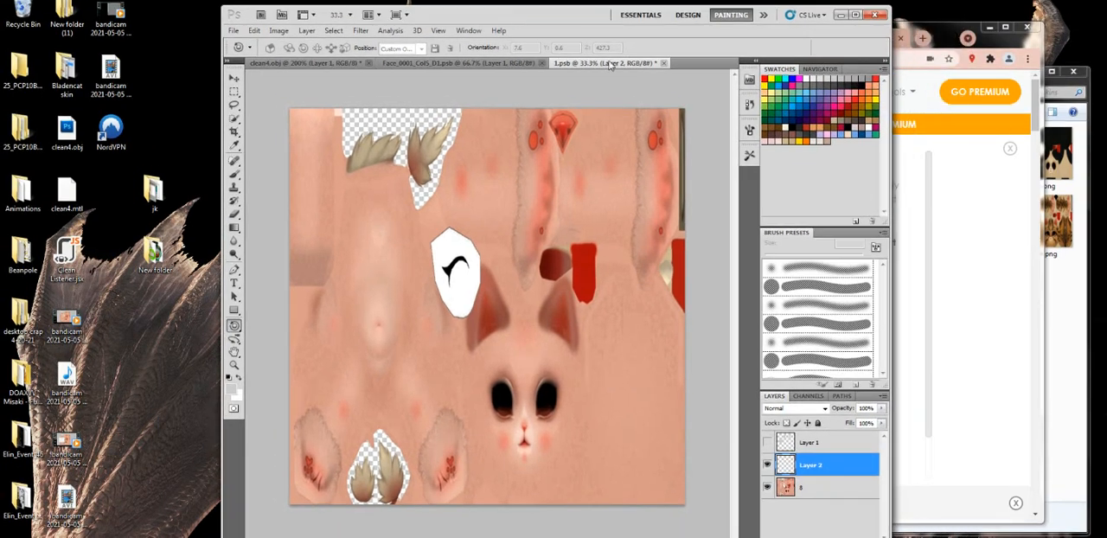
left_click(989, 27)
left_click(1035, 71)
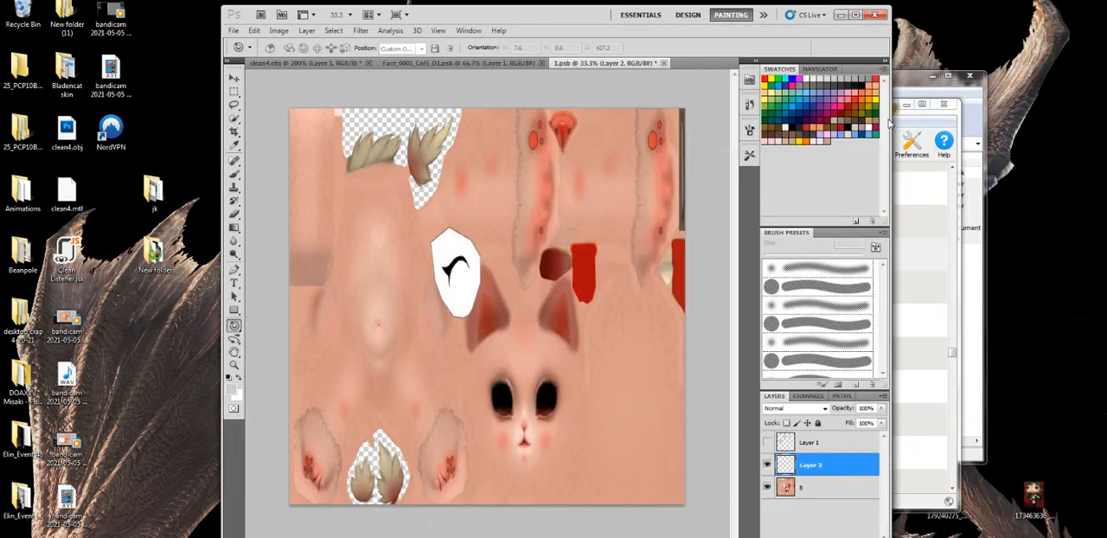
left_click_drag(887, 126, 1042, 114)
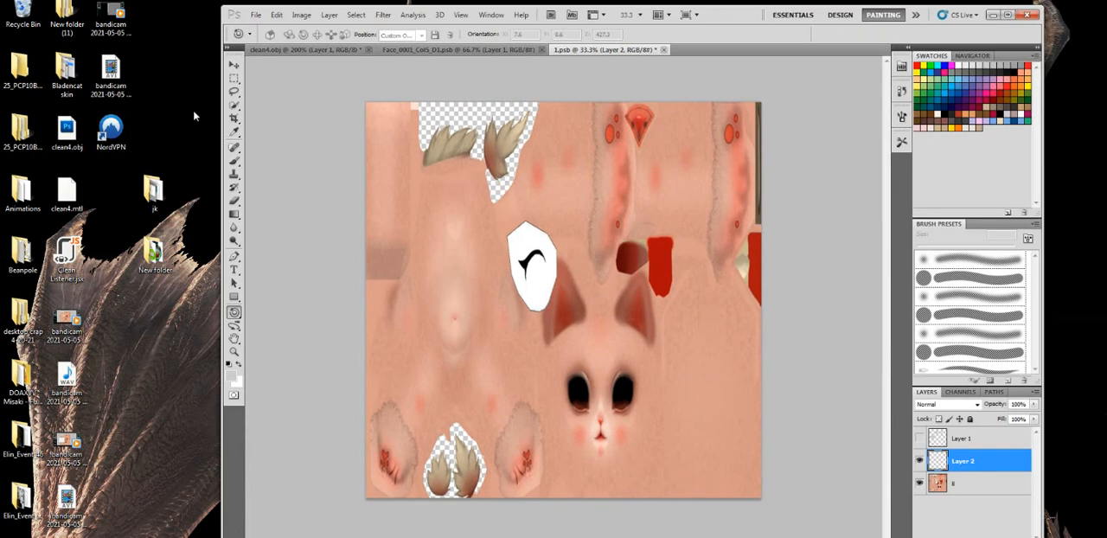
left_click_drag(221, 122, 128, 131)
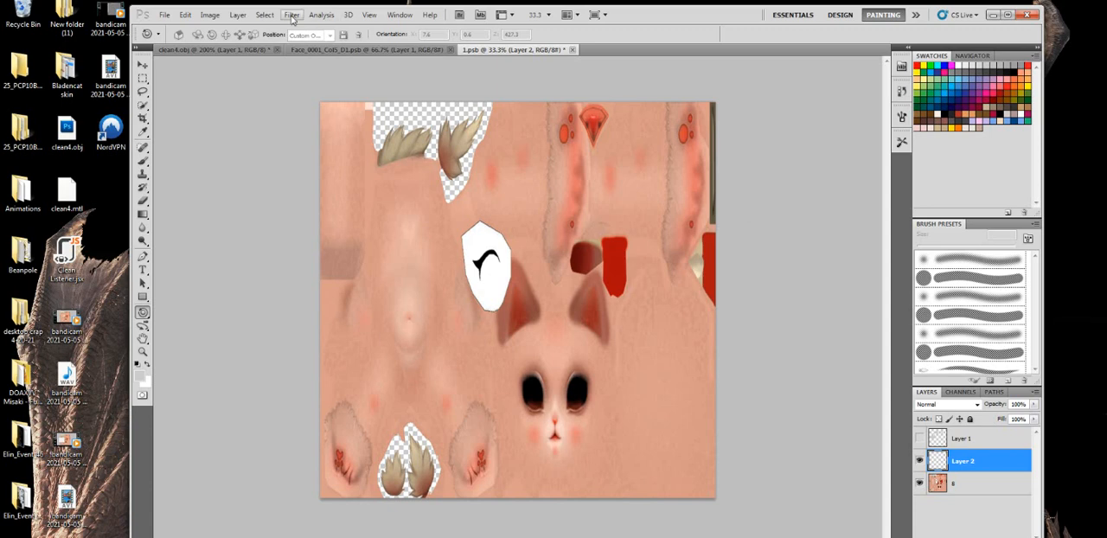
- Check the texture's Image Size settings and close the texture document, saving its changes
left_click(216, 16)
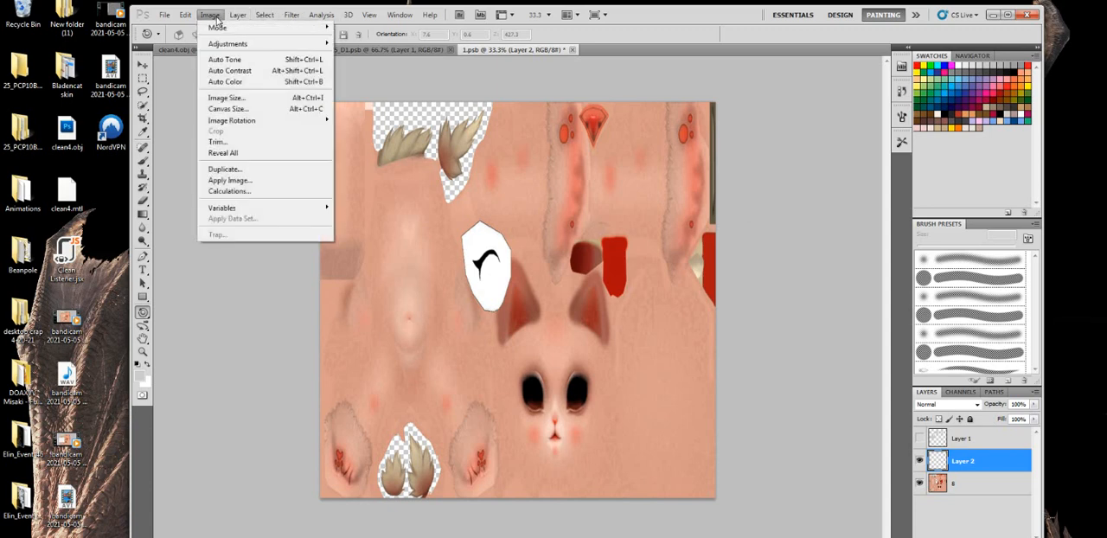
left_click(223, 101)
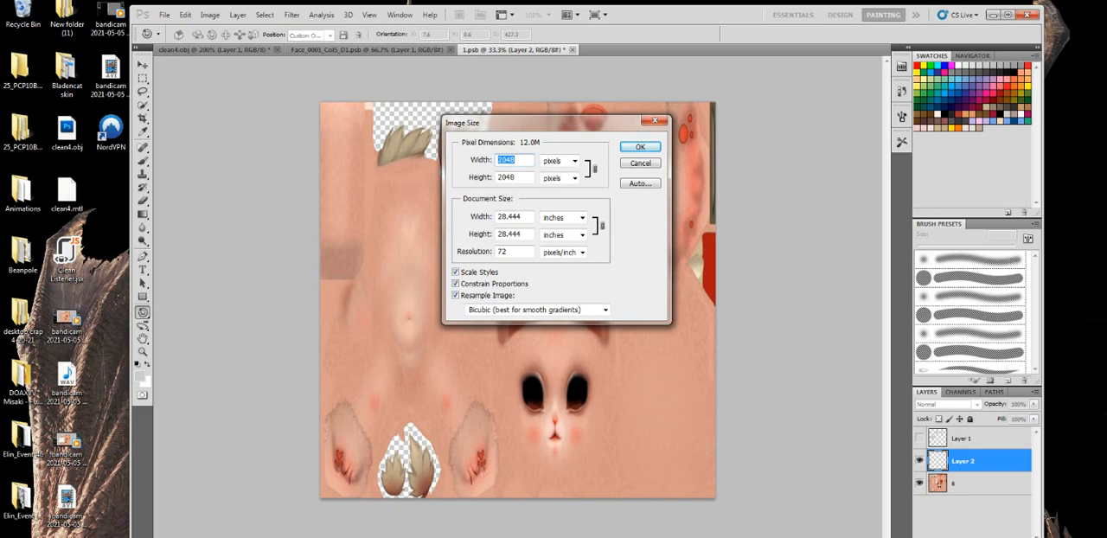
left_click(655, 120)
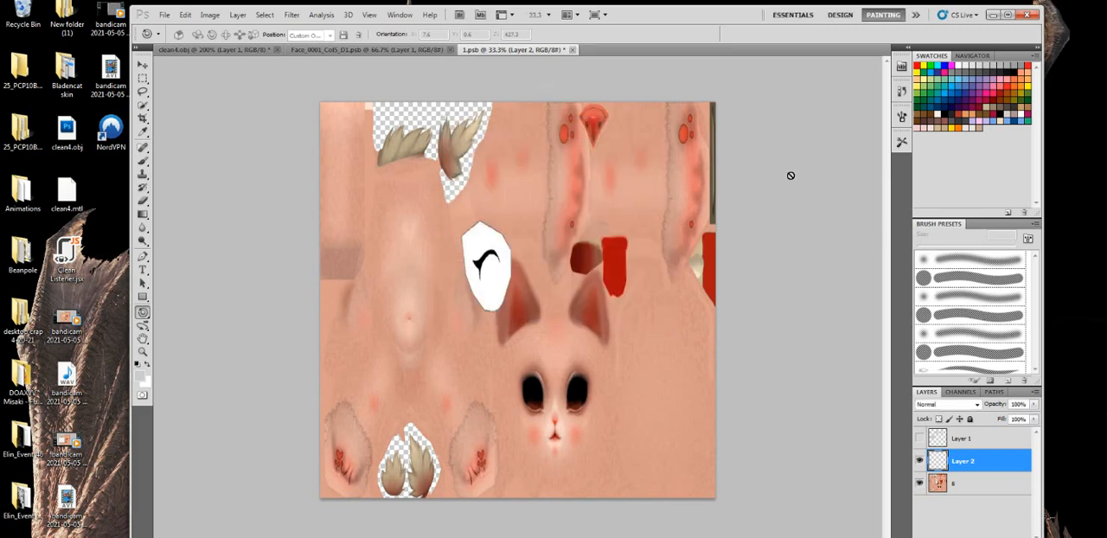
left_click(572, 49)
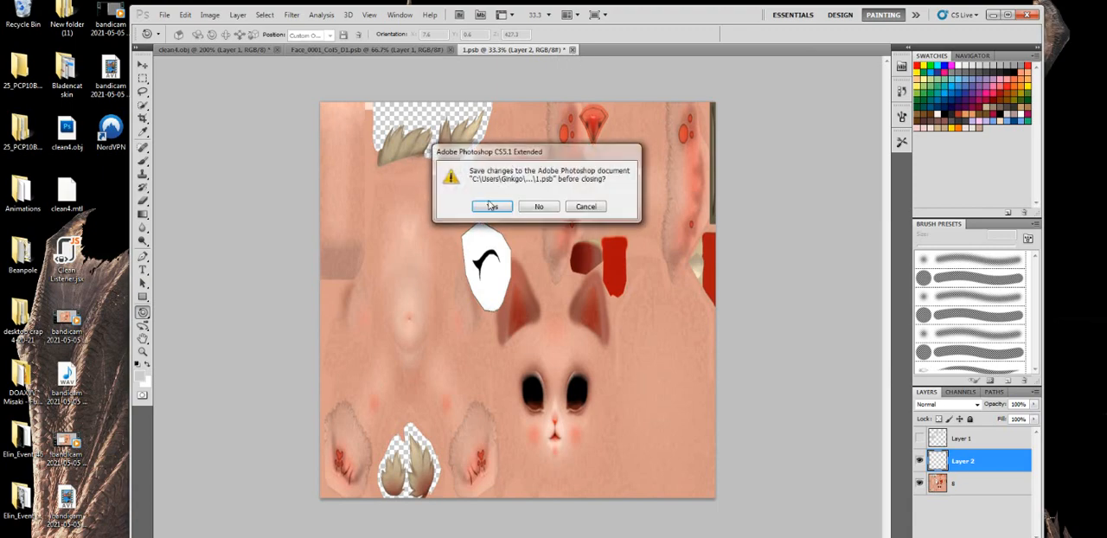
left_click(487, 207)
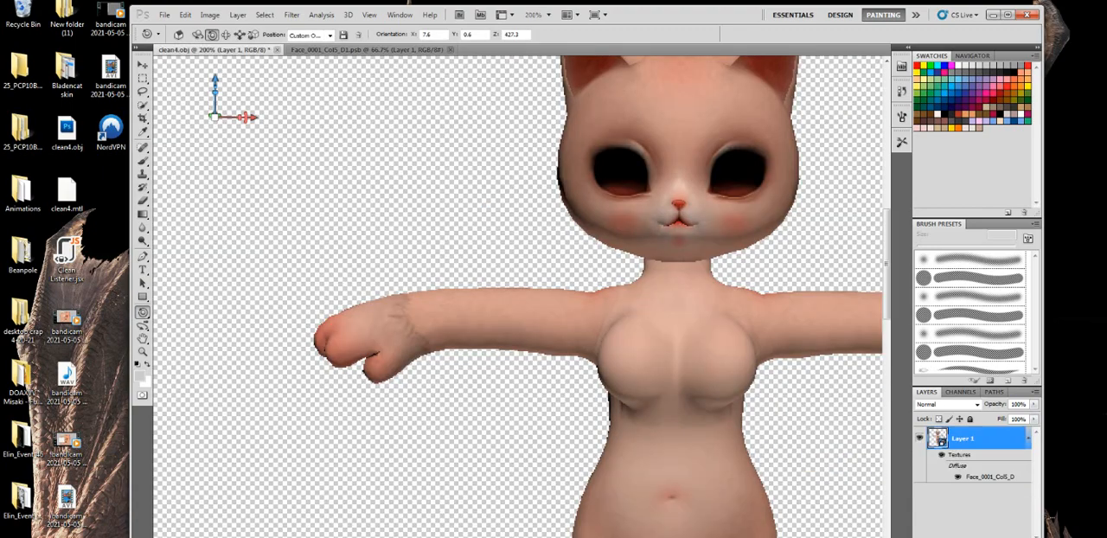
- Paint a light grey shirt base over the model's upper arms, shoulders and chest with the Brush tool
left_click(143, 161)
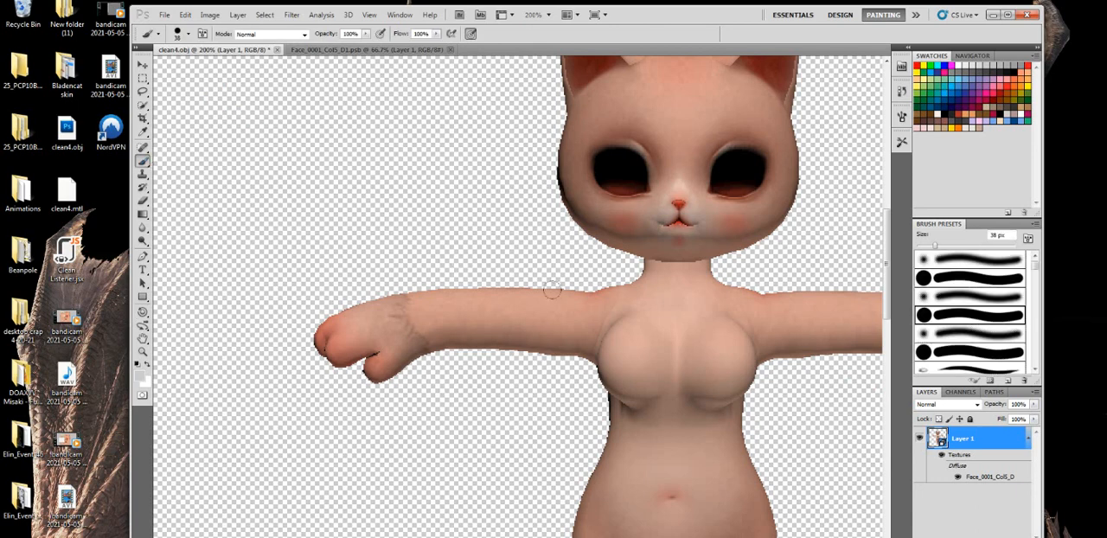
left_click(572, 298)
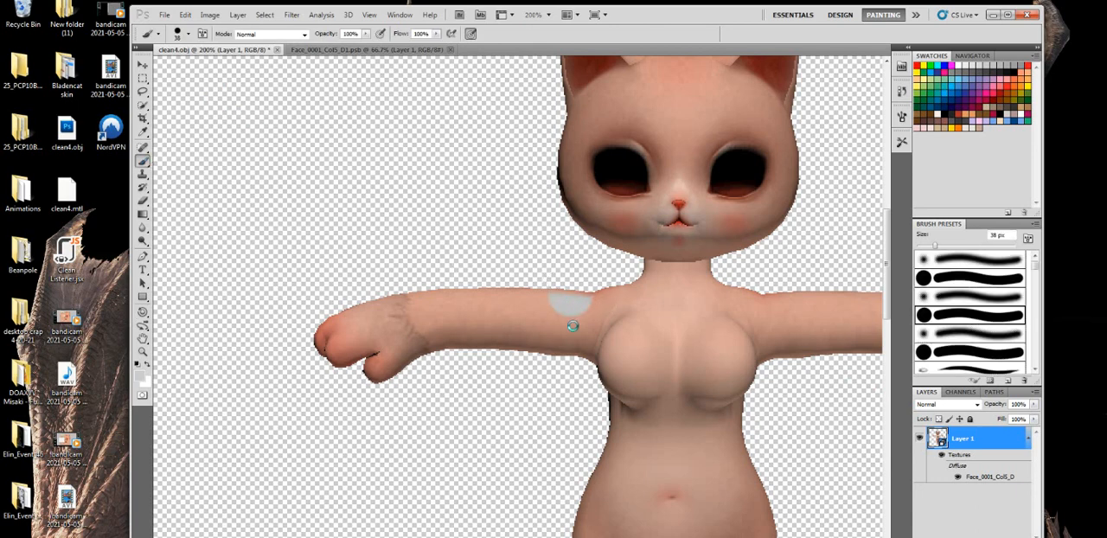
mouse_move(563, 365)
left_mouse_down()
mouse_move(568, 285)
mouse_move(579, 347)
mouse_move(600, 311)
mouse_move(615, 359)
mouse_move(667, 373)
mouse_move(681, 323)
mouse_move(719, 273)
mouse_move(737, 366)
mouse_move(742, 279)
mouse_move(762, 372)
mouse_move(766, 260)
mouse_move(778, 395)
left_mouse_up()
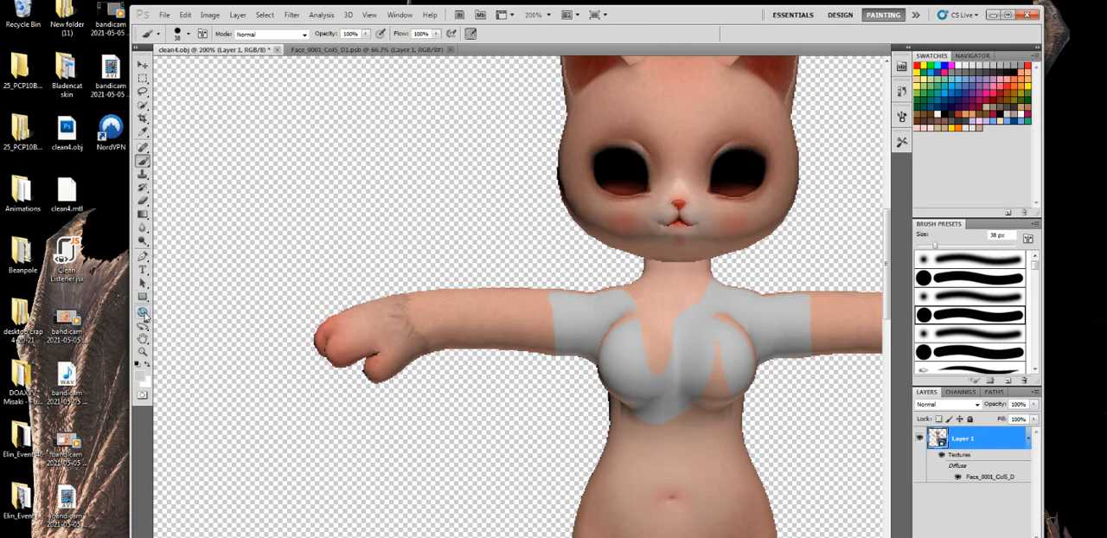
- Enlarge the brush to 54 px and extend the light grey paint over the front torso from chest to hips
left_click(145, 315)
left_click(197, 336)
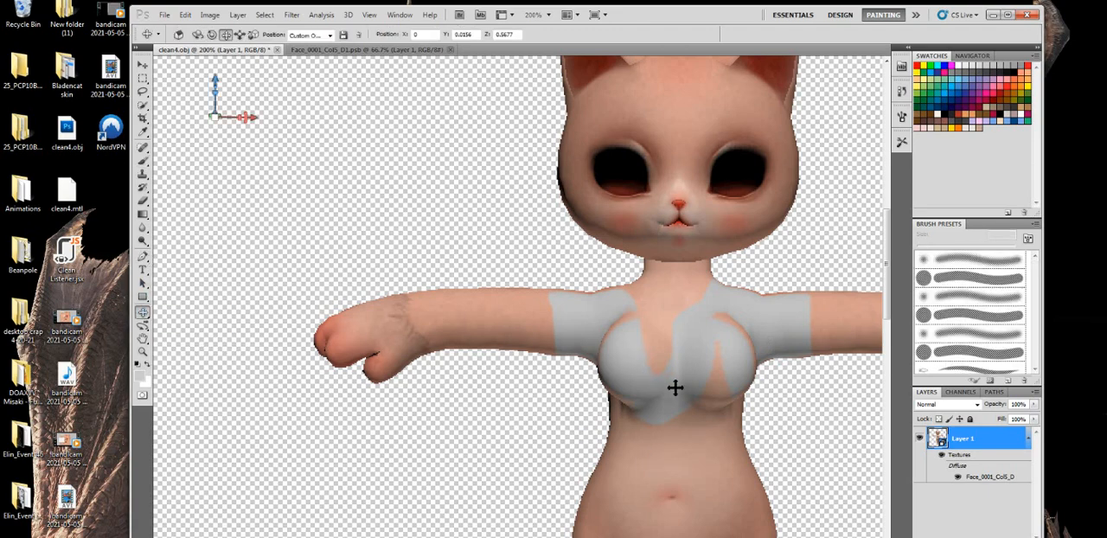
left_click_drag(675, 388, 579, 267)
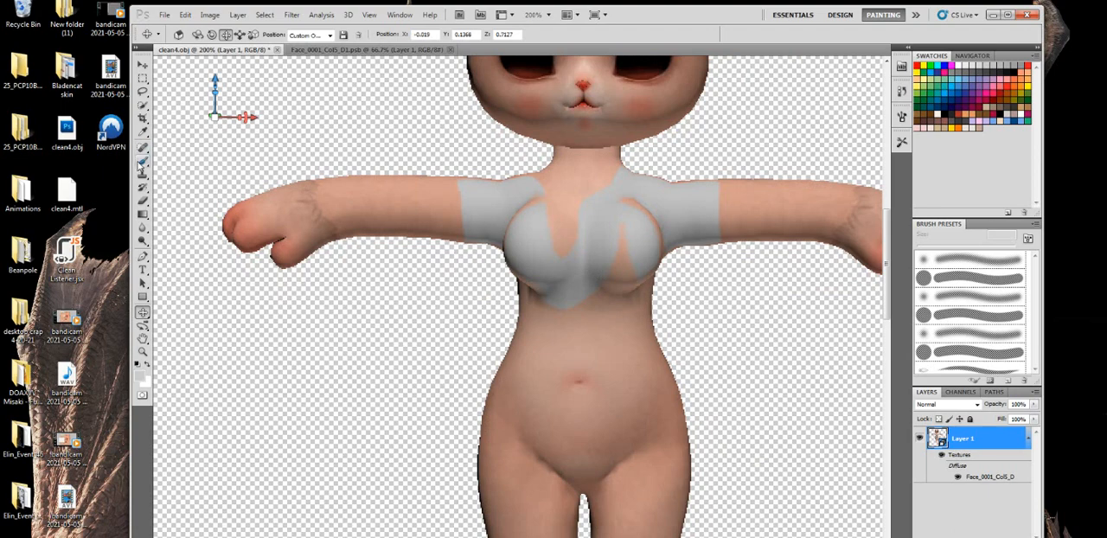
left_click(142, 162)
right_click(585, 325)
left_click_drag(634, 367, 629, 368)
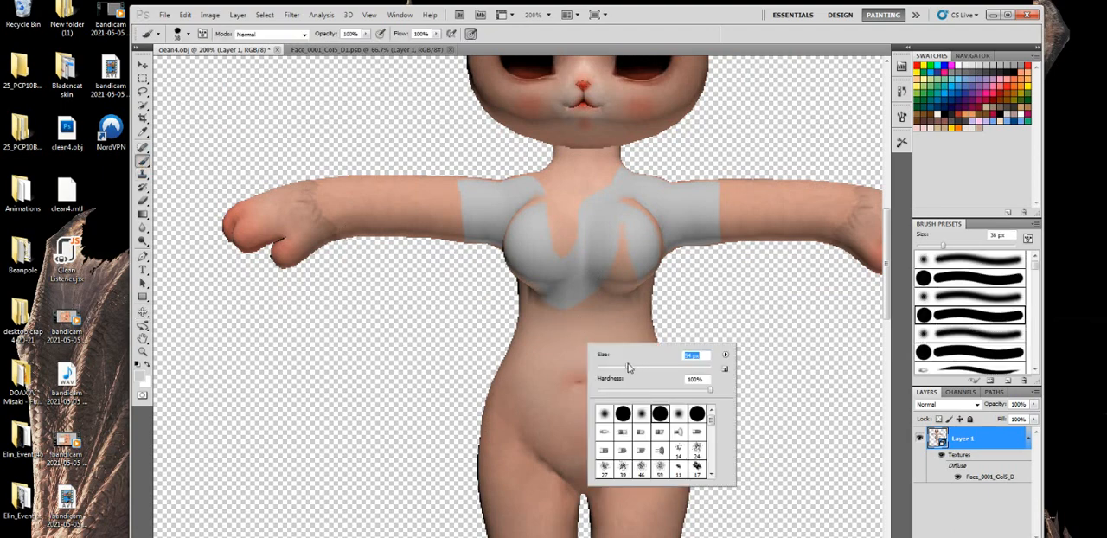
mouse_move(497, 367)
left_mouse_down()
mouse_move(614, 354)
mouse_move(671, 329)
mouse_move(571, 330)
mouse_move(563, 307)
mouse_move(519, 311)
mouse_move(629, 271)
left_mouse_up()
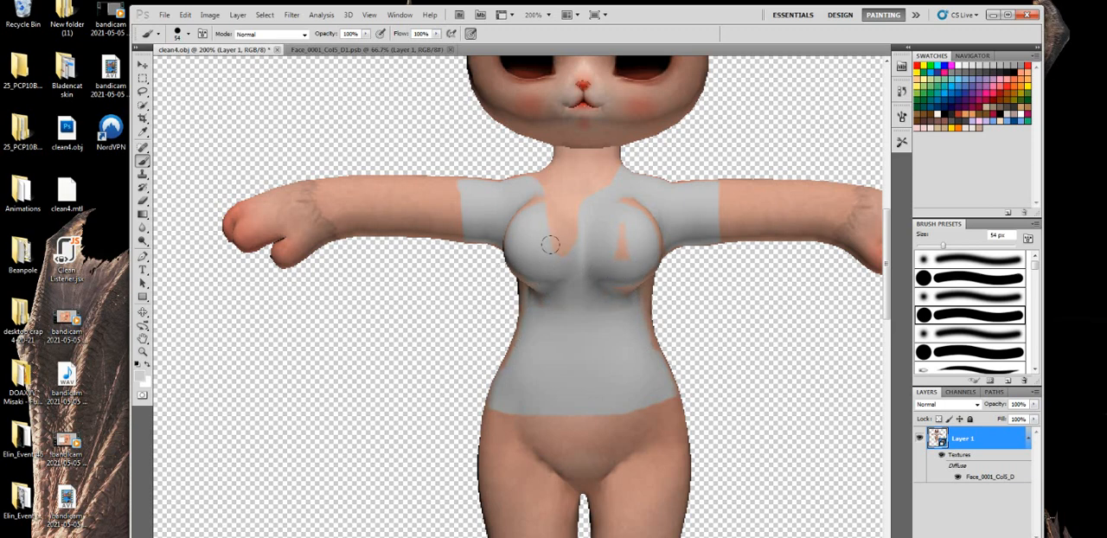
left_click_drag(550, 245, 569, 227)
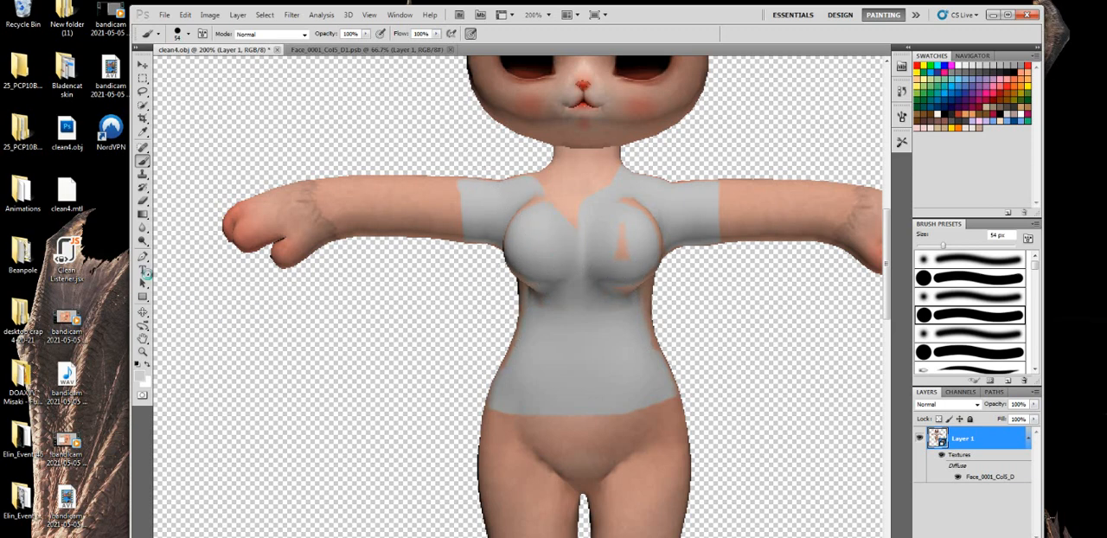
- Turn the model to expose its flank and fill the bare areas around the chest and waist in light grey with a 31 px brush
left_click(143, 311)
left_click(171, 312)
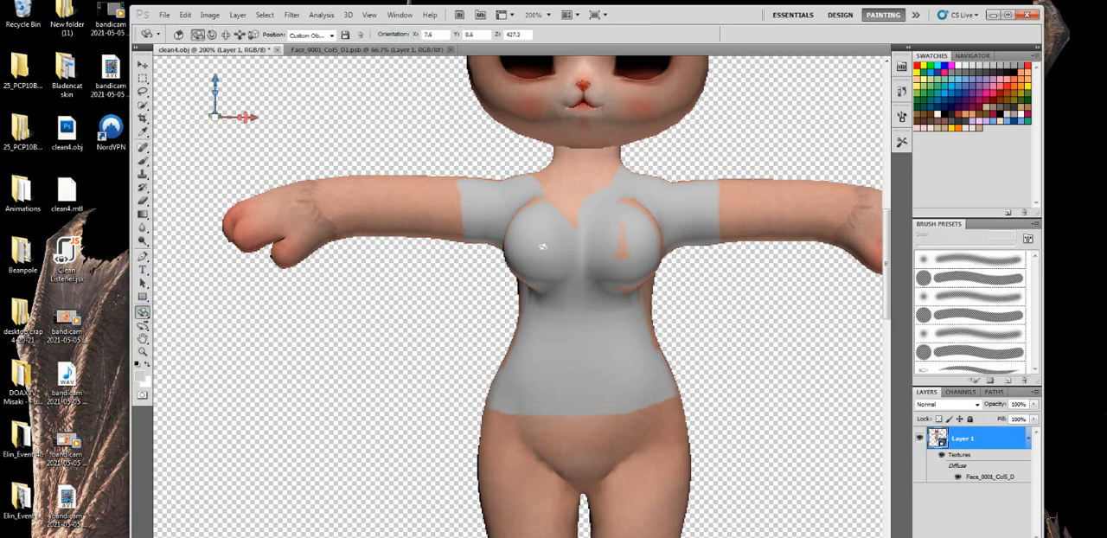
left_click_drag(543, 247, 616, 256)
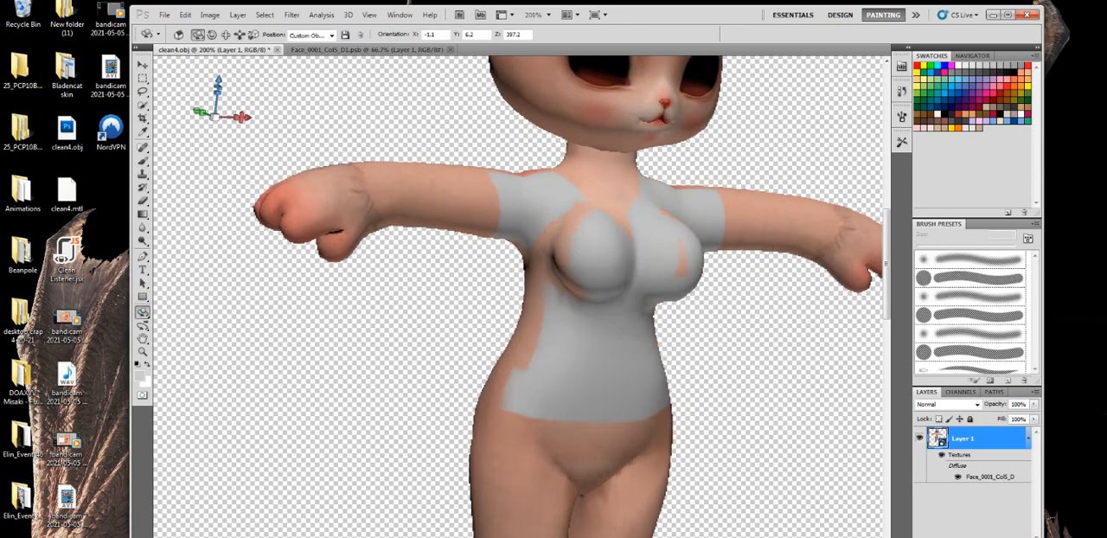
left_click(145, 163)
right_click(678, 320)
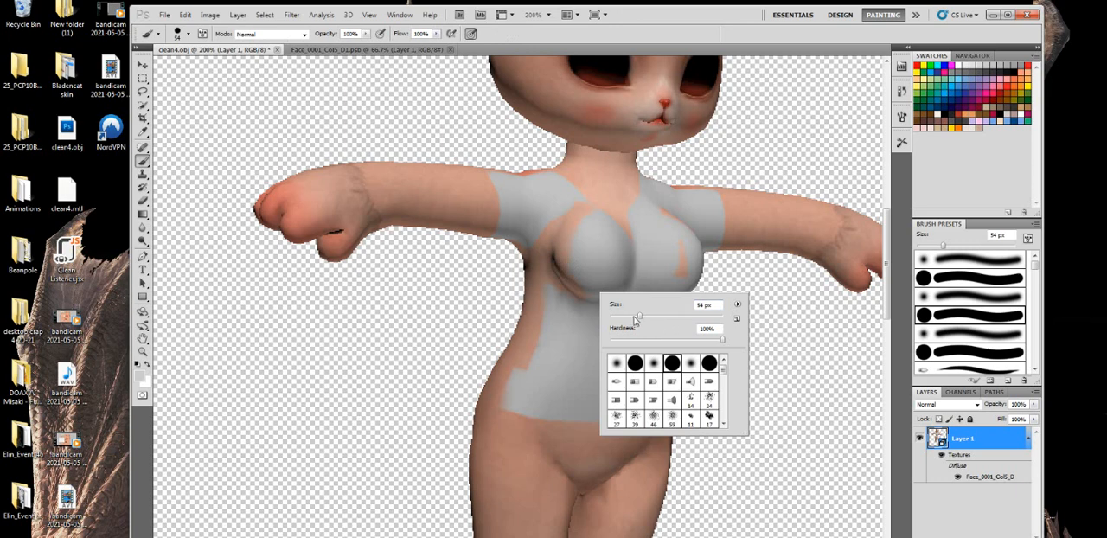
left_click(543, 194)
left_click_drag(577, 237, 561, 210)
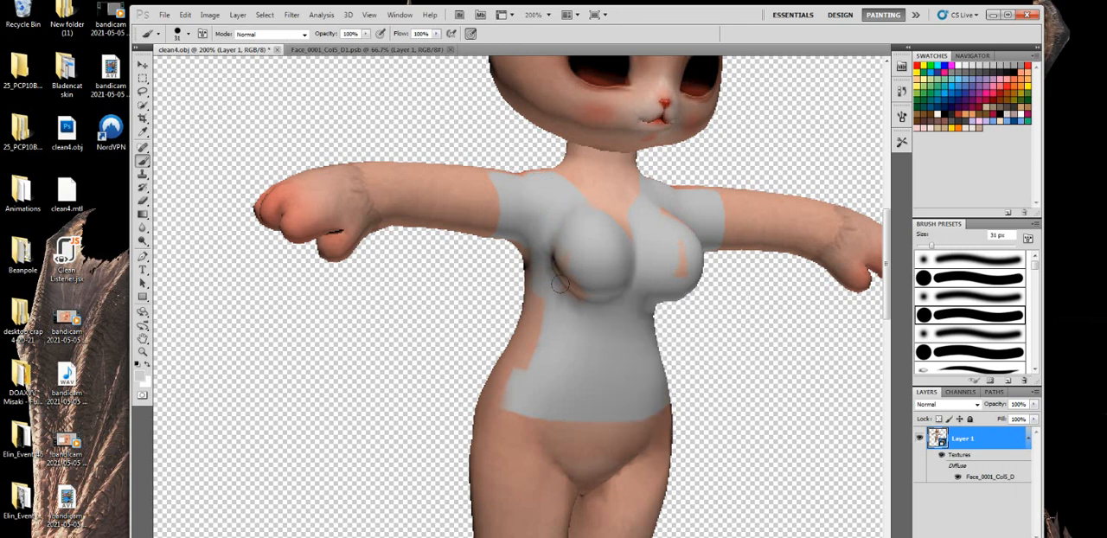
left_click_drag(533, 271, 497, 371)
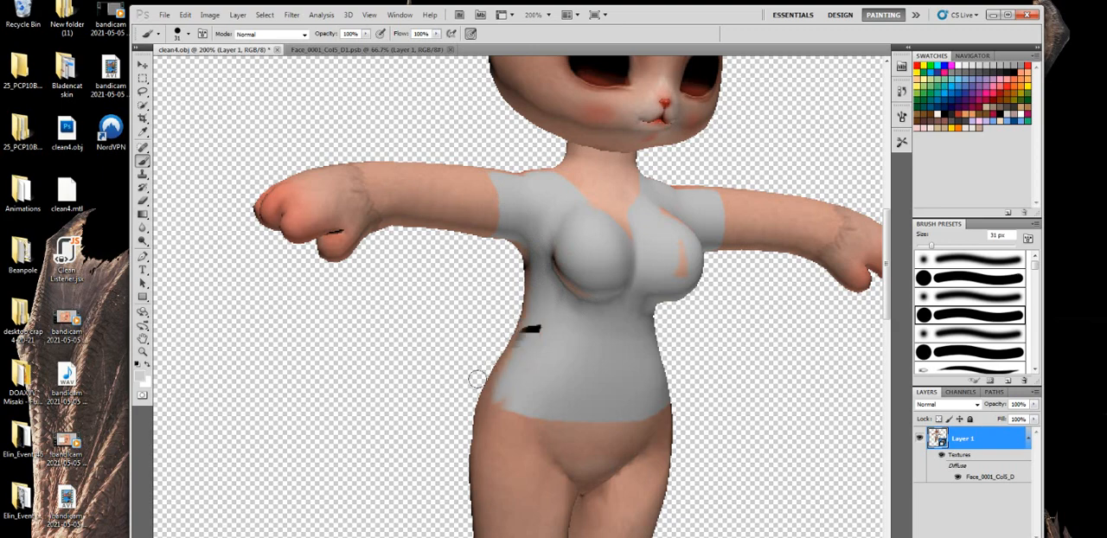
left_click_drag(520, 339, 515, 325)
- Rotate the model to a rear side view and paint the flank and adjoining back light grey
left_click(144, 313)
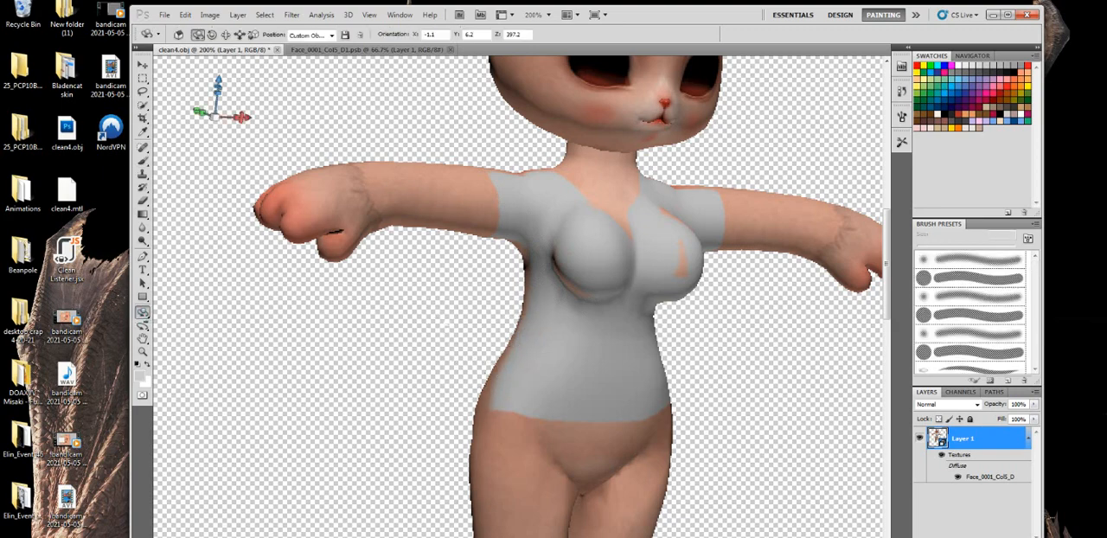
left_click_drag(554, 225, 965, 204)
mouse_move(529, 290)
left_mouse_down()
mouse_move(533, 371)
mouse_move(579, 398)
mouse_move(500, 378)
left_mouse_up()
left_click(143, 162)
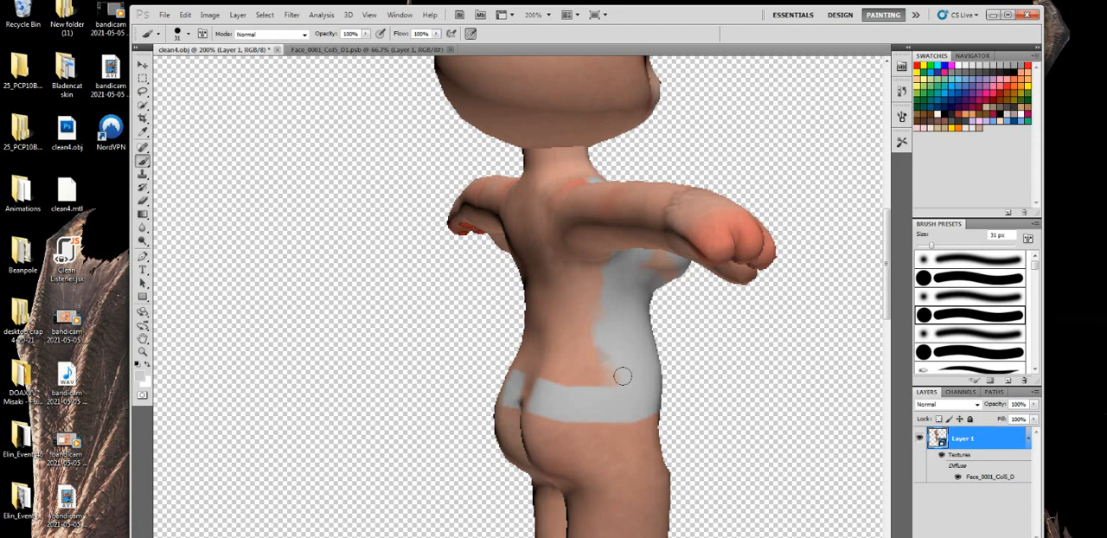
mouse_move(620, 375)
left_mouse_down()
mouse_move(482, 368)
mouse_move(532, 367)
mouse_move(479, 338)
mouse_move(604, 335)
mouse_move(554, 332)
mouse_move(550, 320)
mouse_move(594, 241)
mouse_move(575, 319)
left_mouse_up()
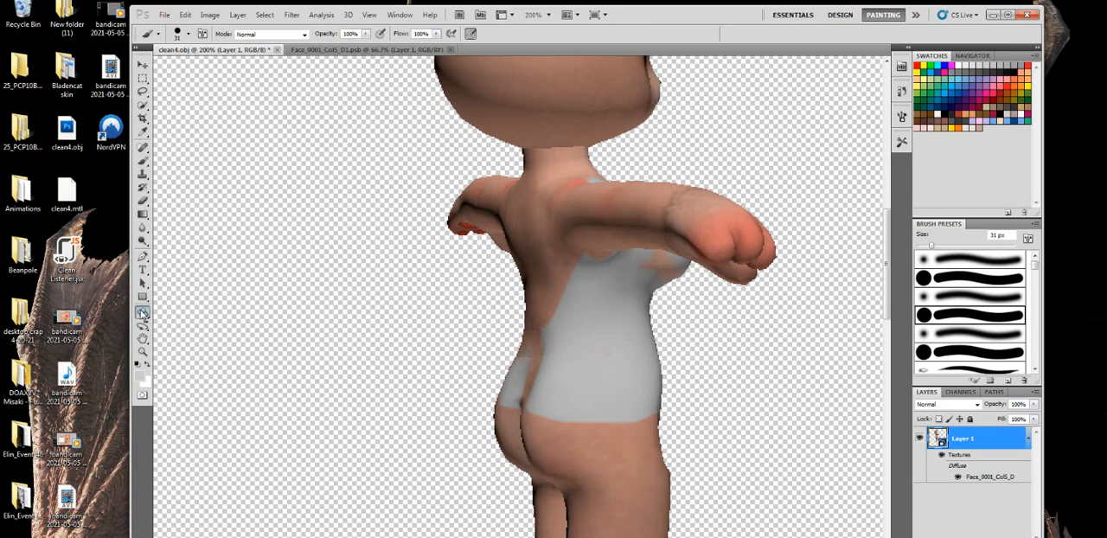
- Rotate the model to a straight rear view and cover the back from shoulders to hips in light grey with the 31 px brush
left_click(143, 311)
left_click_drag(529, 313, 666, 314)
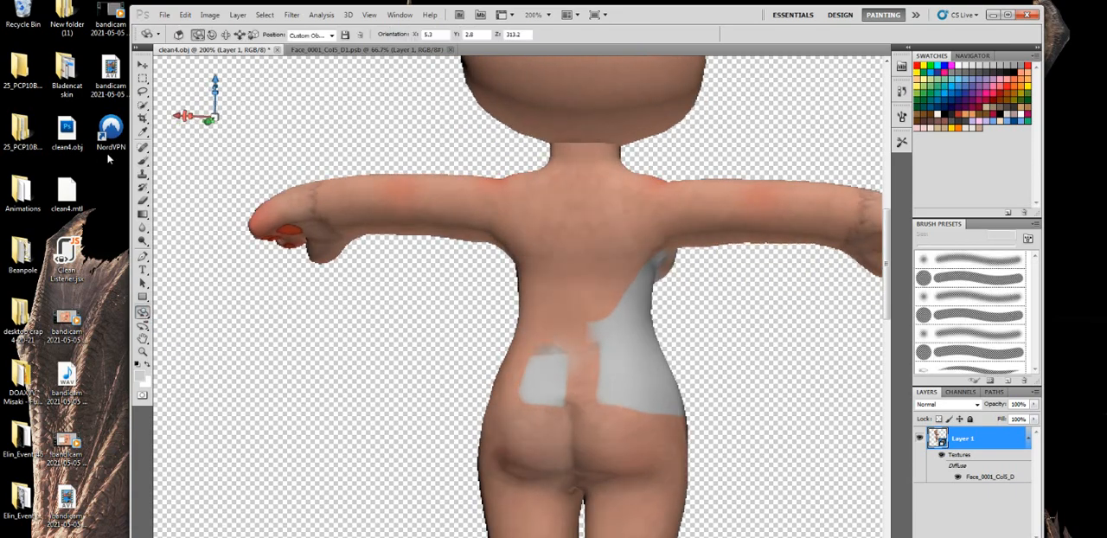
left_click(143, 161)
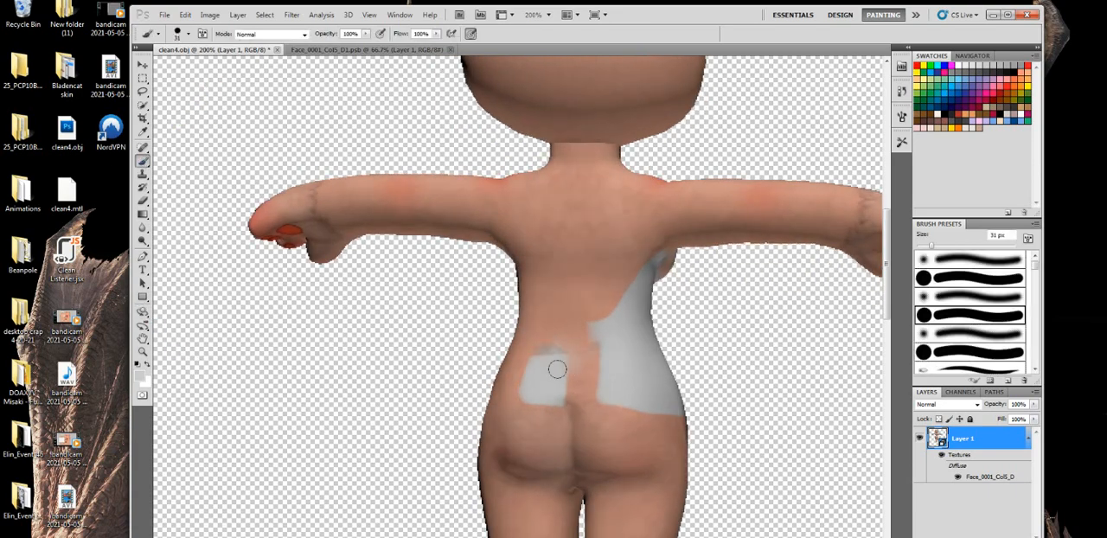
mouse_move(557, 369)
left_mouse_down()
mouse_move(466, 370)
mouse_move(517, 370)
mouse_move(470, 369)
mouse_move(506, 367)
mouse_move(529, 295)
mouse_move(523, 305)
mouse_move(523, 224)
mouse_move(492, 207)
mouse_move(504, 162)
mouse_move(507, 188)
mouse_move(509, 172)
mouse_move(551, 193)
mouse_move(532, 299)
mouse_move(546, 204)
mouse_move(530, 204)
mouse_move(543, 299)
mouse_move(578, 332)
mouse_move(615, 339)
mouse_move(518, 339)
mouse_move(564, 341)
mouse_move(657, 376)
mouse_move(567, 381)
mouse_move(477, 357)
mouse_move(645, 301)
mouse_move(613, 300)
mouse_move(574, 200)
mouse_move(643, 242)
mouse_move(638, 167)
mouse_move(611, 294)
mouse_move(610, 262)
mouse_move(594, 242)
mouse_move(569, 267)
left_mouse_up()
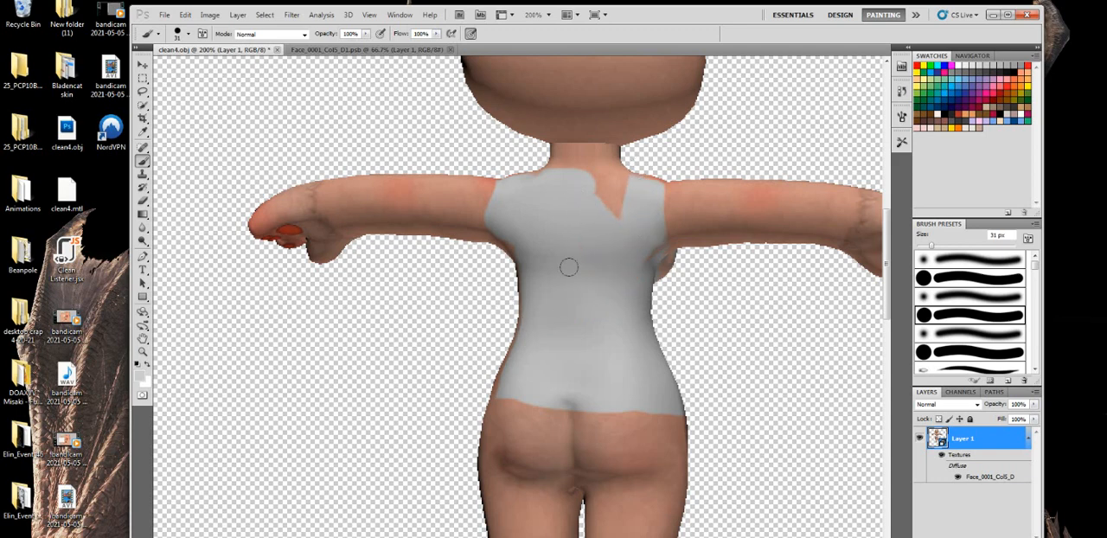
- Turn the model to its other rear side and paint the bare flank from armpit to hip light grey
left_click(143, 314)
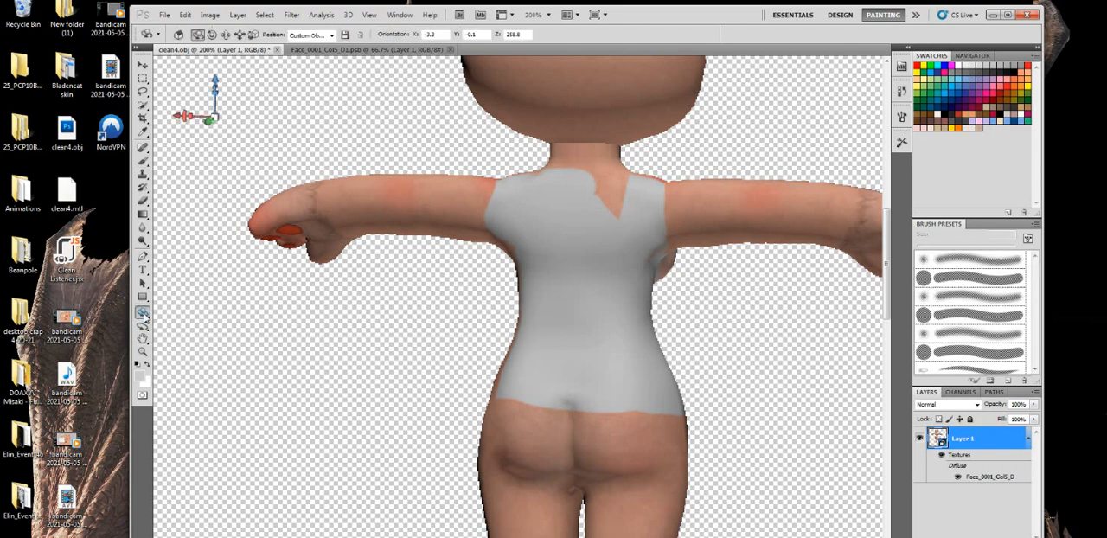
left_click_drag(532, 341, 620, 335)
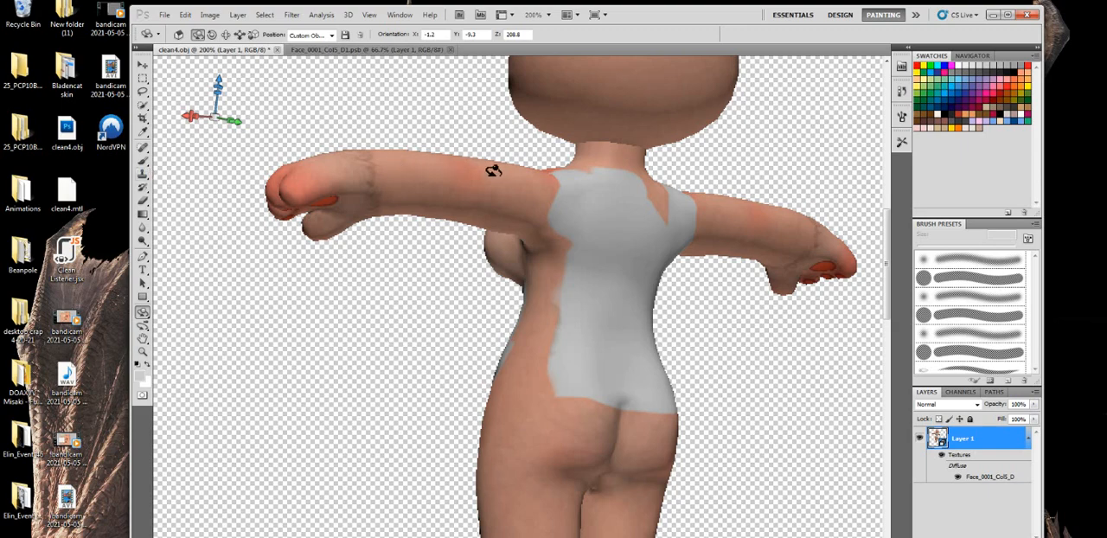
left_click(142, 161)
mouse_move(545, 379)
left_mouse_down()
mouse_move(464, 364)
mouse_move(579, 343)
mouse_move(489, 355)
mouse_move(535, 279)
mouse_move(544, 213)
mouse_move(547, 320)
mouse_move(504, 316)
left_mouse_up()
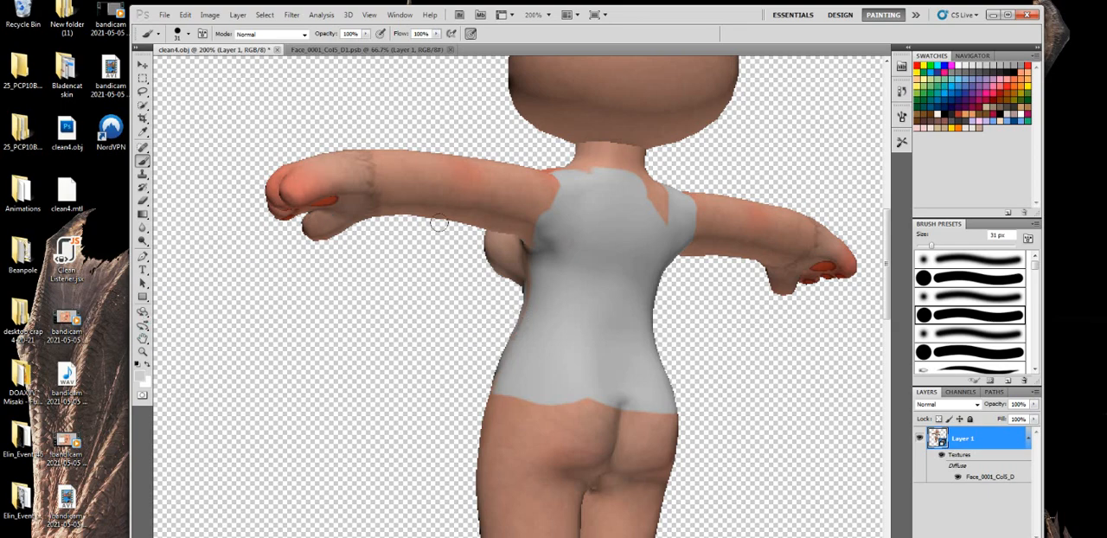
- Rotate the model to a front side view and fill the bare skin on the flank and adjoining chest with light grey
left_click(143, 312)
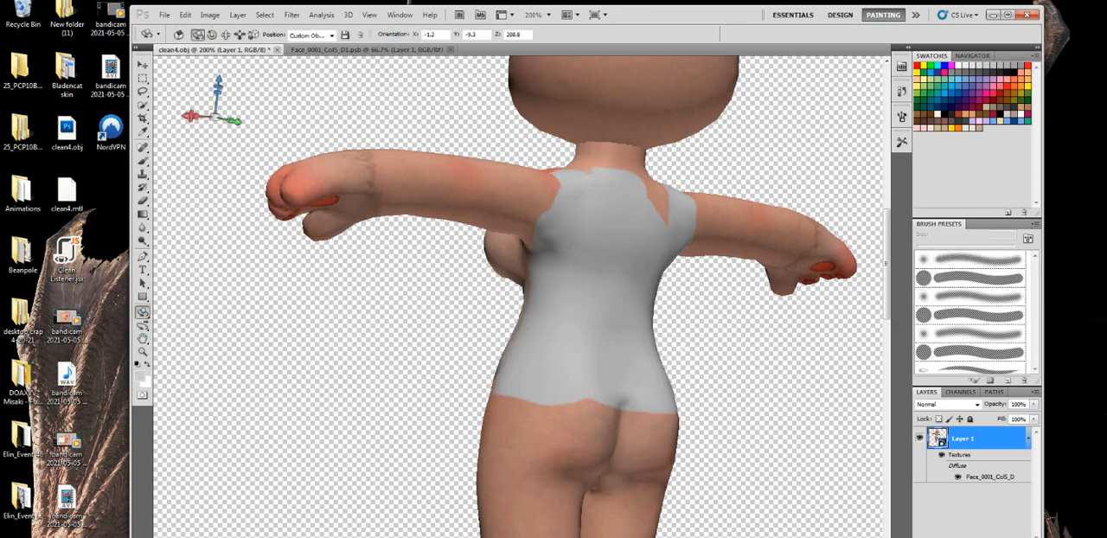
left_click_drag(558, 353, 958, 348)
left_click(143, 160)
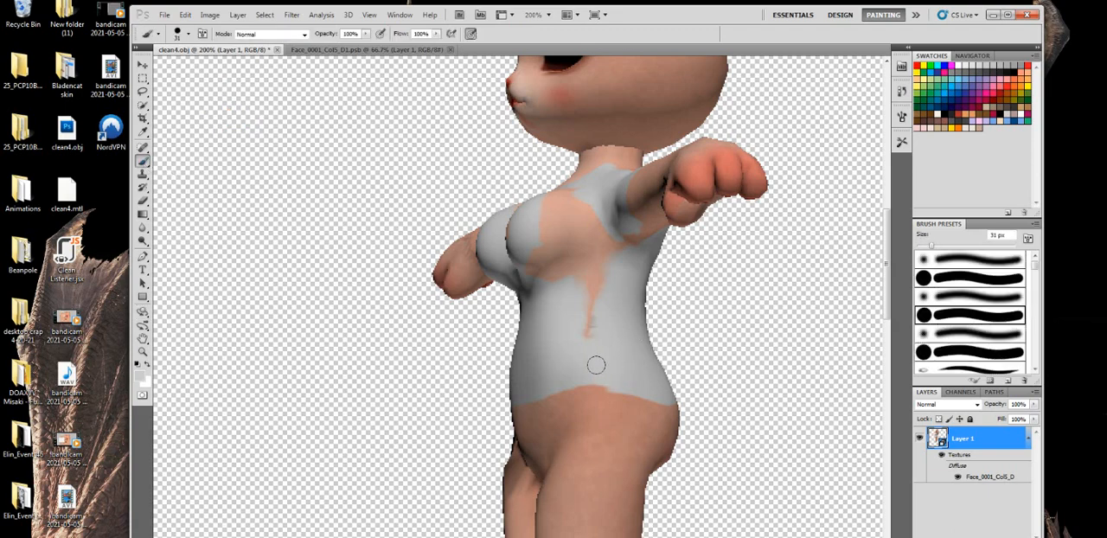
mouse_move(565, 341)
left_mouse_down()
mouse_move(586, 310)
mouse_move(590, 268)
mouse_move(616, 234)
left_mouse_up()
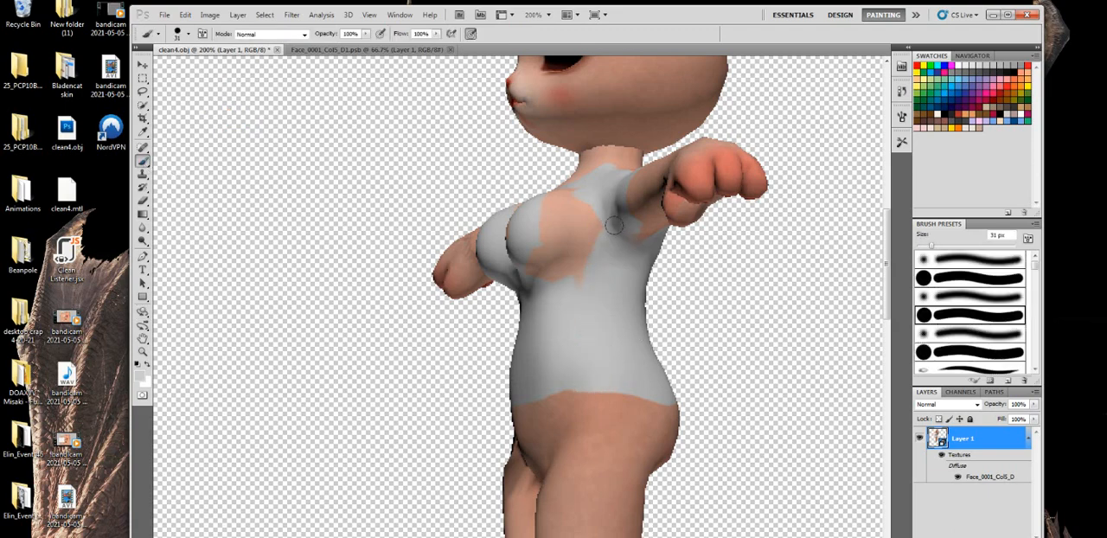
mouse_move(608, 201)
left_mouse_down()
mouse_move(553, 261)
mouse_move(551, 194)
mouse_move(526, 222)
mouse_move(544, 269)
left_mouse_up()
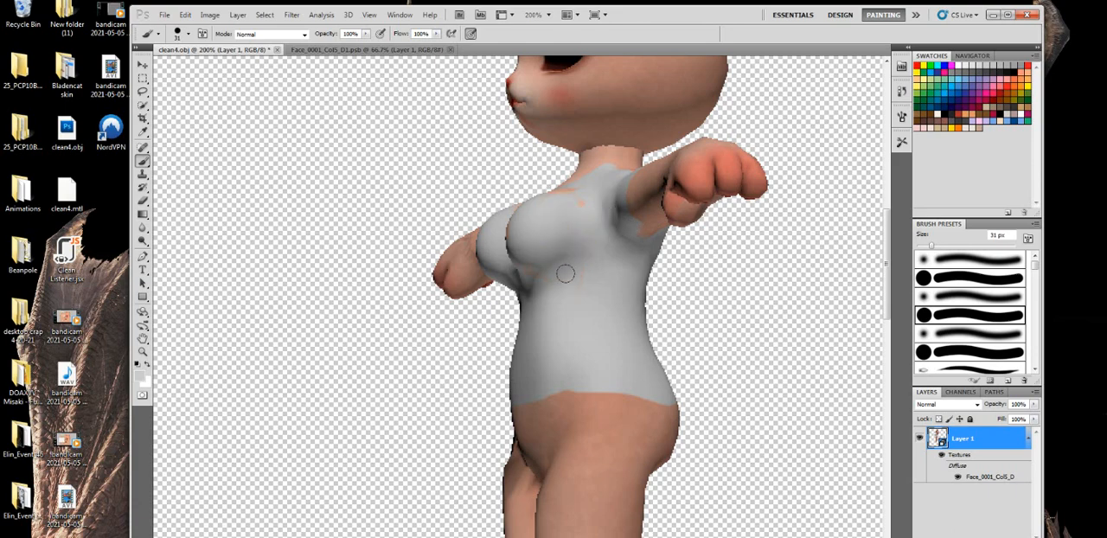
- Turn the model towards the front and paint over the small skin patches left on the chest in light grey
left_click(142, 315)
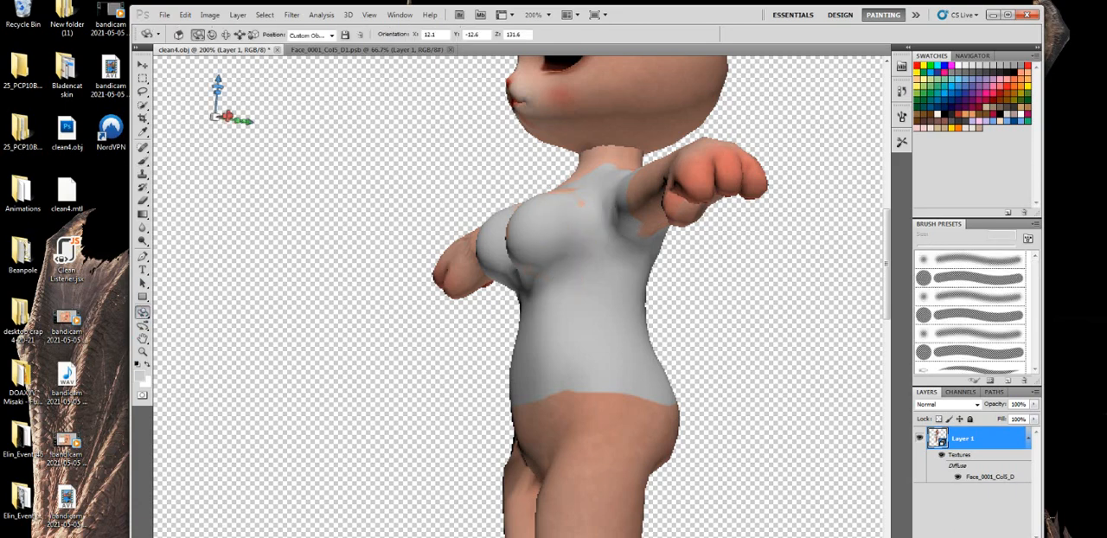
left_click_drag(523, 271, 622, 301)
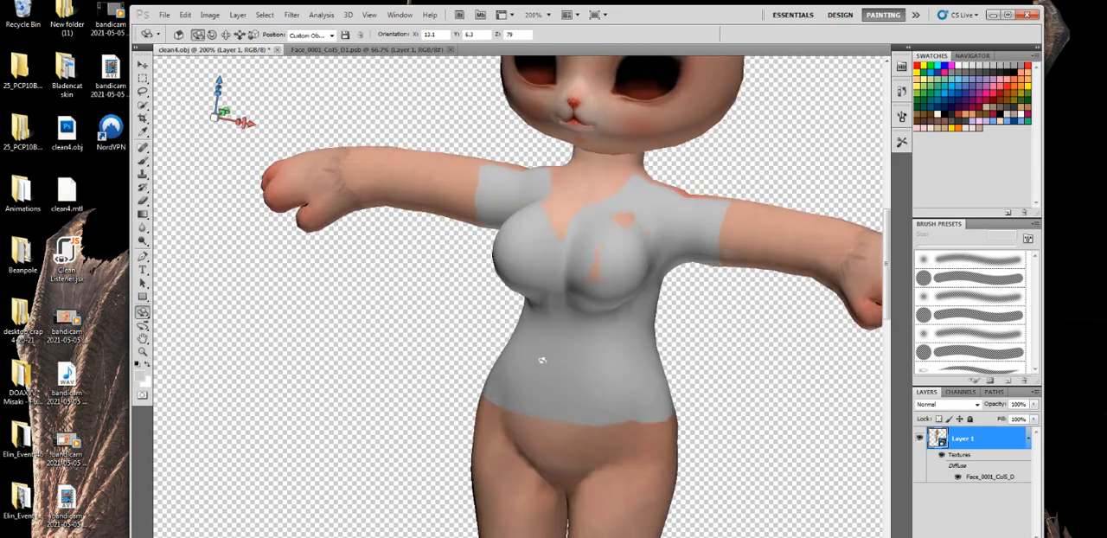
left_click_drag(541, 360, 514, 389)
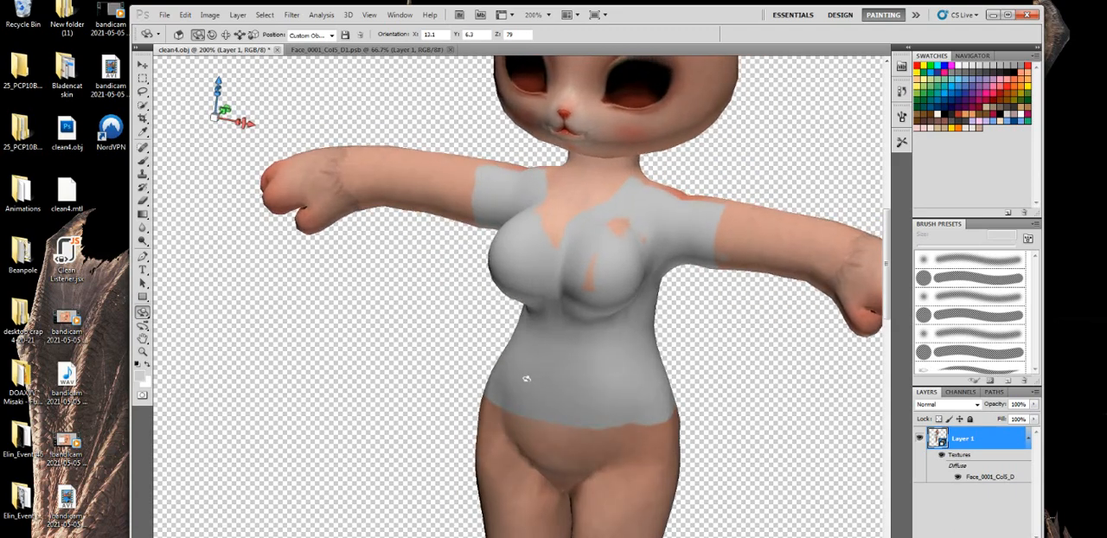
left_click(143, 162)
mouse_move(570, 226)
left_mouse_down()
mouse_move(606, 215)
mouse_move(576, 274)
left_mouse_up()
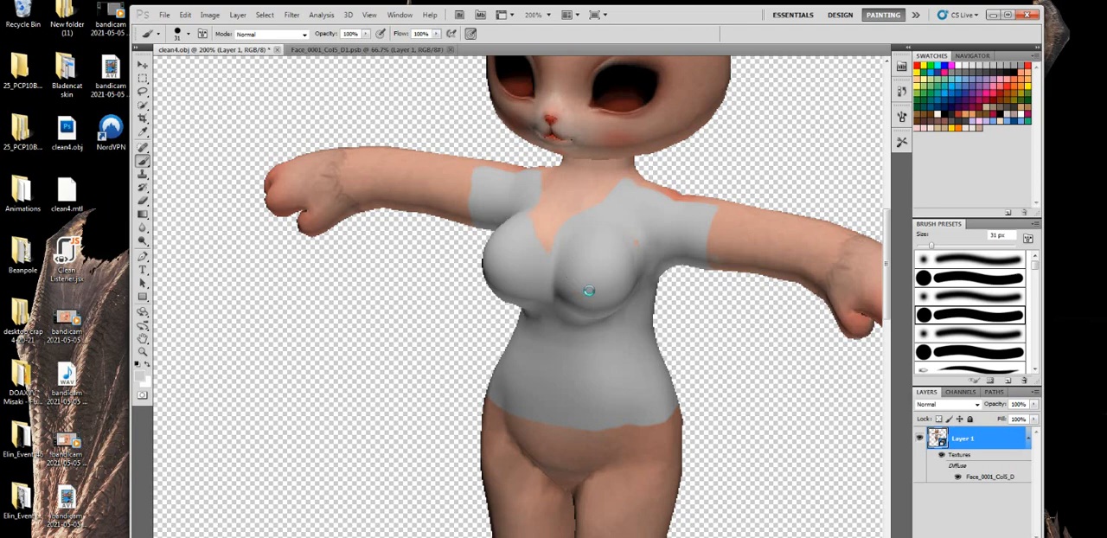
- Open the Face_0001_Col5_D diffuse texture, hide Layer 2 and make Layer 1 the active visible layer
double_click(975, 478)
left_click(920, 461)
left_click(920, 438)
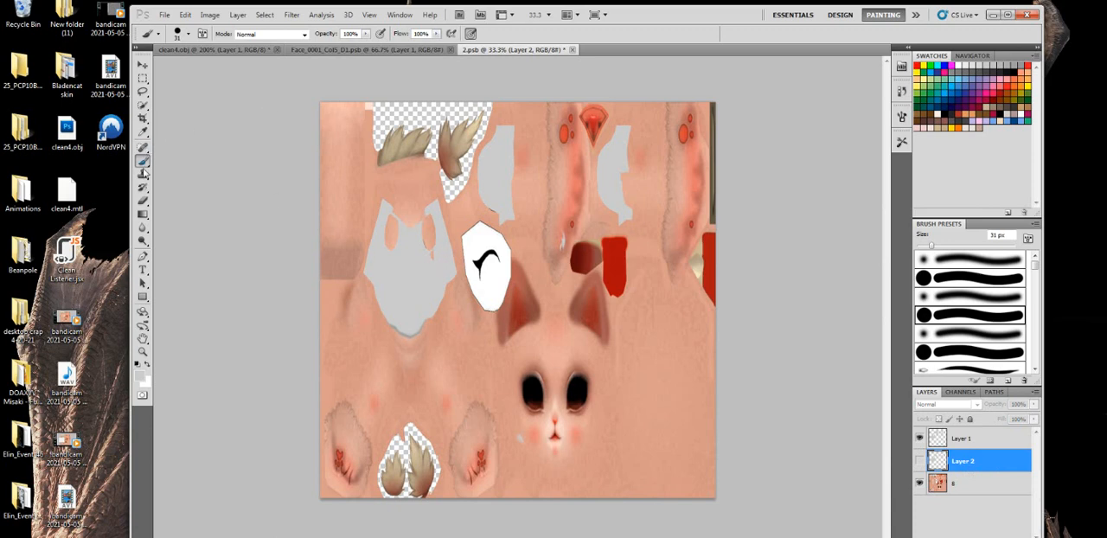
left_click(962, 438)
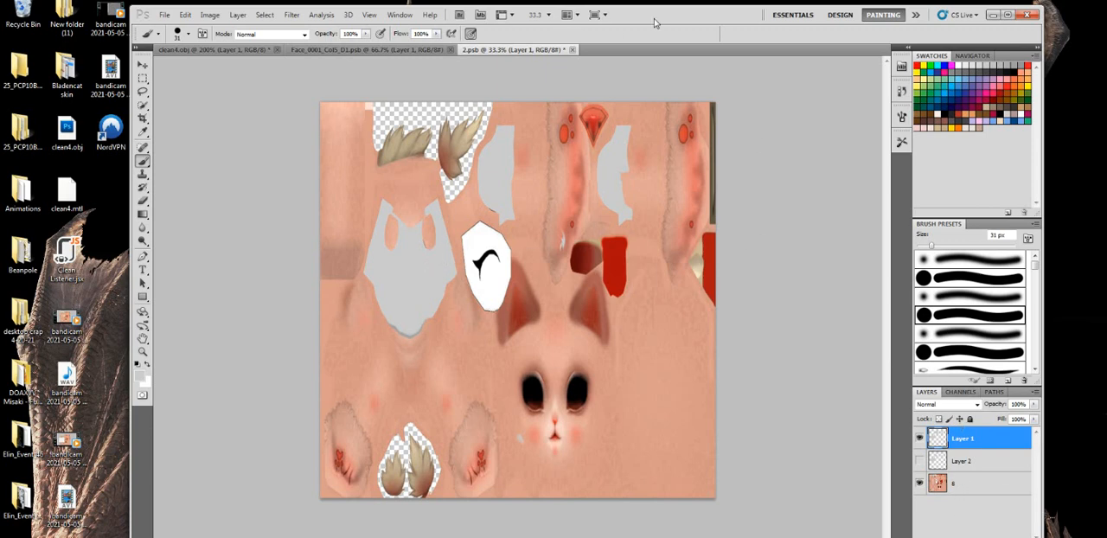
- Add a new empty layer above Layer 1 in the texture file, and close the file with its changes saved
left_click_drag(693, 12, 663, 1)
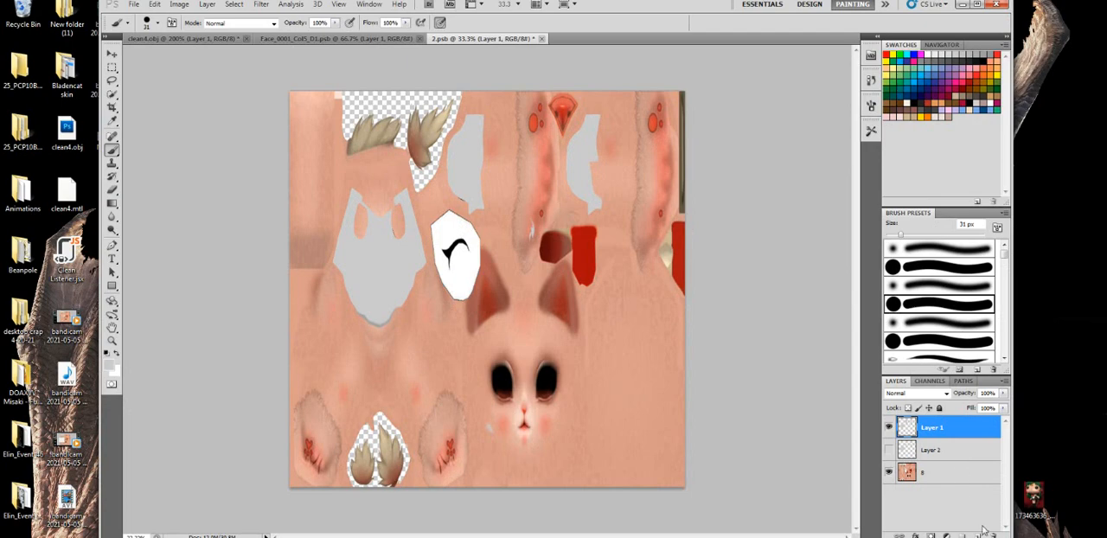
key("ctrl+shift+alt+n")
left_click(542, 39)
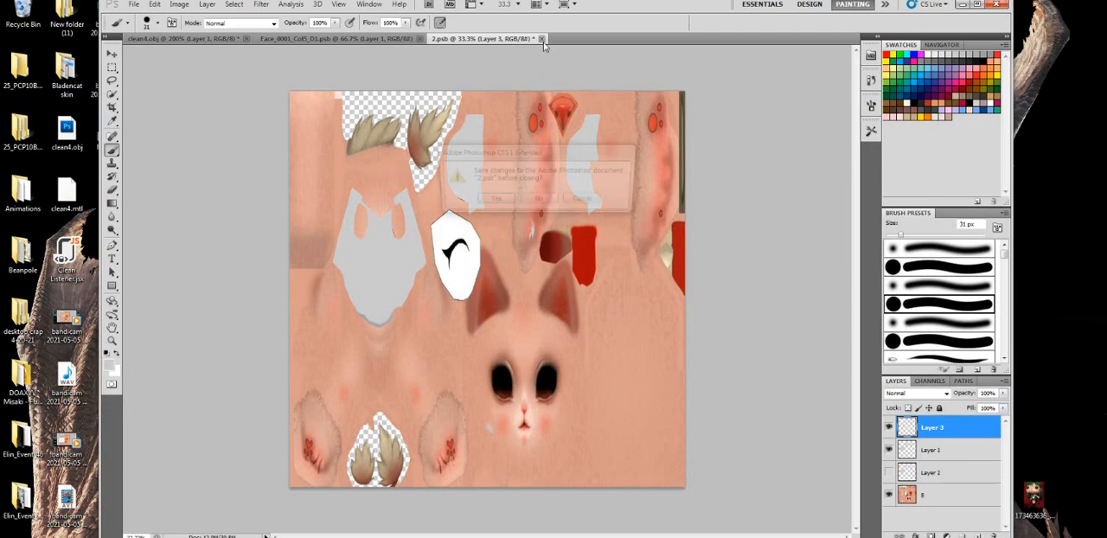
left_click(491, 200)
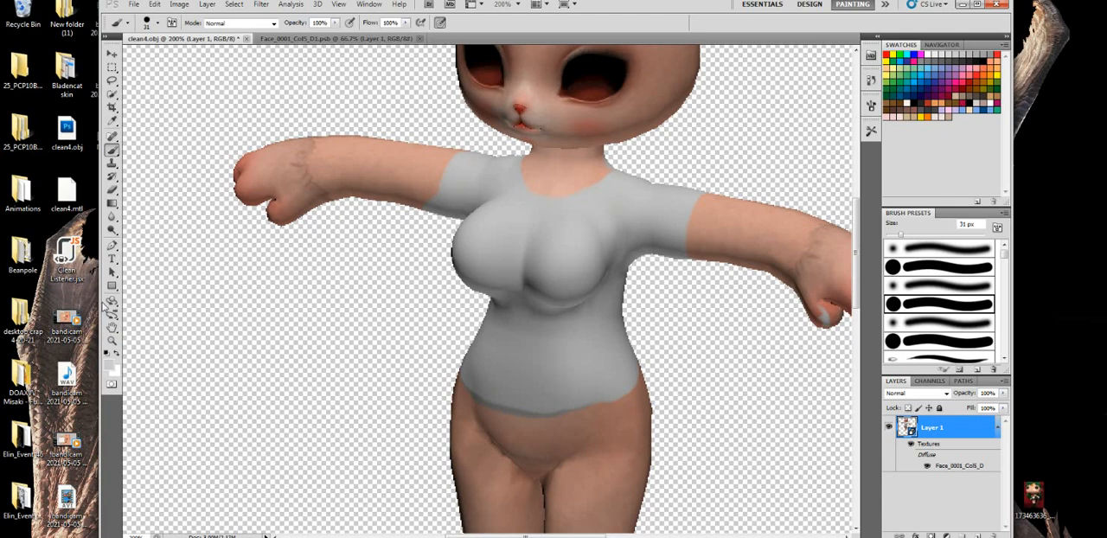
- Reopen the model's diffuse texture, make Layer 1 the active layer, and close the file with its changes saved
left_click(112, 301)
left_click_drag(503, 303, 614, 389)
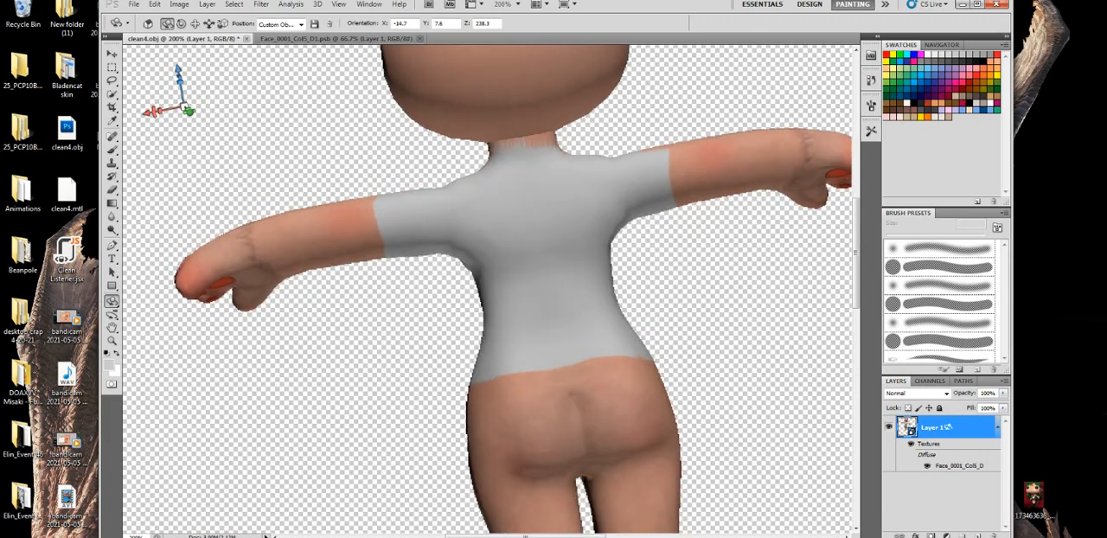
double_click(941, 466)
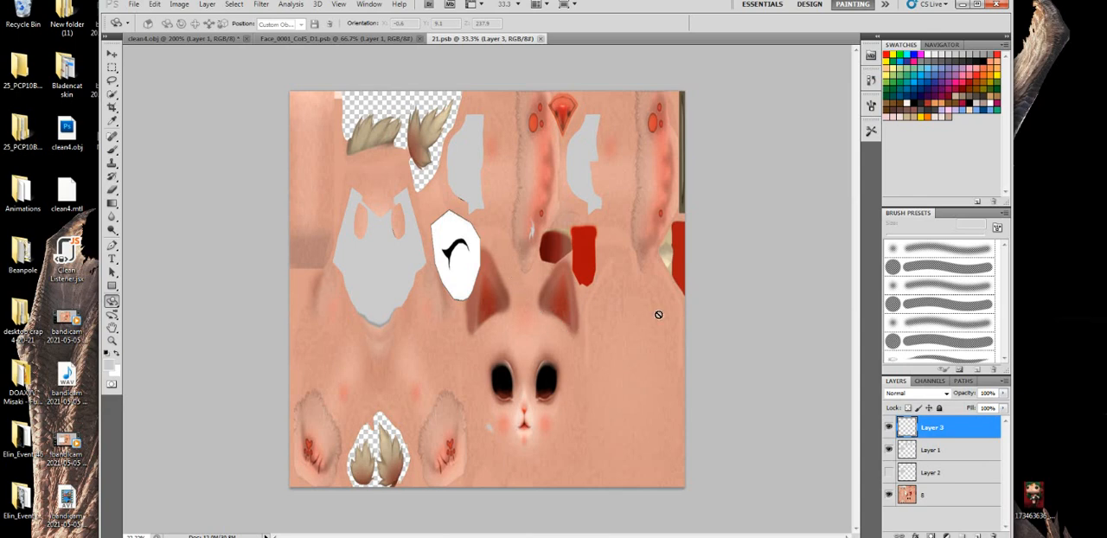
left_click(937, 452)
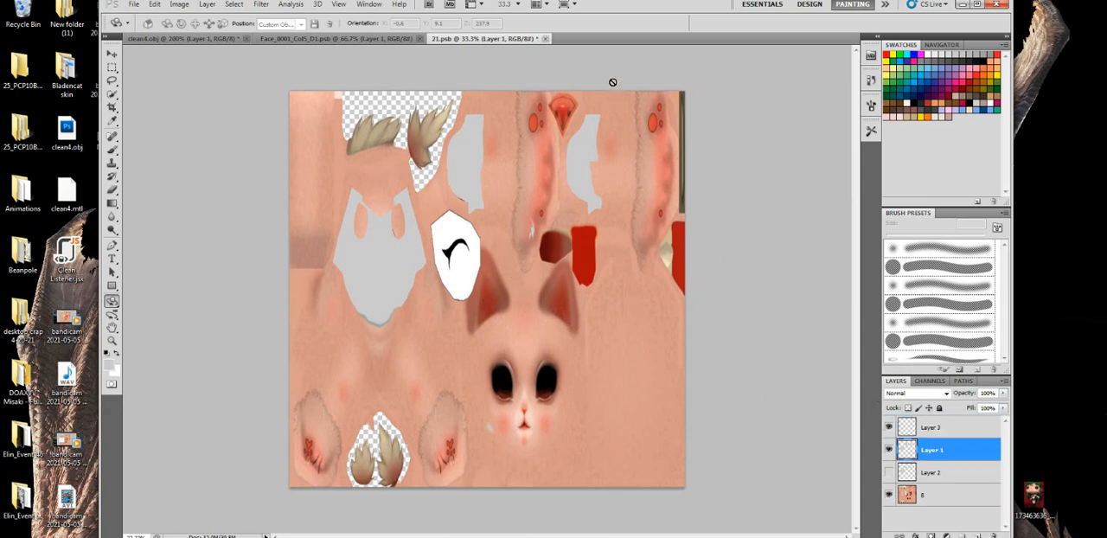
left_click(545, 39)
left_click(499, 207)
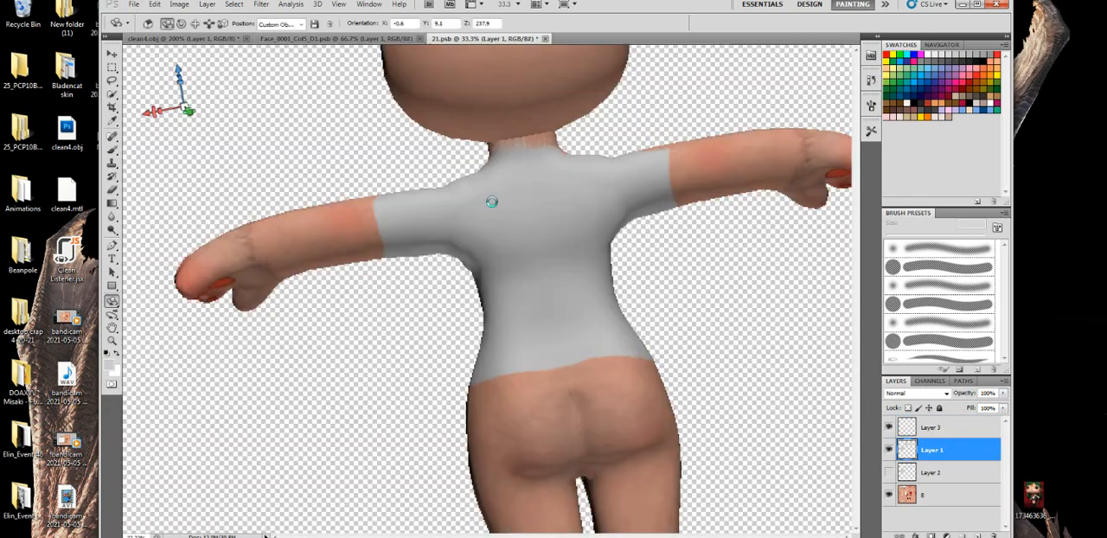
- Erase the grey paint from the back of the neck with a 35 px Eraser to shape the shirt's rear neckline
key("b")
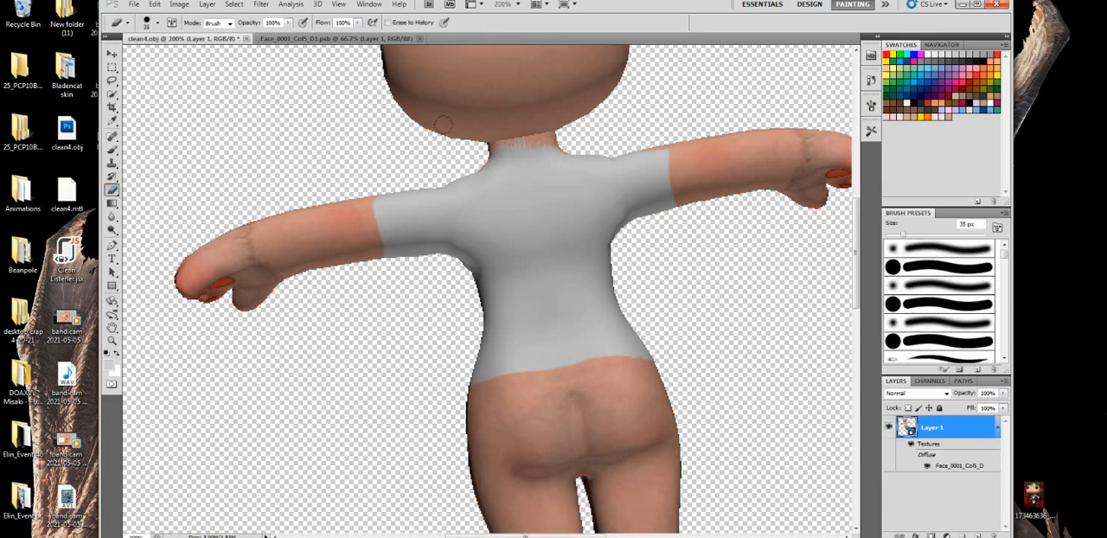
mouse_move(486, 130)
left_mouse_down()
mouse_move(512, 154)
mouse_move(554, 155)
left_mouse_up()
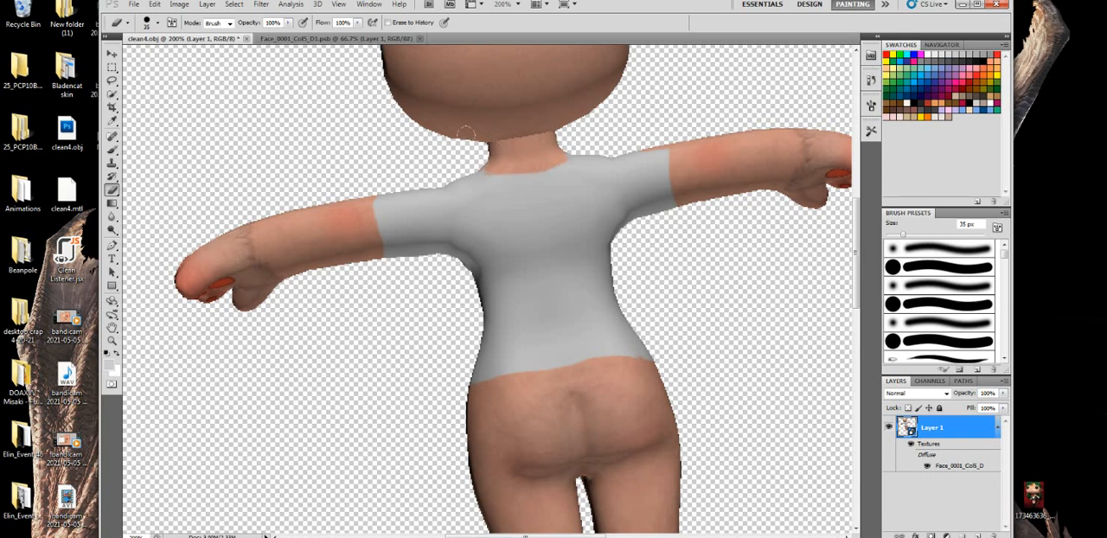
- Tilt the model to view the nape from above and trim the edges of the rear neckline with the Eraser
left_click(112, 301)
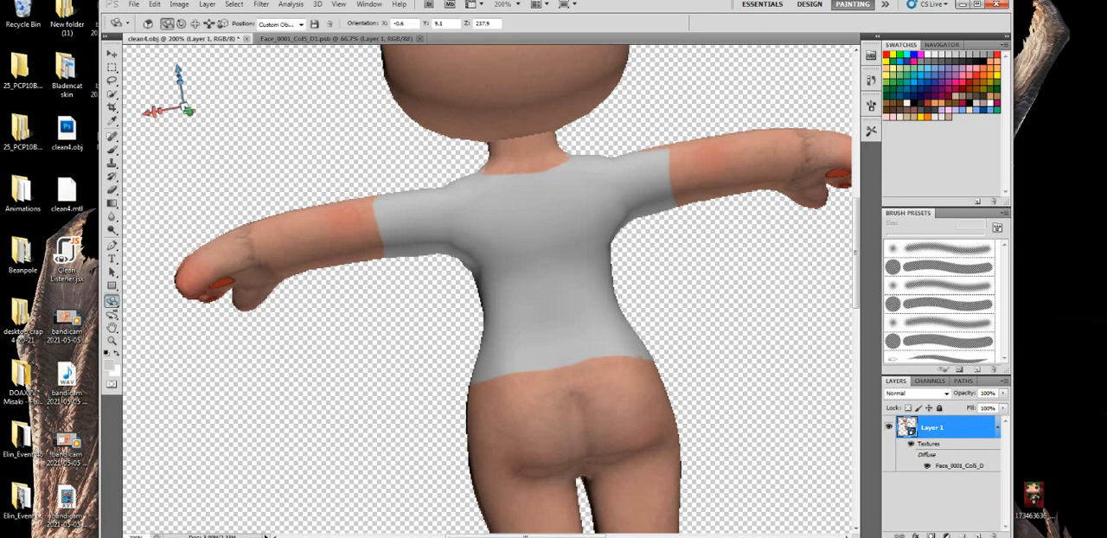
left_click_drag(618, 195, 475, 270)
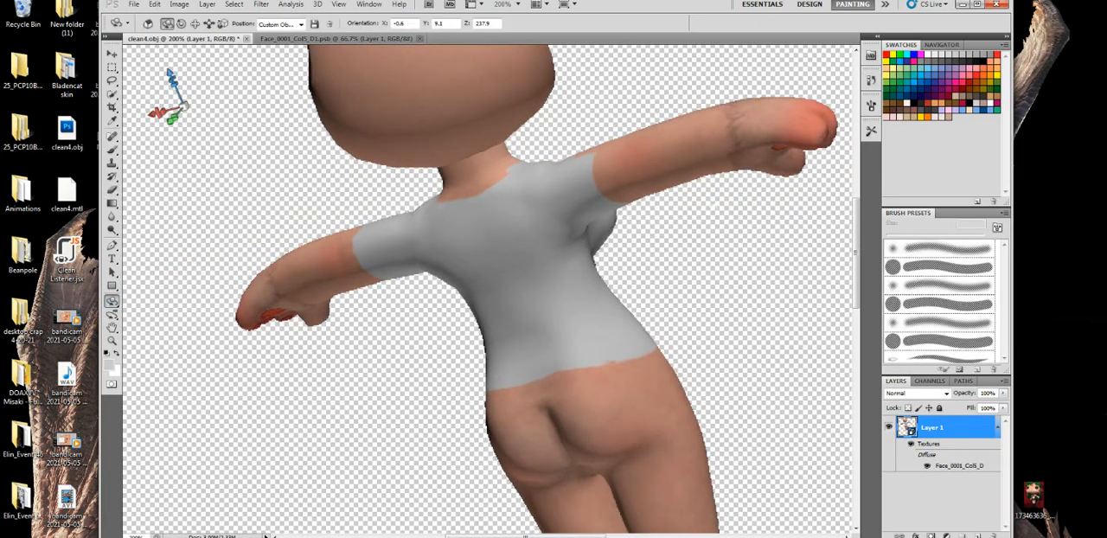
left_click_drag(666, 290, 737, 277)
left_click_drag(446, 154, 563, 130)
left_click_drag(528, 163, 501, 167)
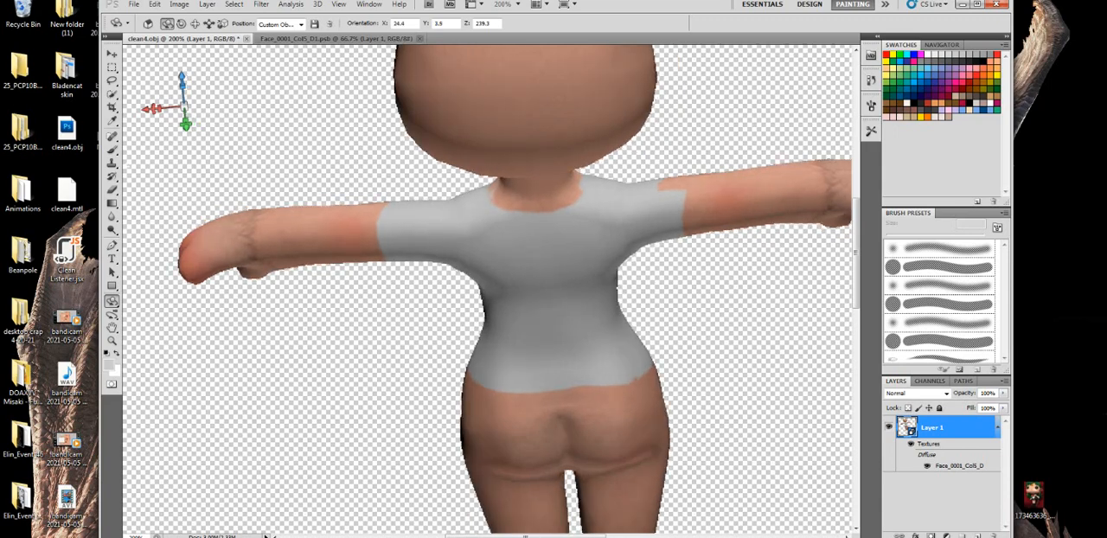
left_click(112, 190)
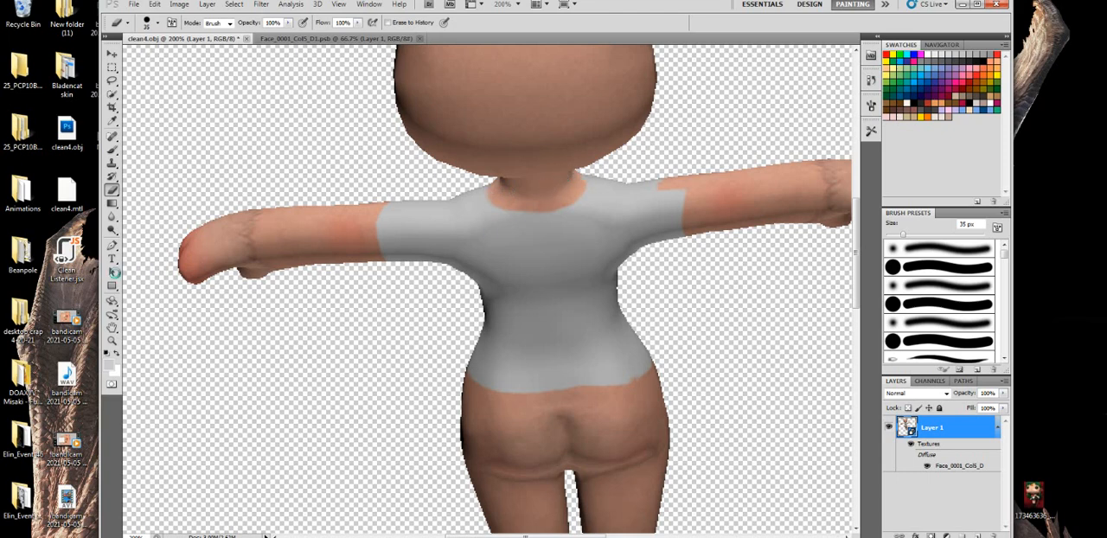
- Rotate the model to a front view and erase the stray grey paint from its cheek
left_click(111, 300)
left_click_drag(494, 309, 631, 313)
left_click_drag(513, 273, 872, 270)
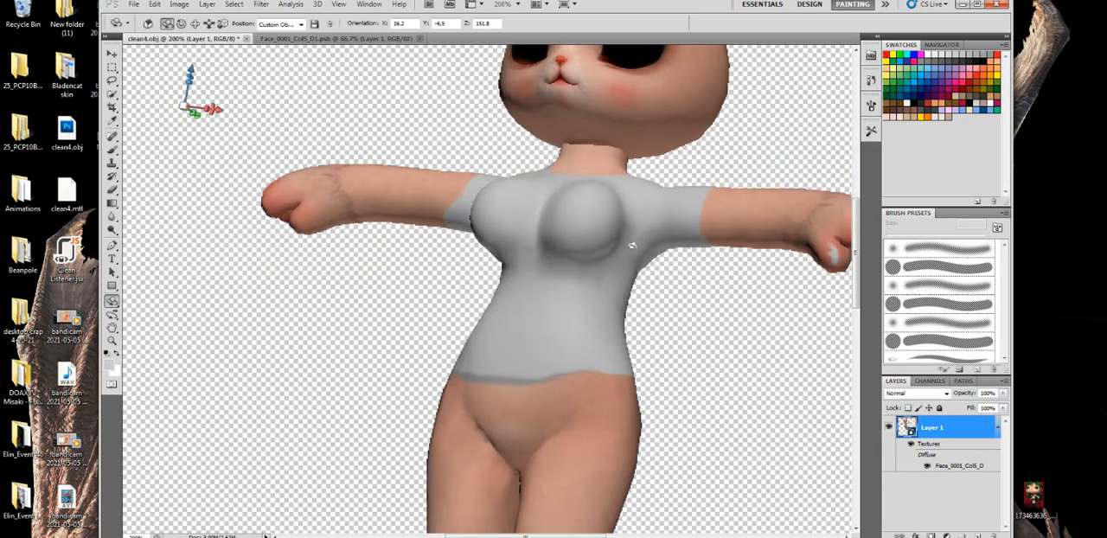
left_click_drag(547, 237, 501, 270)
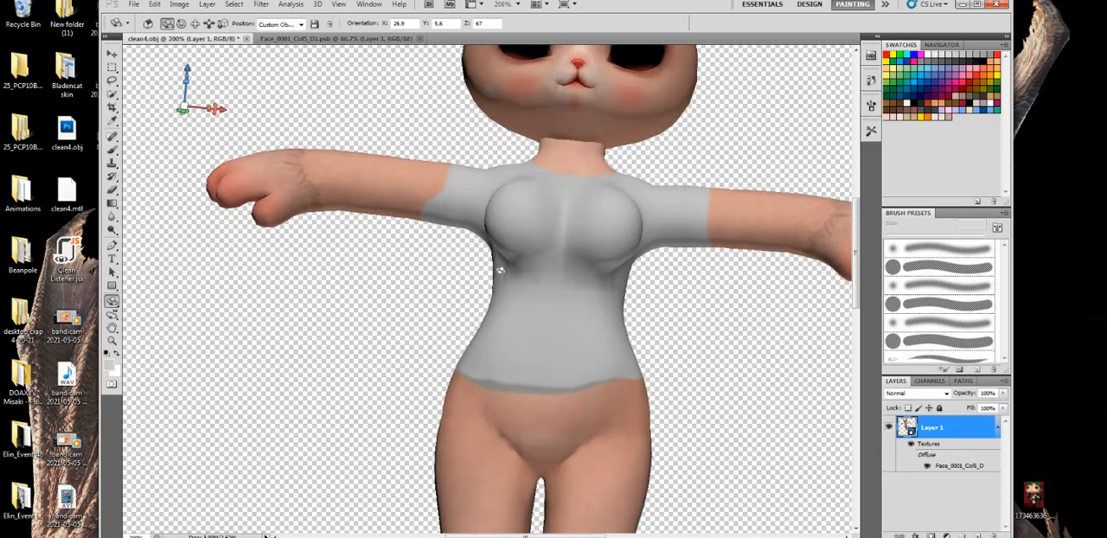
left_click(112, 188)
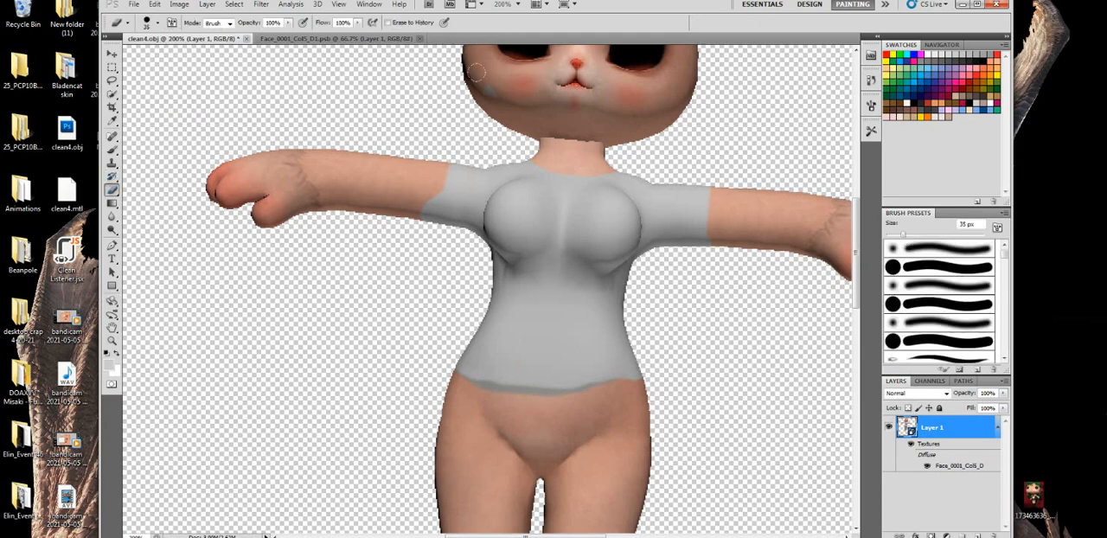
- Rotate the model to expose its raised paw and erase the stray grey paint from the thumb
left_click(112, 300)
left_click_drag(531, 208, 510, 350)
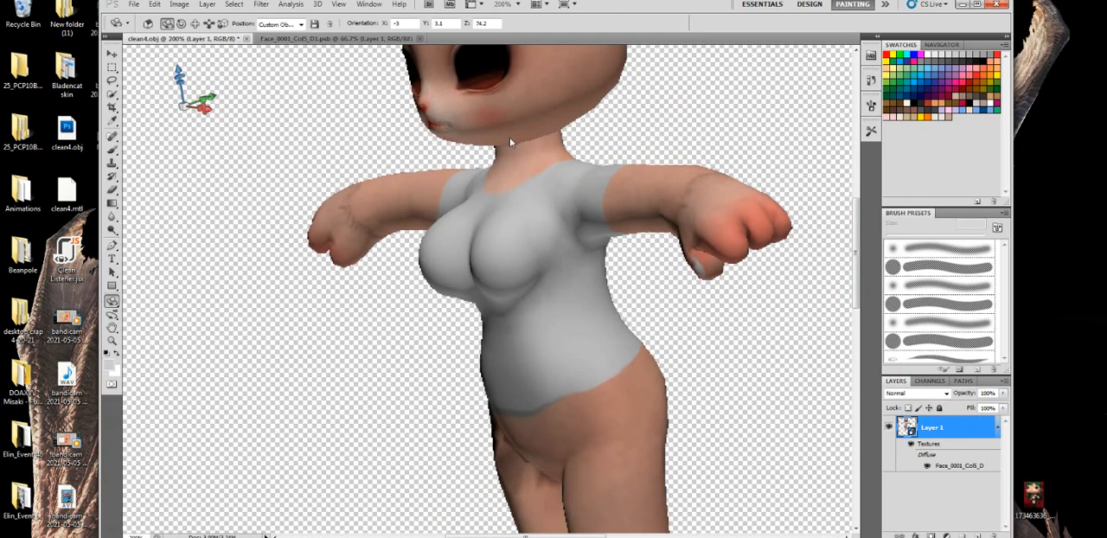
left_click_drag(588, 355, 518, 349)
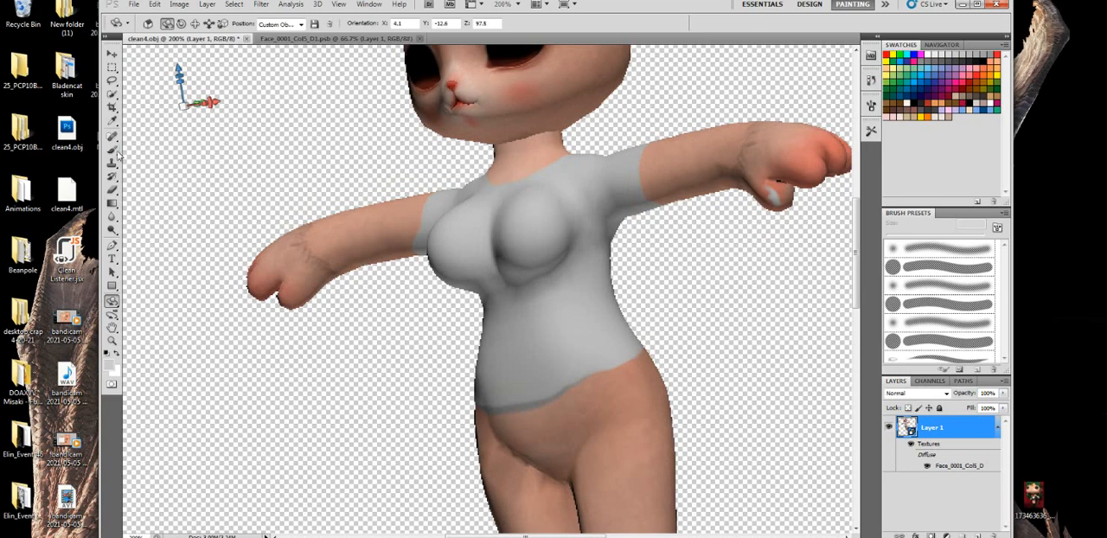
left_click(112, 188)
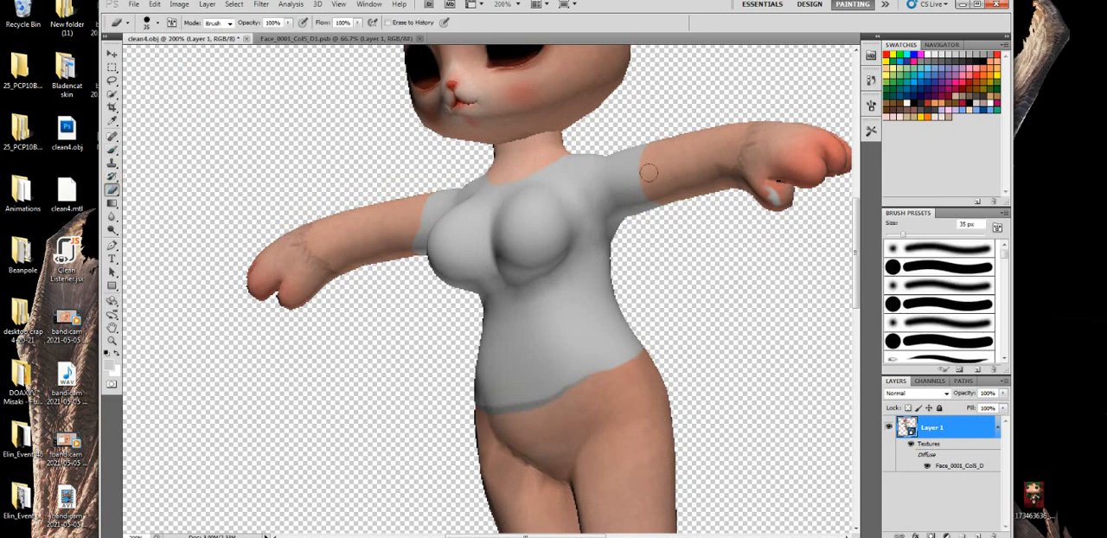
left_click_drag(763, 193, 759, 170)
- Rotate the model back to a front view, add a new layer above Layer 1 in its diffuse texture, and close the file with changes saved
left_click(112, 300)
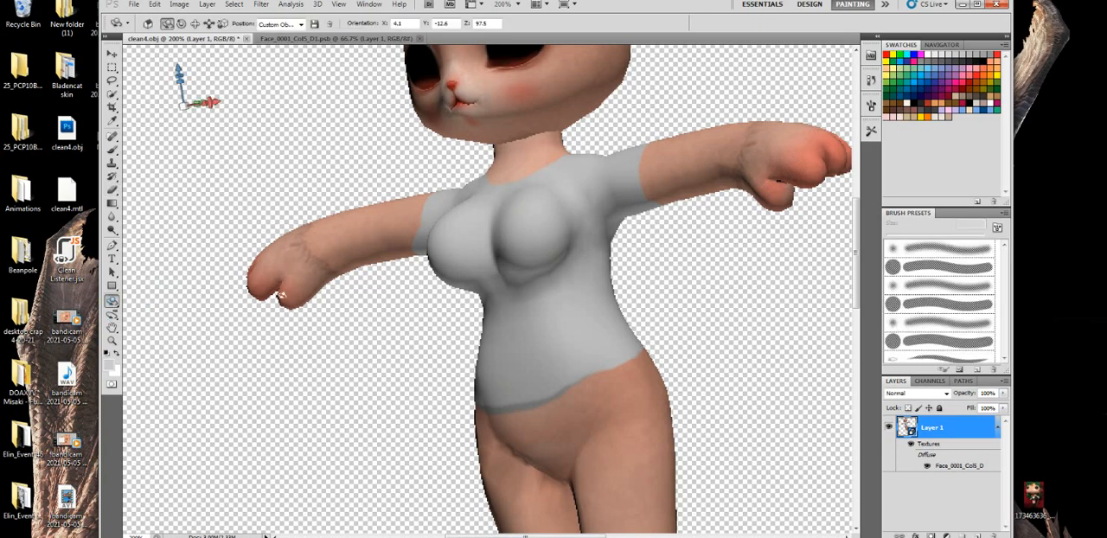
left_click_drag(281, 296, 514, 292)
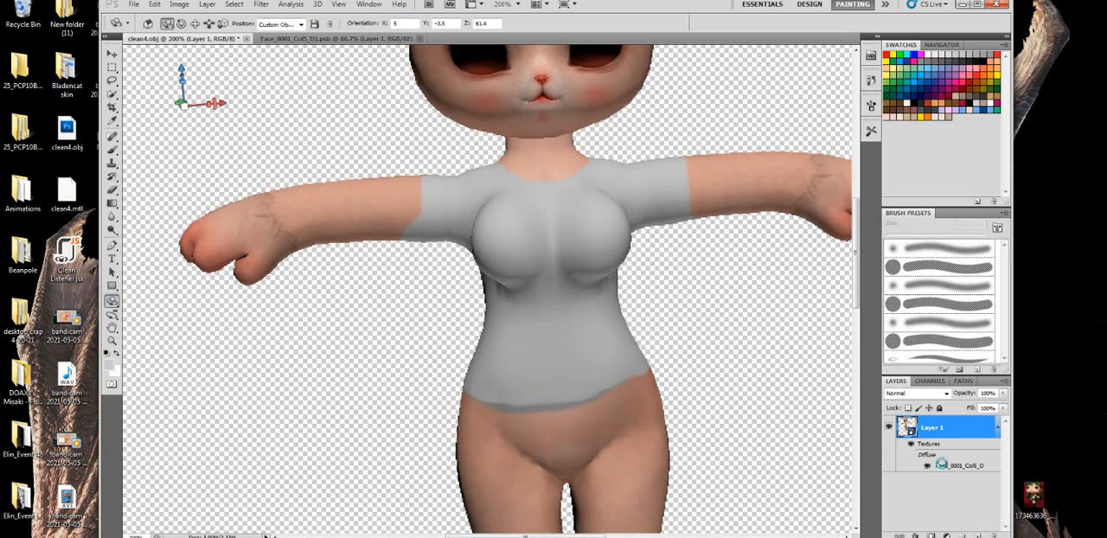
double_click(960, 466)
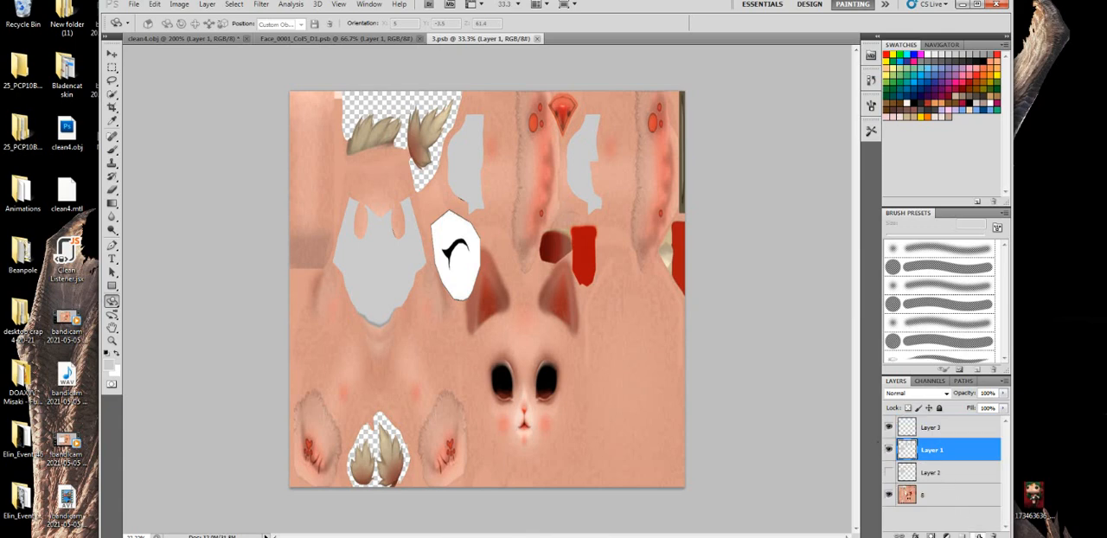
left_click(979, 536)
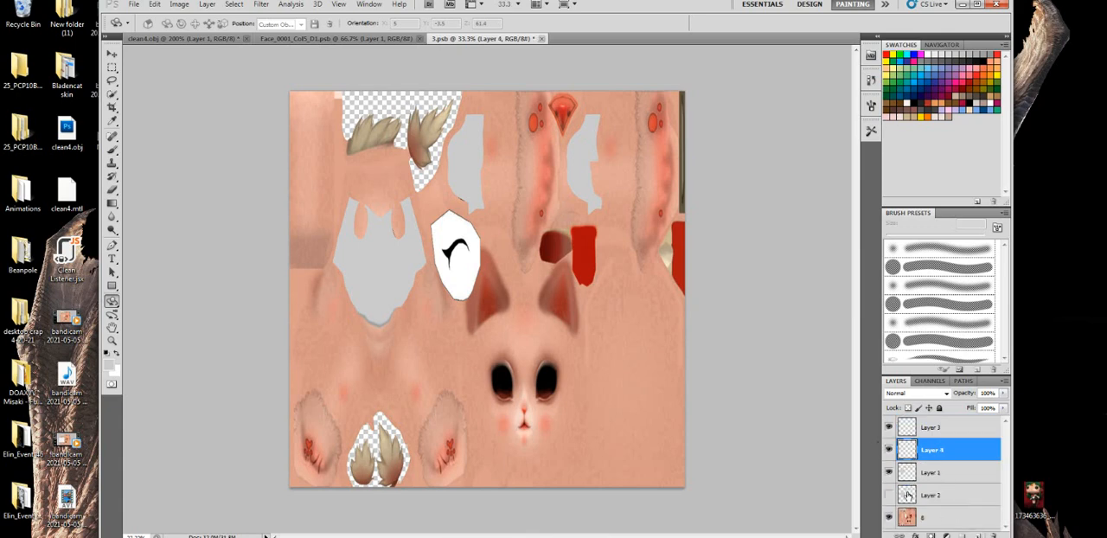
left_click(542, 39)
left_click(492, 200)
- Choose the 1024 px textured Brush preset, reduce it to 164 px, and try a mark on the shirt's chest
left_click(112, 149)
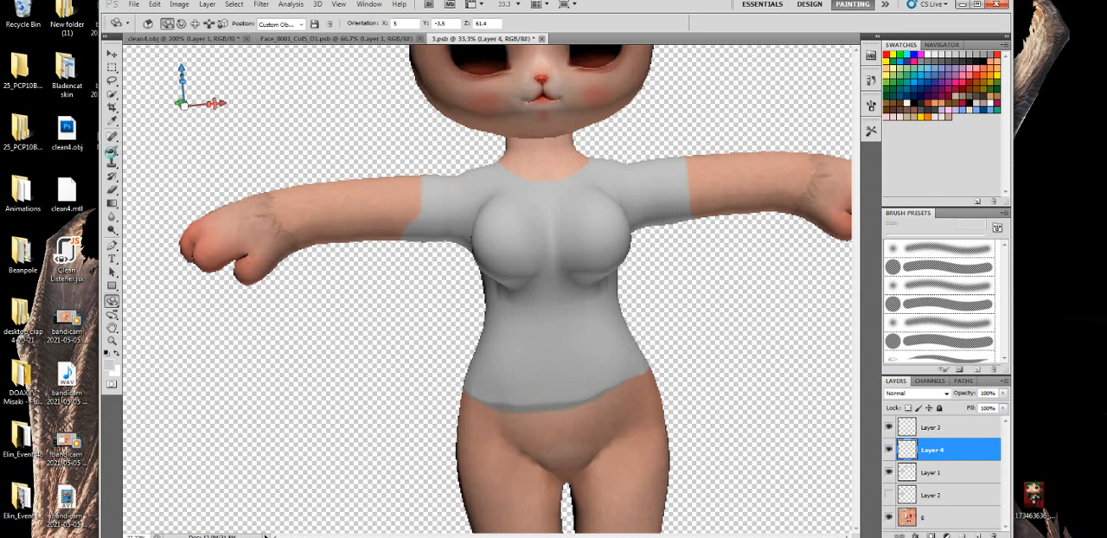
left_click(157, 24)
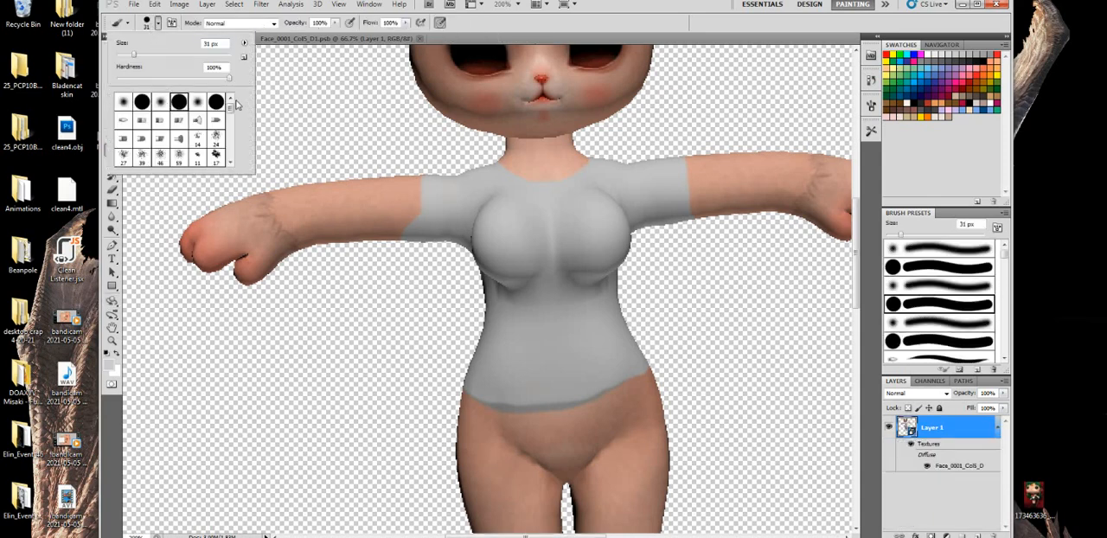
scroll(231, 123, "down", 3)
left_click_drag(231, 123, 231, 165)
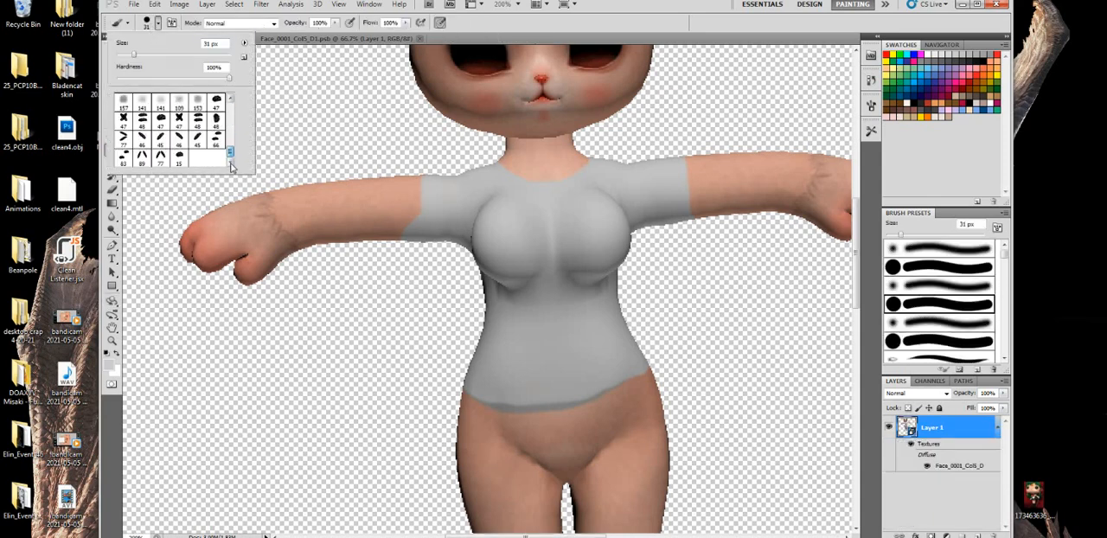
scroll(209, 144, "up", 6)
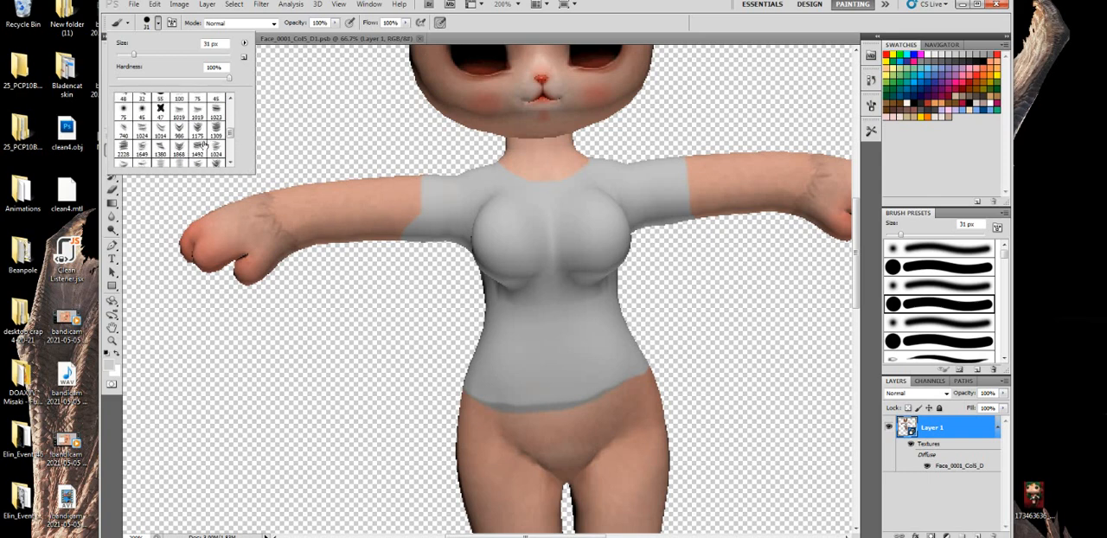
left_click(183, 133)
left_click(162, 132)
left_click(144, 133)
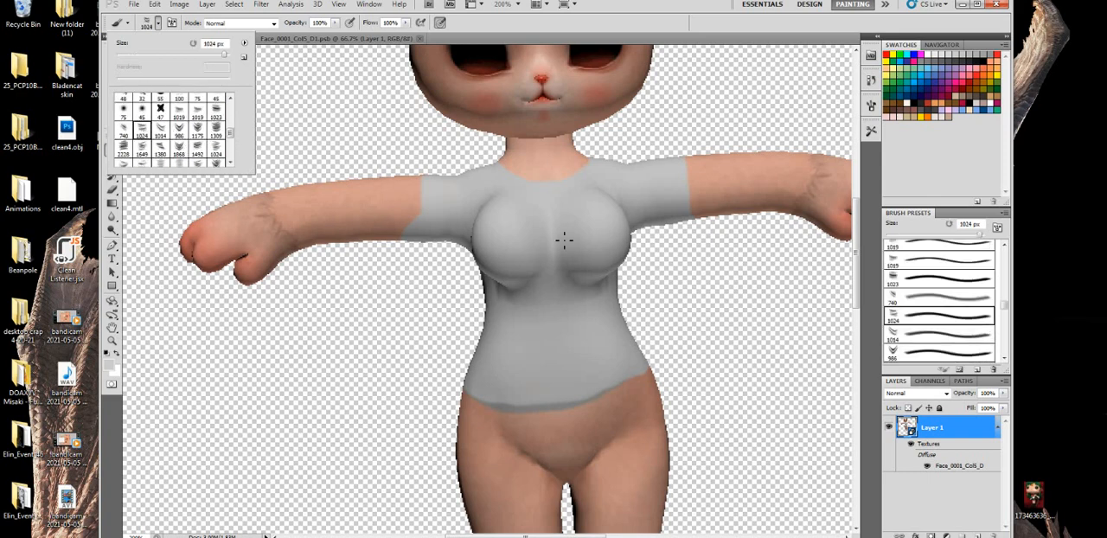
left_click(196, 56)
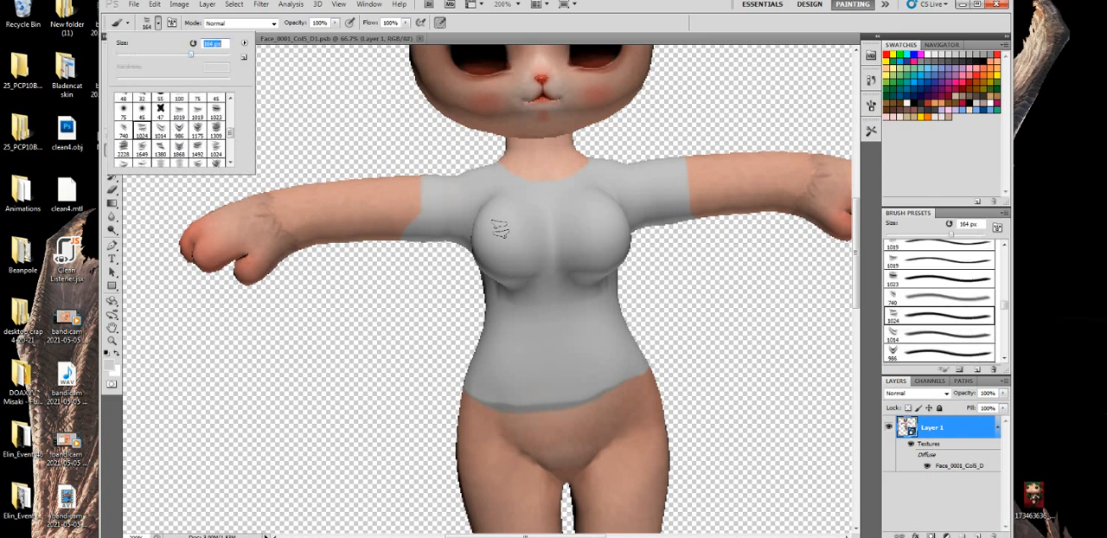
left_click(491, 242)
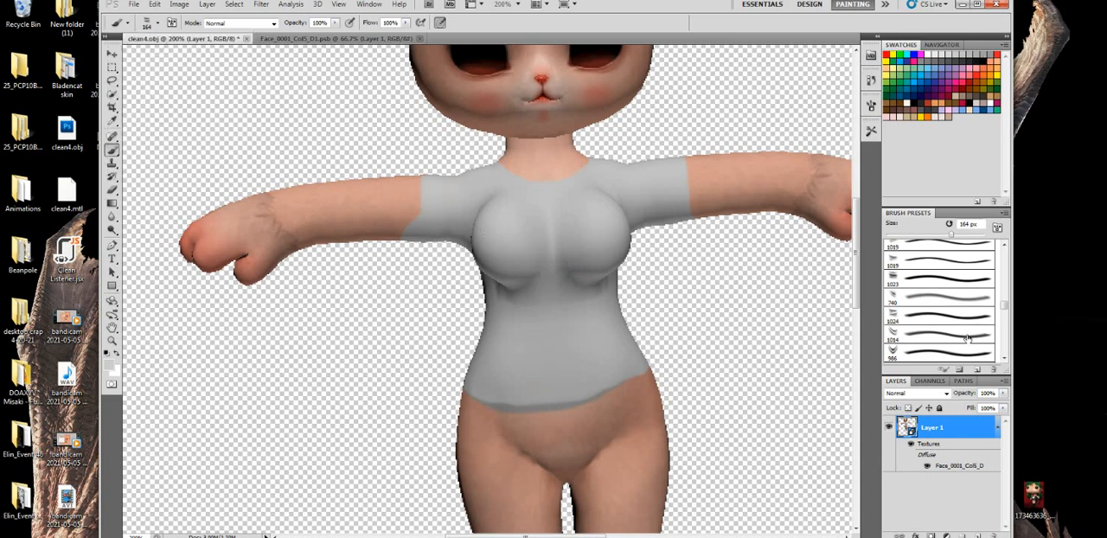
- Set Layer 4 in the diffuse texture to the Multiply blend mode and close the file with its changes saved
double_click(945, 464)
left_click(908, 395)
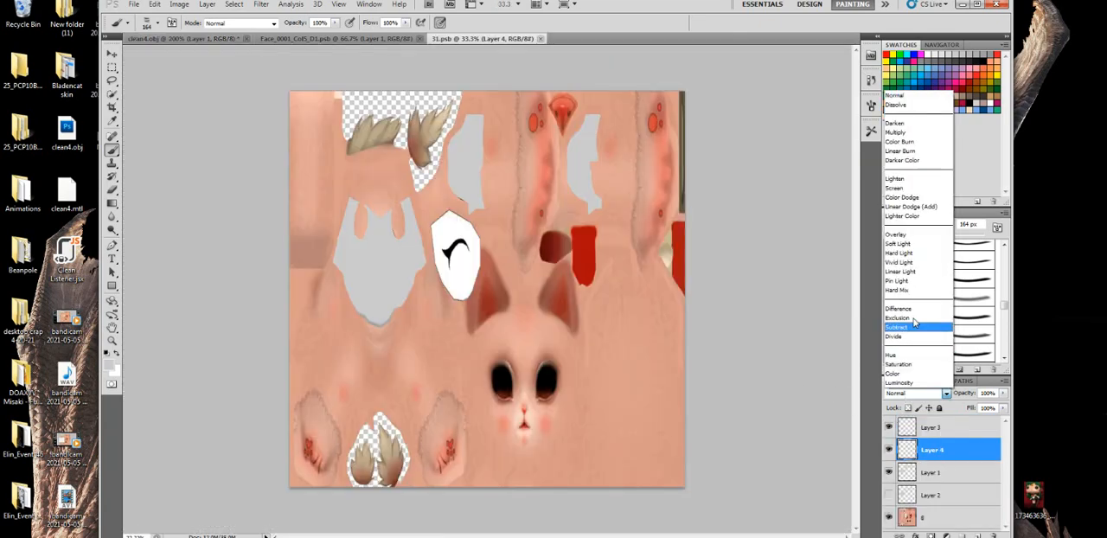
left_click(908, 131)
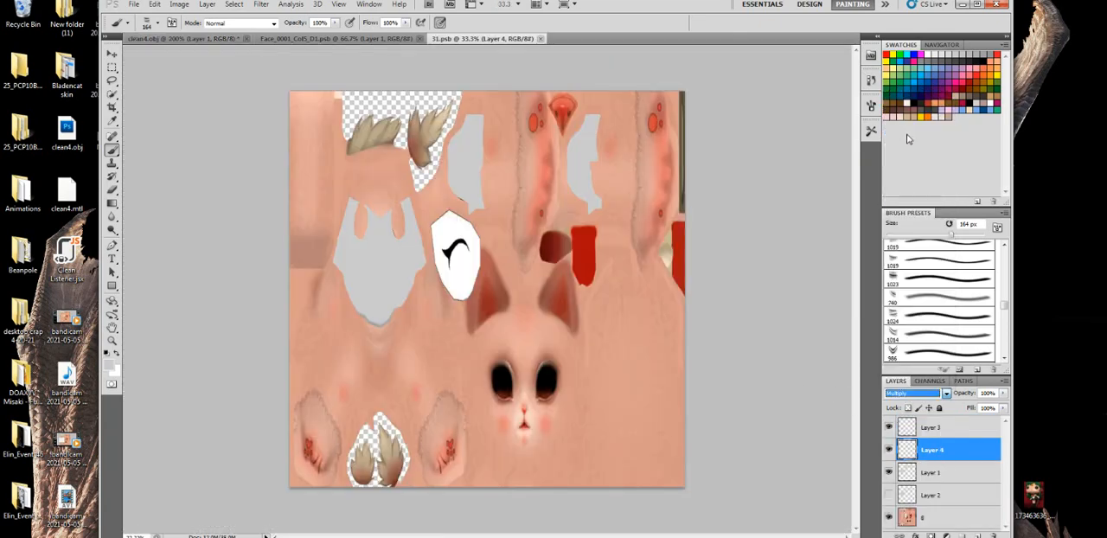
left_click(546, 39)
left_click(492, 201)
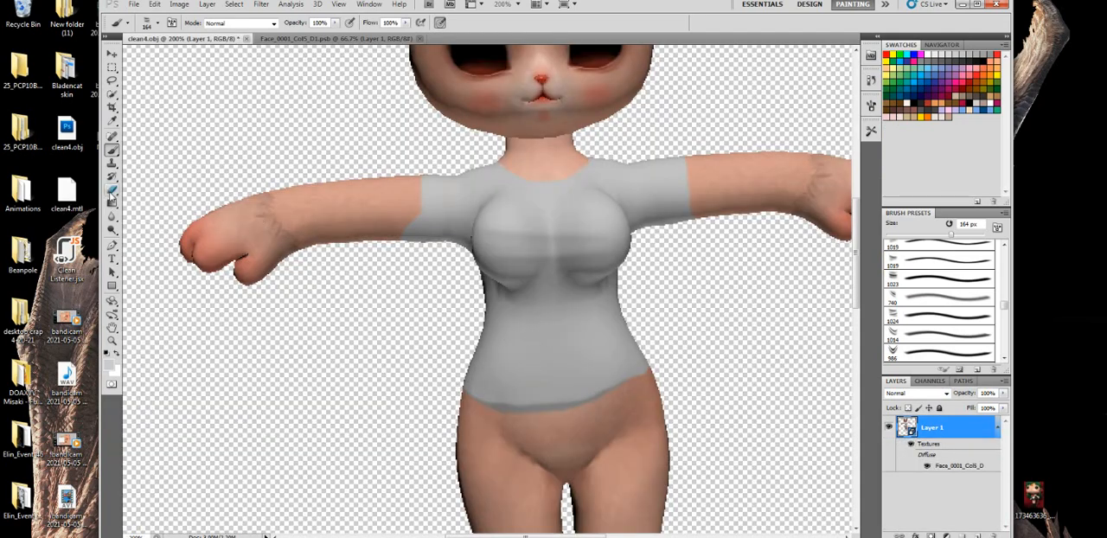
- Undo the chest mark, try a horizontal fold stroke across the shirt's waist with the 164 px Brush, and undo it
left_click(111, 191)
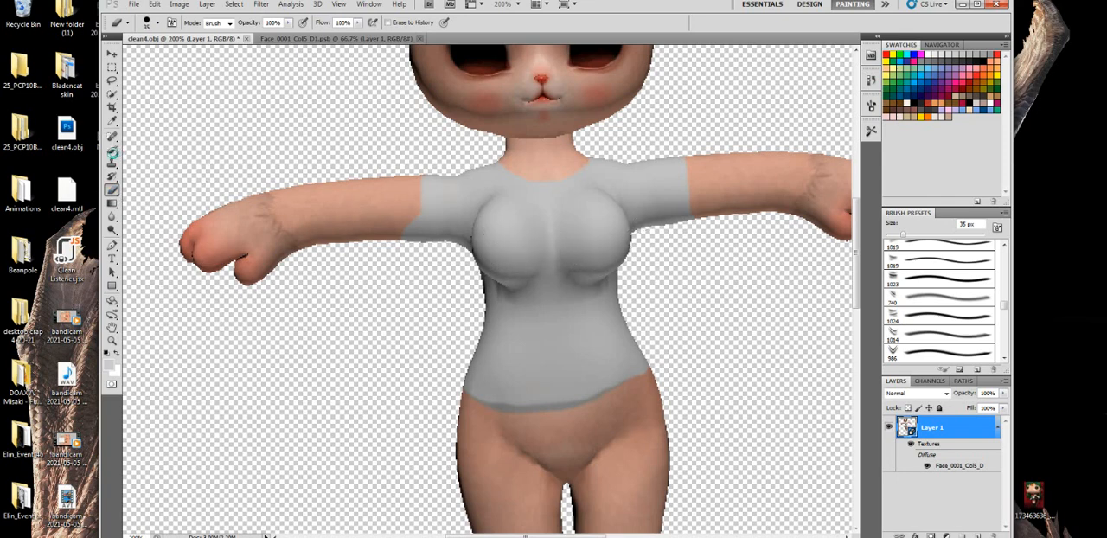
left_click(112, 149)
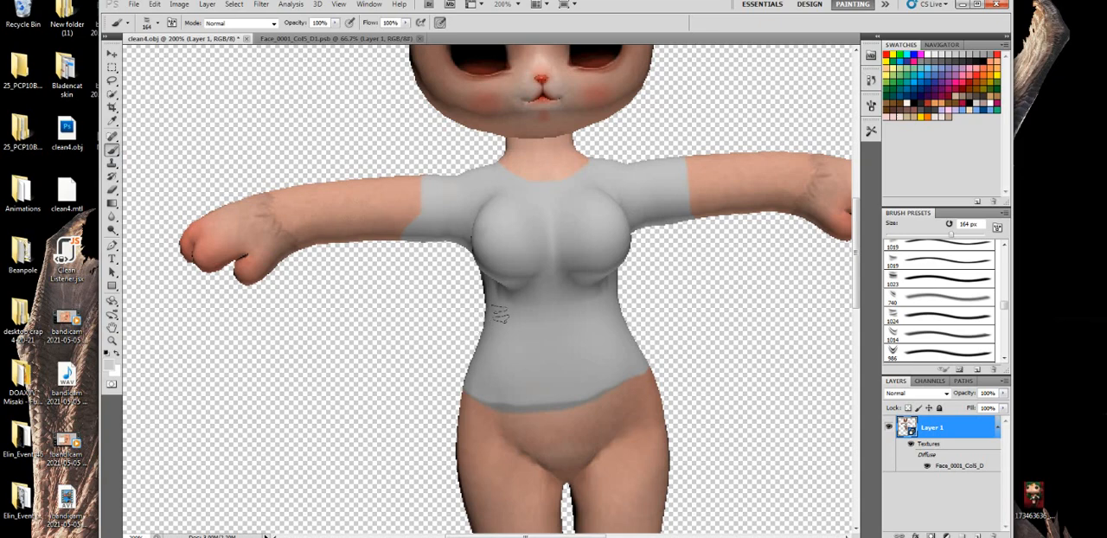
left_click_drag(497, 332, 621, 334)
left_click(112, 302)
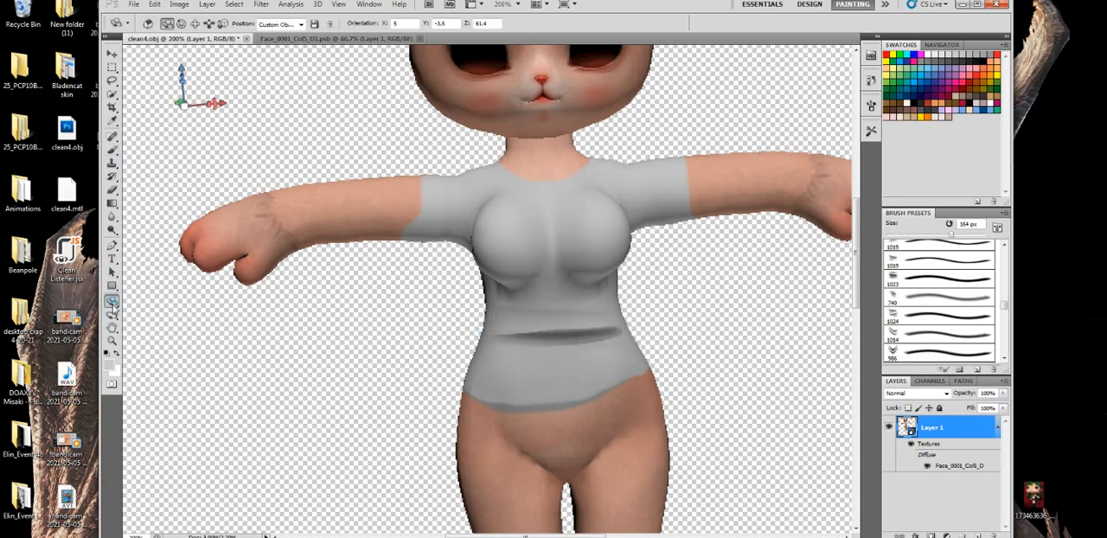
left_click(138, 304)
left_click_drag(615, 237, 582, 253)
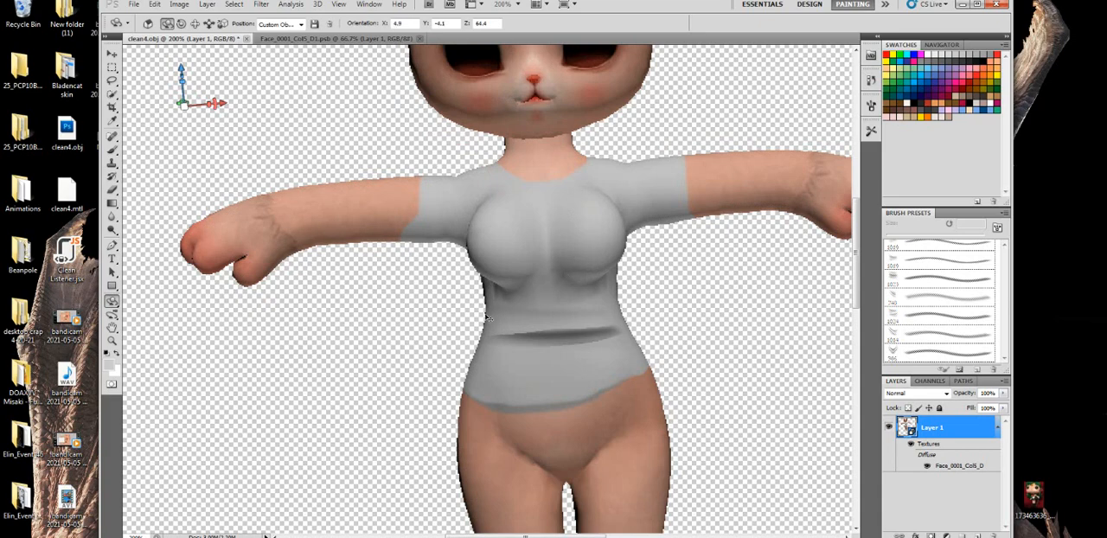
left_click(112, 190)
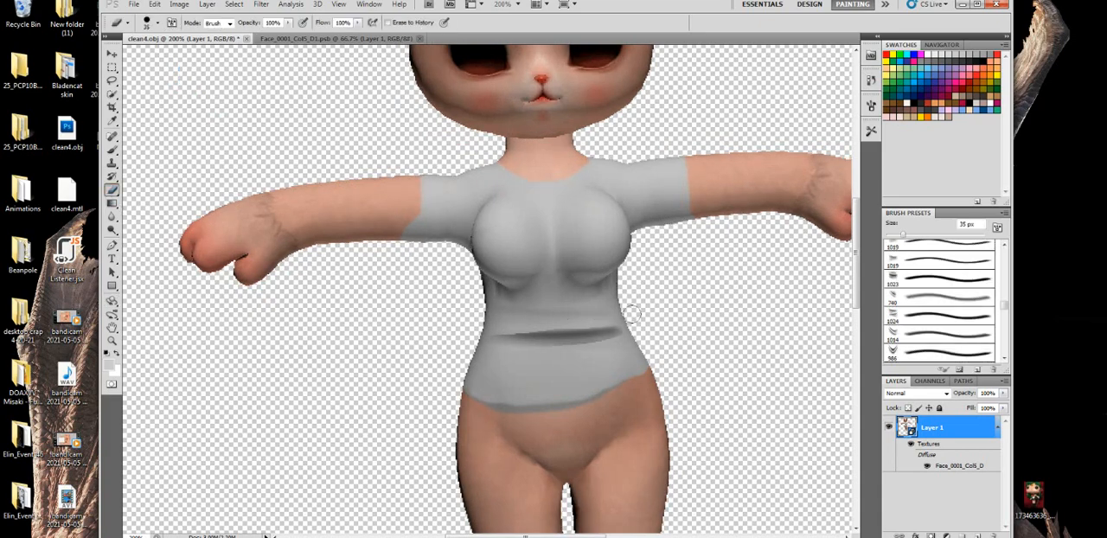
- Switch the Brush to the 1868 px textured preset and reduce its size to 168 px
left_click(112, 151)
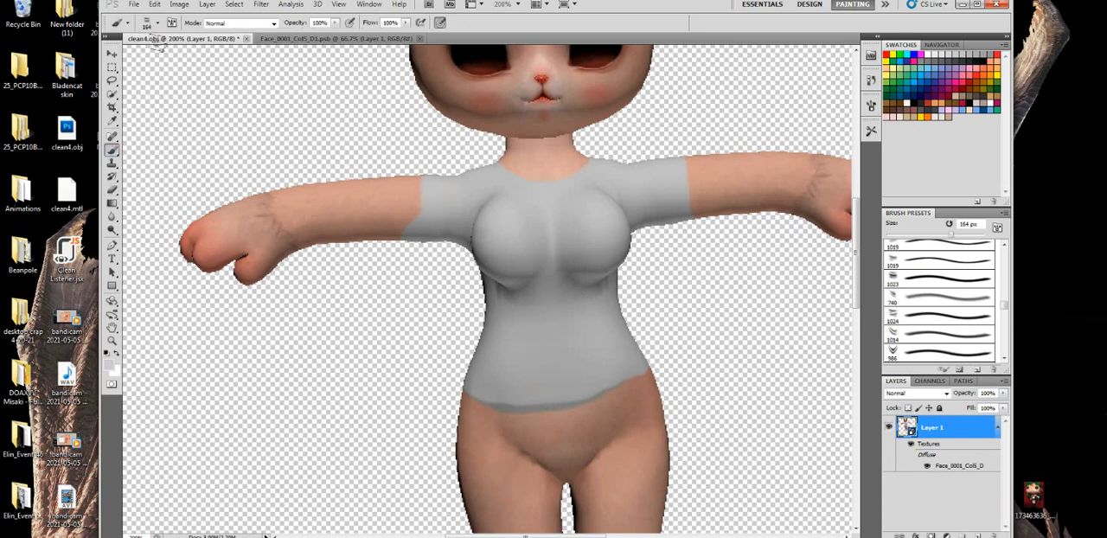
left_click(152, 24)
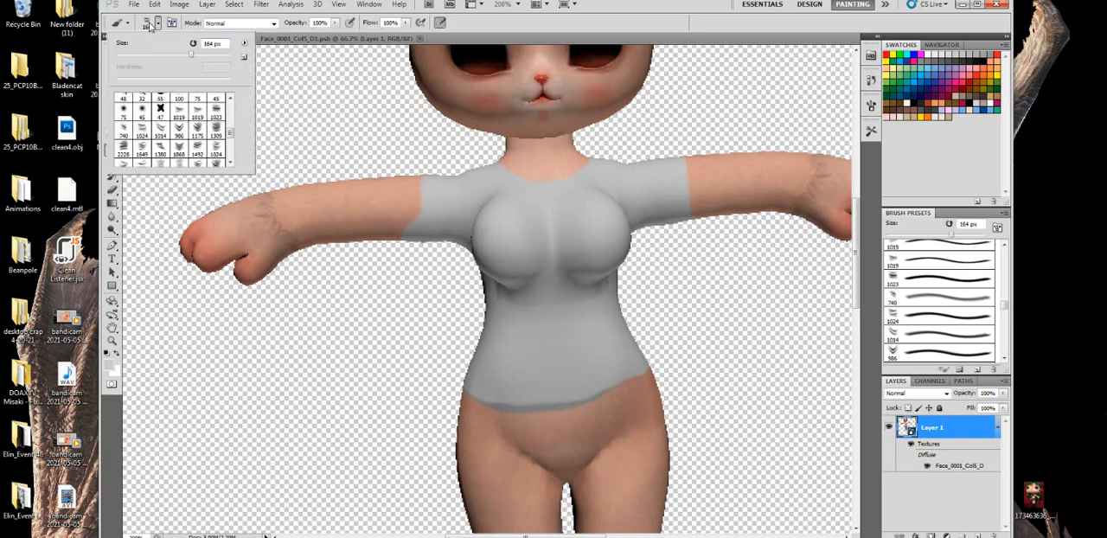
left_click(161, 131)
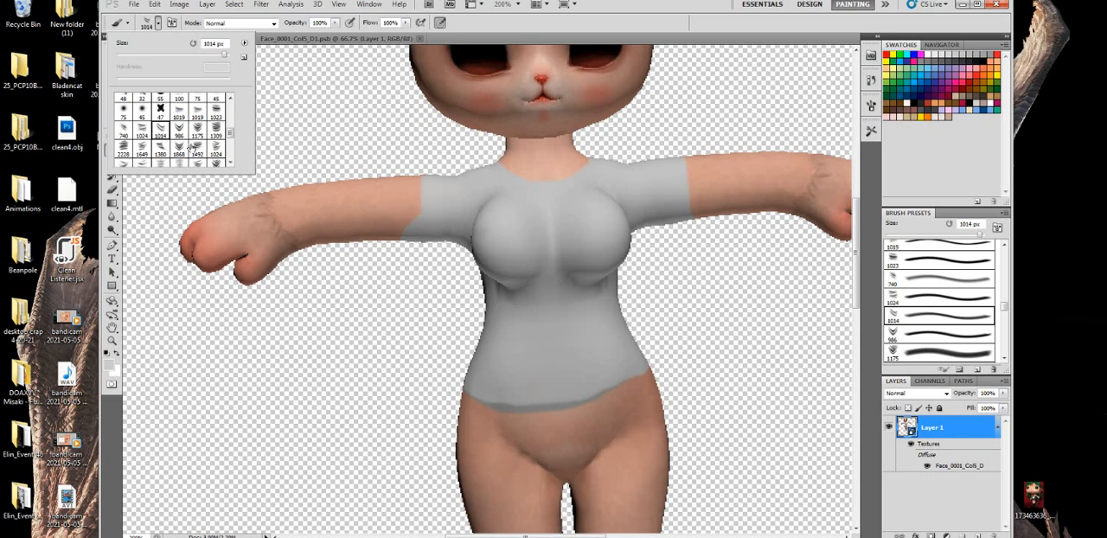
left_click(180, 148)
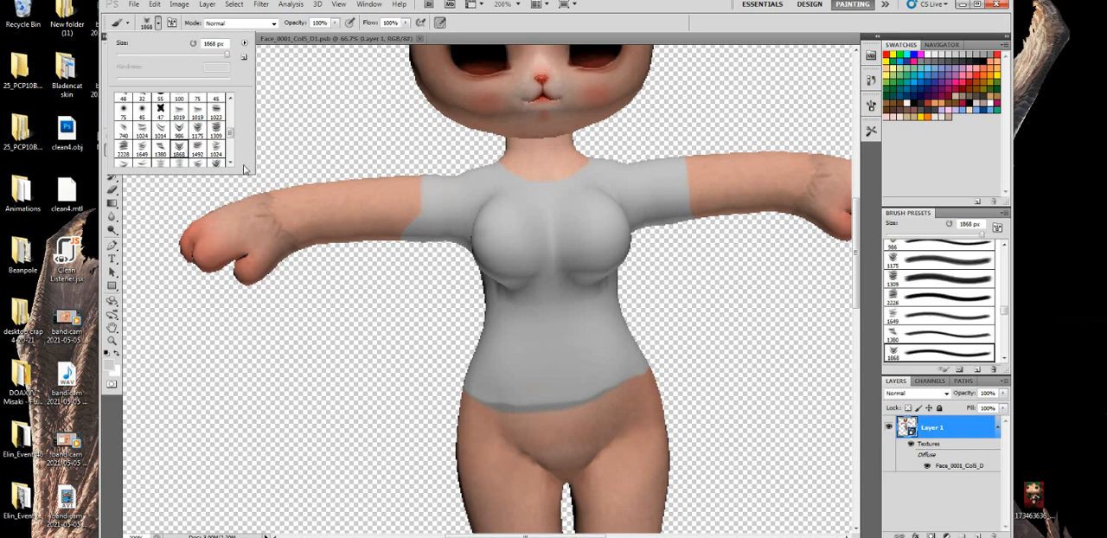
left_click(207, 53)
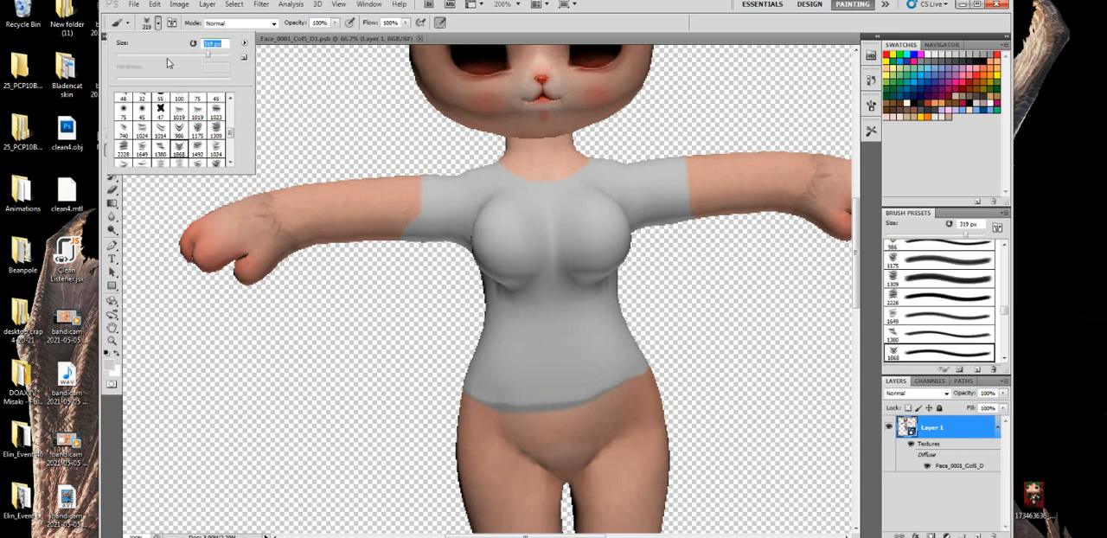
left_click_drag(206, 58, 192, 60)
left_click(194, 56)
- Try fold strokes across the shirt's chest and waist with the 168 px Brush, undoing each one
left_click_drag(481, 227, 536, 244)
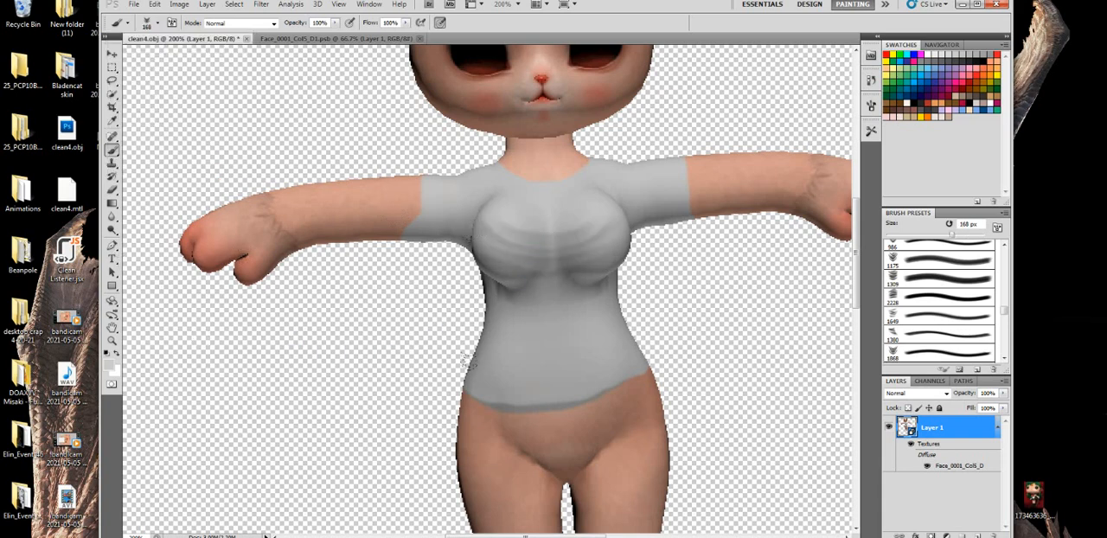
key("ctrl+z")
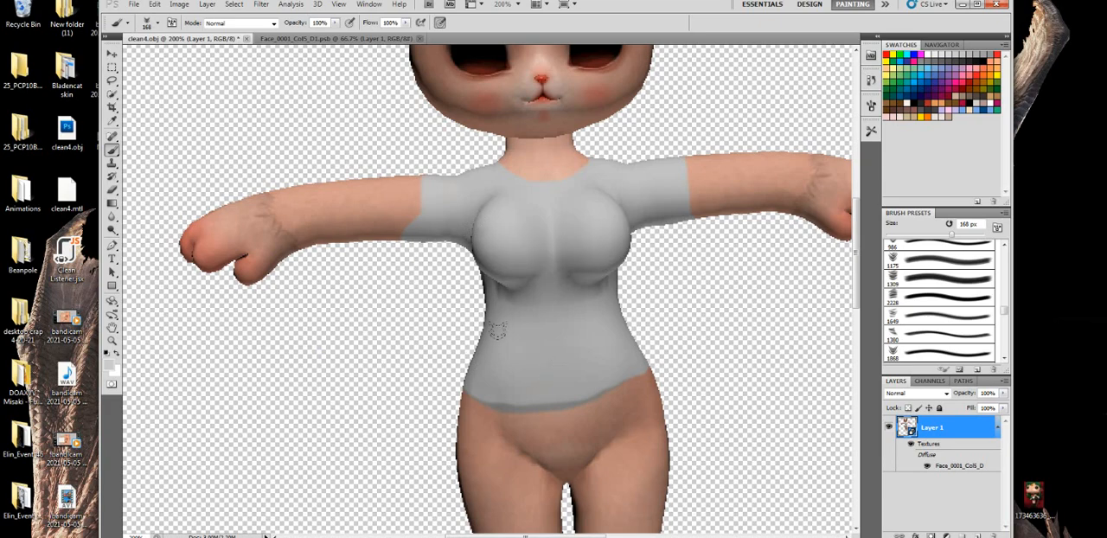
left_click_drag(497, 332, 620, 333)
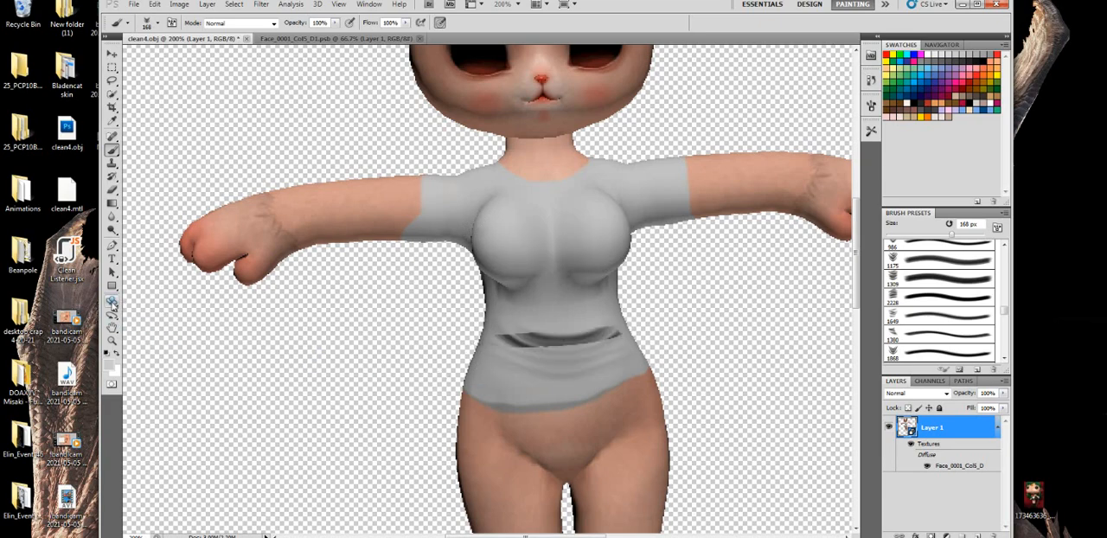
left_click(111, 301)
mouse_move(572, 303)
left_mouse_down()
mouse_move(555, 288)
mouse_move(543, 295)
mouse_move(555, 298)
left_mouse_up()
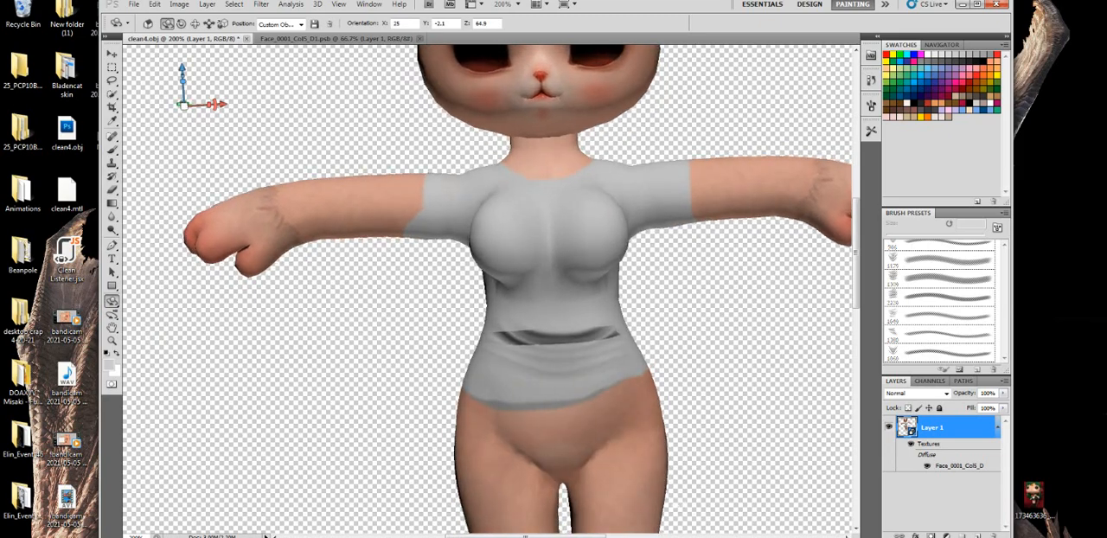
left_click(111, 188)
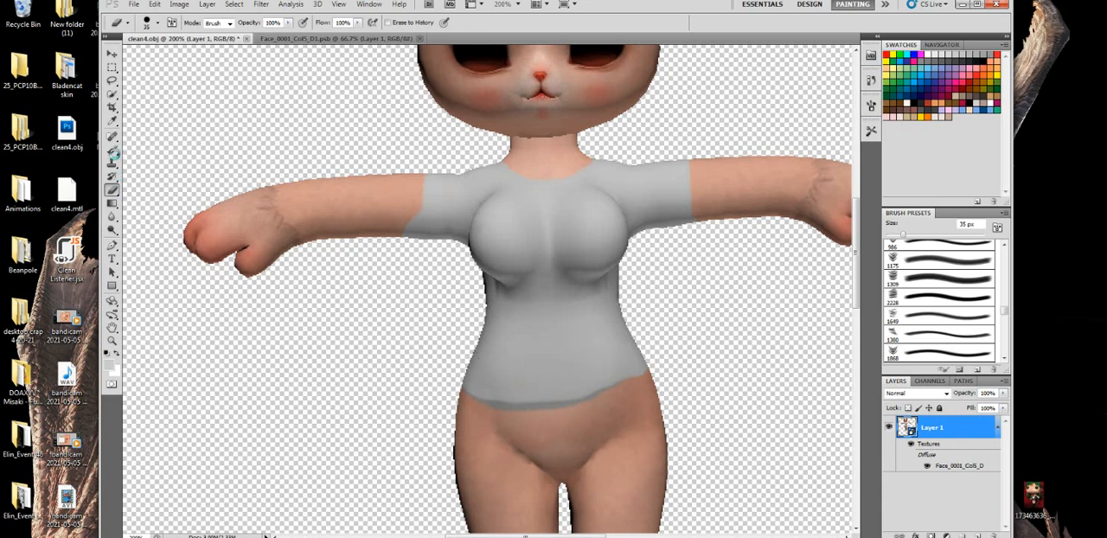
- Paint a curved fabric fold across the shirt's waist with the 168 px Brush and rotate the model slightly to check it
left_click(111, 152)
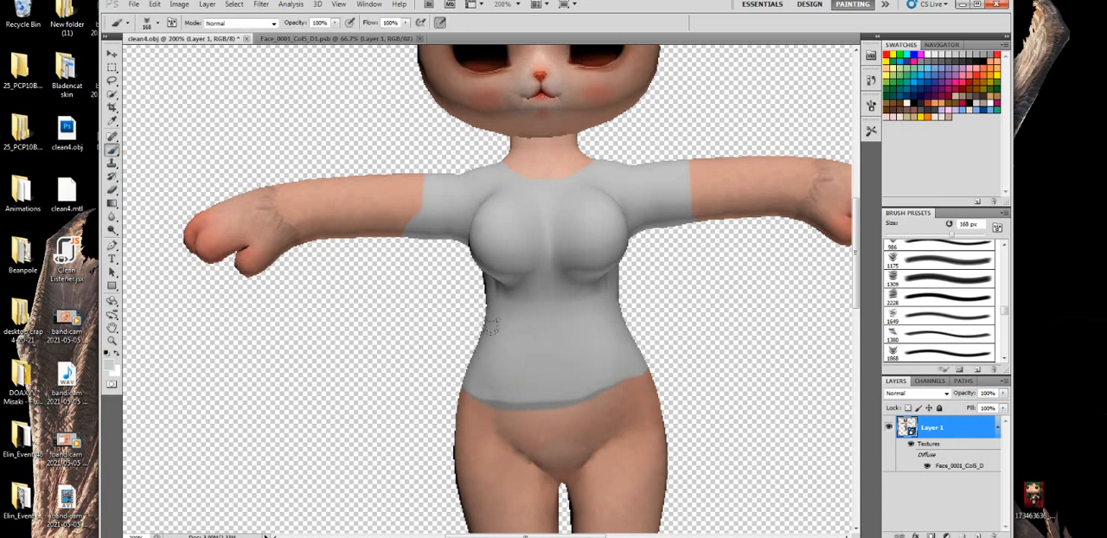
left_click_drag(496, 330, 548, 363)
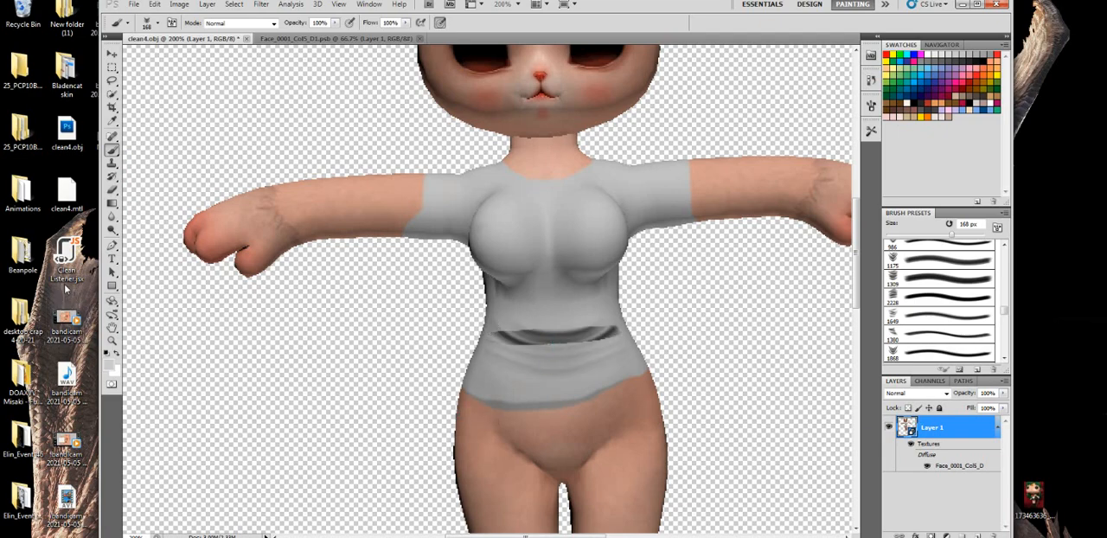
left_click(111, 301)
left_click_drag(568, 354, 503, 260)
left_click_drag(605, 184, 651, 192)
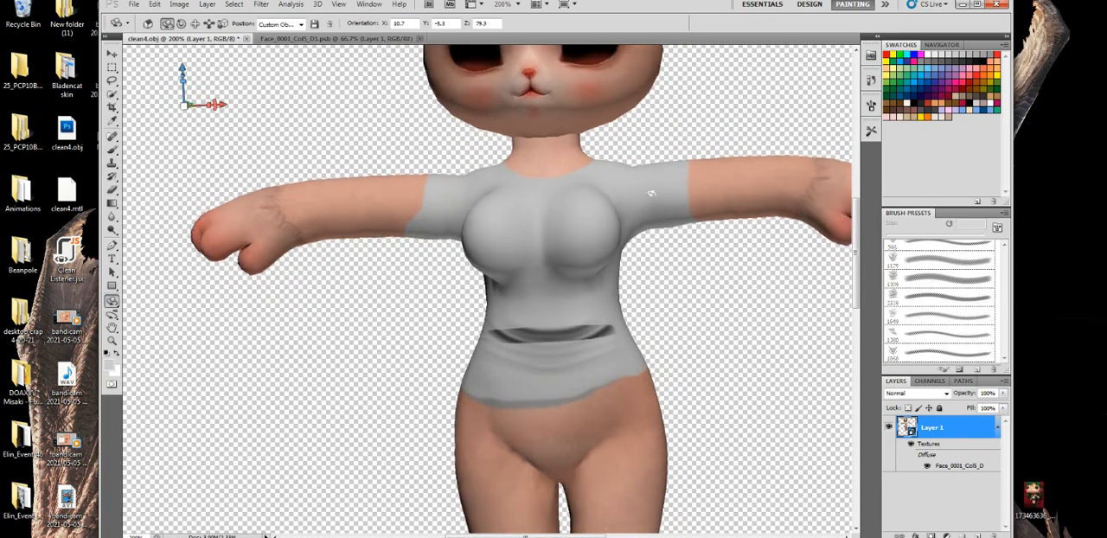
- Open the model's diffuse texture, hide Layer 4 and add a new layer above Layer 3
double_click(954, 465)
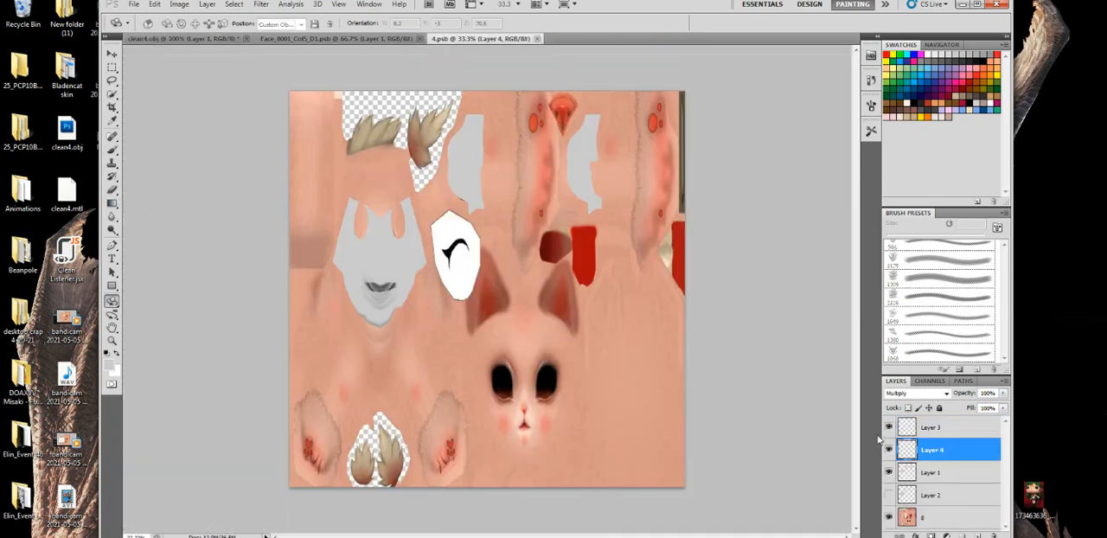
left_click(889, 449)
left_click(917, 430)
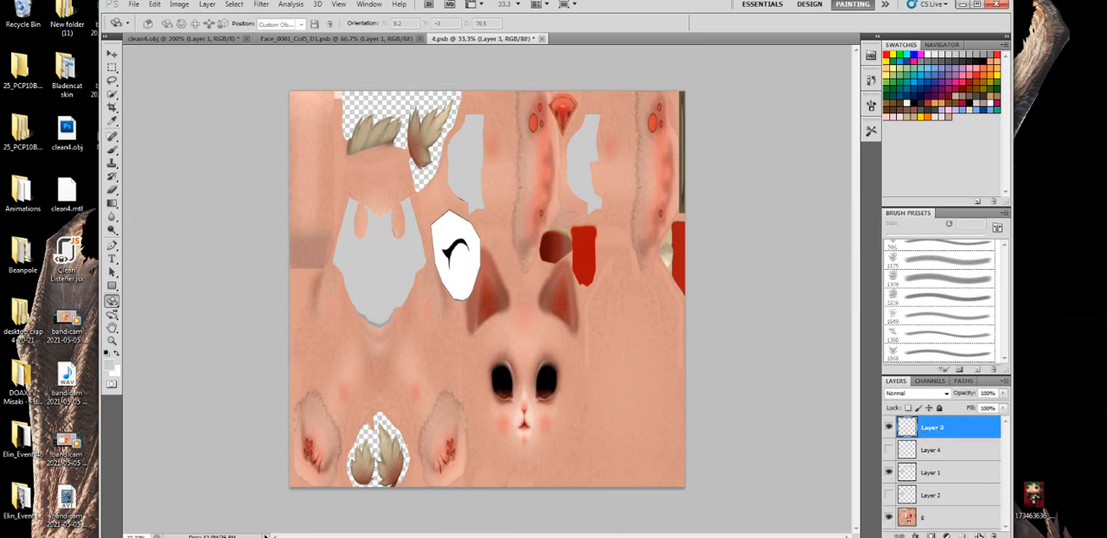
left_click(978, 535)
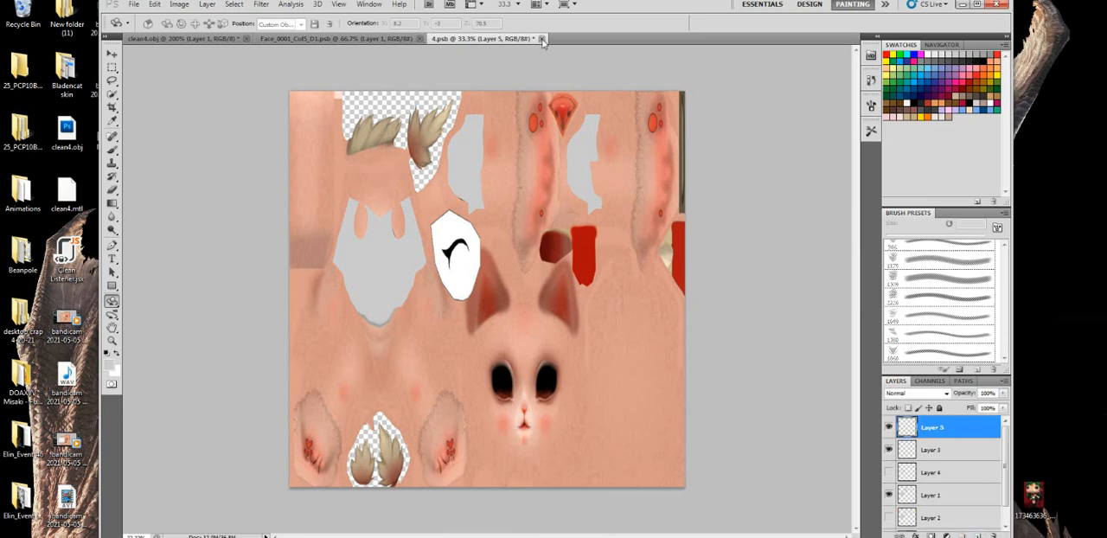
- Set the new layer's blending mode to Multiply, and close the texture document with its changes saved
left_click(541, 38)
left_click(585, 201)
left_click(917, 393)
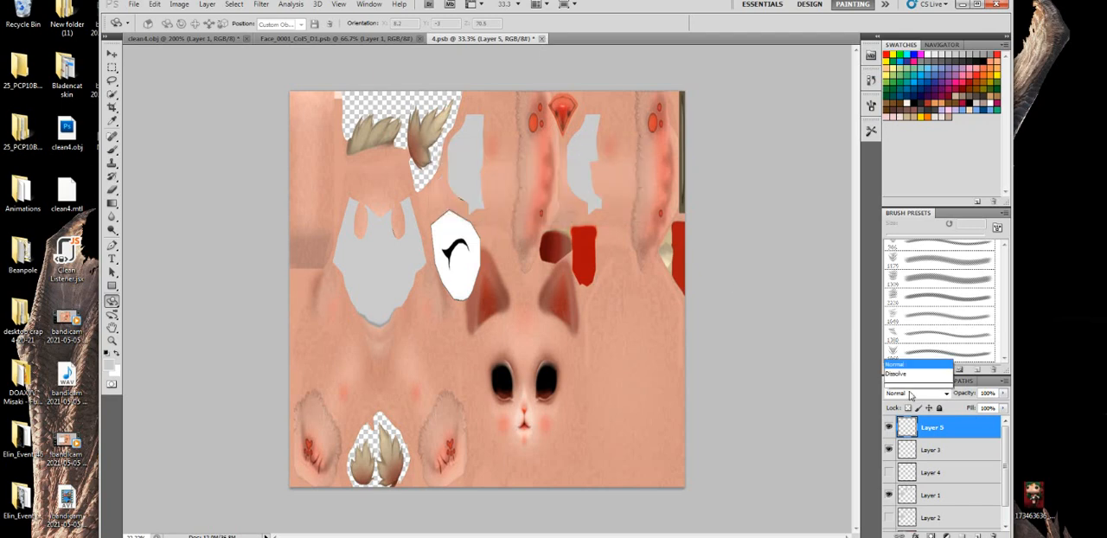
left_click(896, 133)
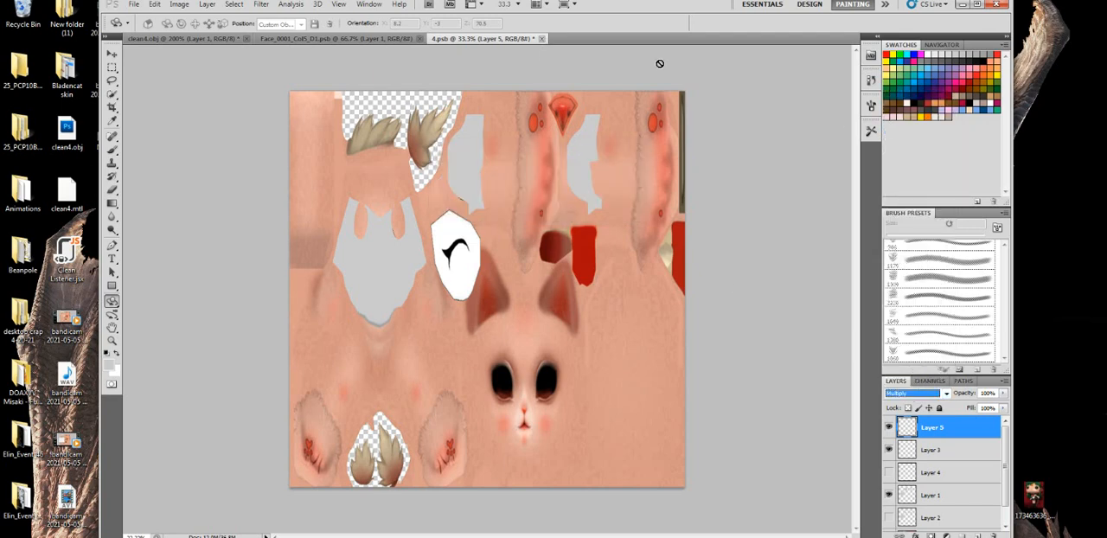
left_click(541, 38)
left_click(492, 201)
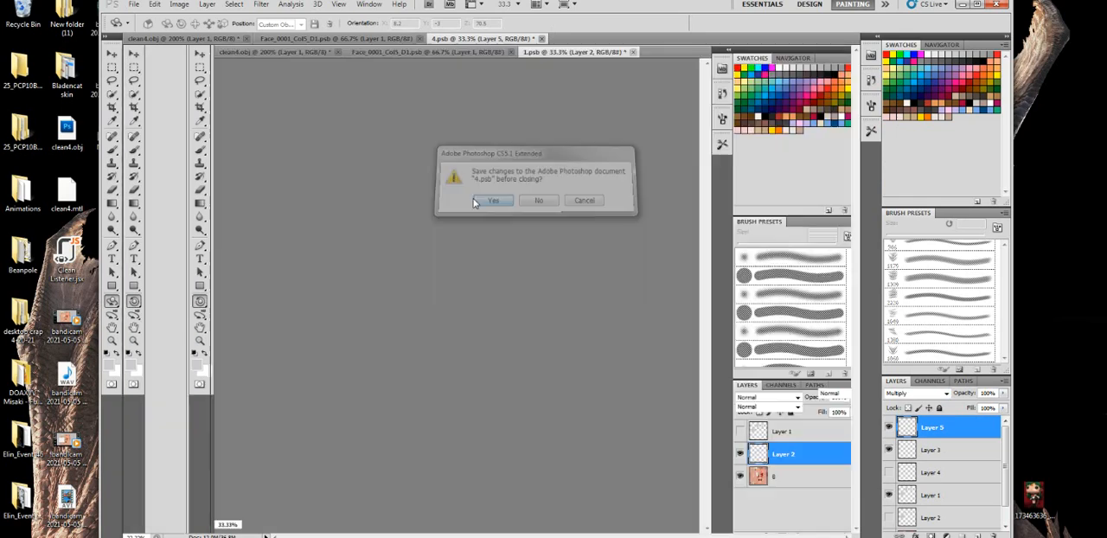
- Try rotating the model slightly around the shirt's waist and undo the rotation
left_click(112, 149)
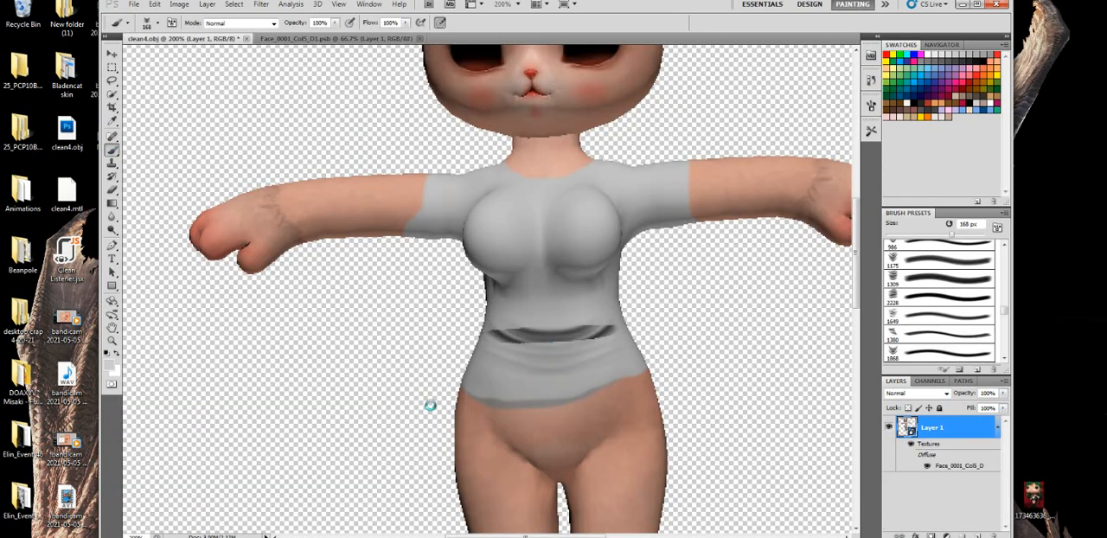
left_click(111, 301)
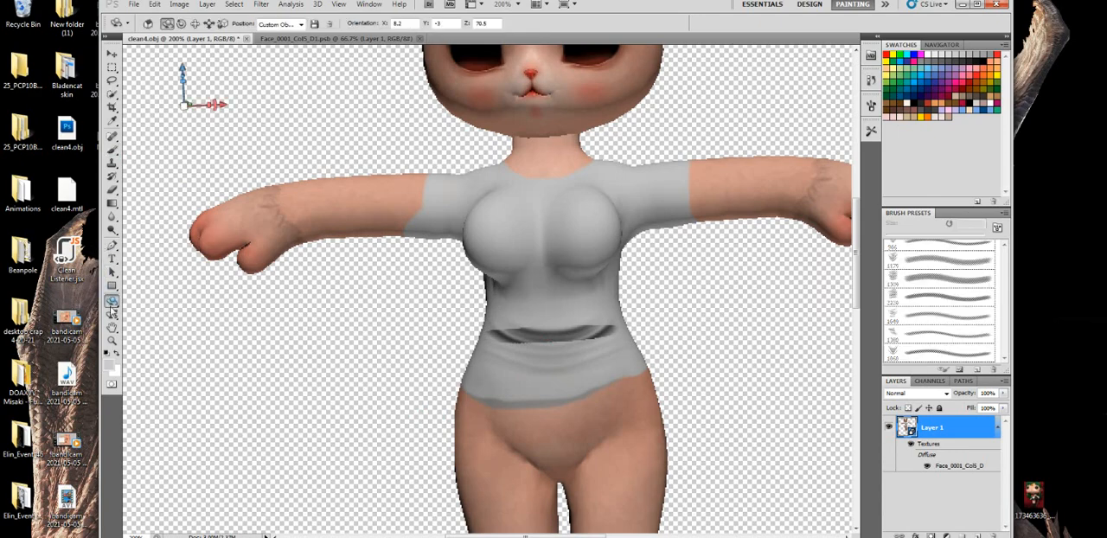
left_click_drag(489, 297, 449, 353)
key("ctrl+z")
key("ctrl+z")
- Erase the dark fold marks from the shirt's waist with the 35 px Eraser
left_click(111, 188)
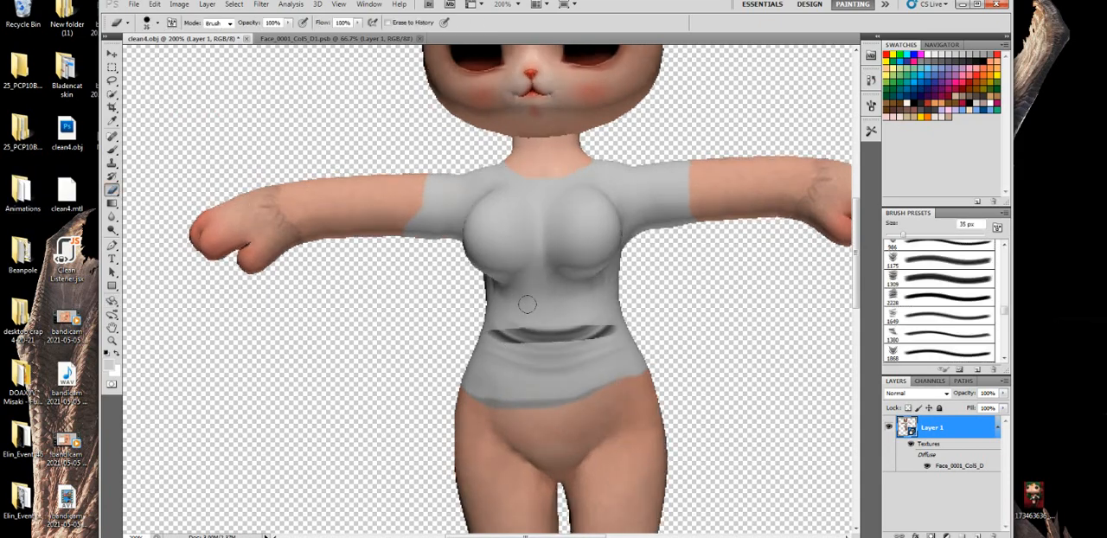
mouse_move(528, 304)
left_mouse_down()
mouse_move(560, 318)
mouse_move(470, 330)
mouse_move(611, 325)
left_mouse_up()
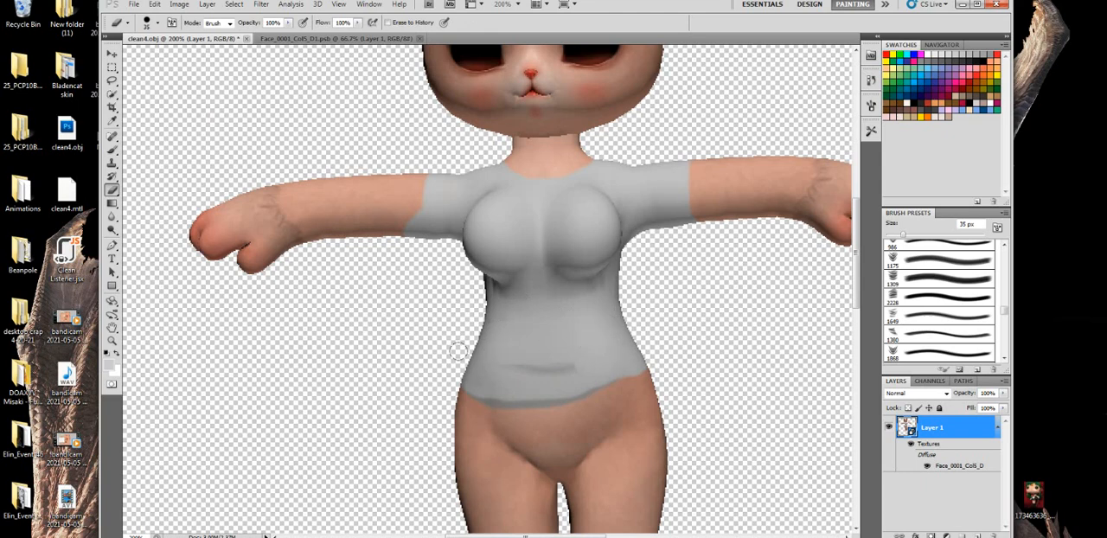
left_click_drag(459, 351, 579, 353)
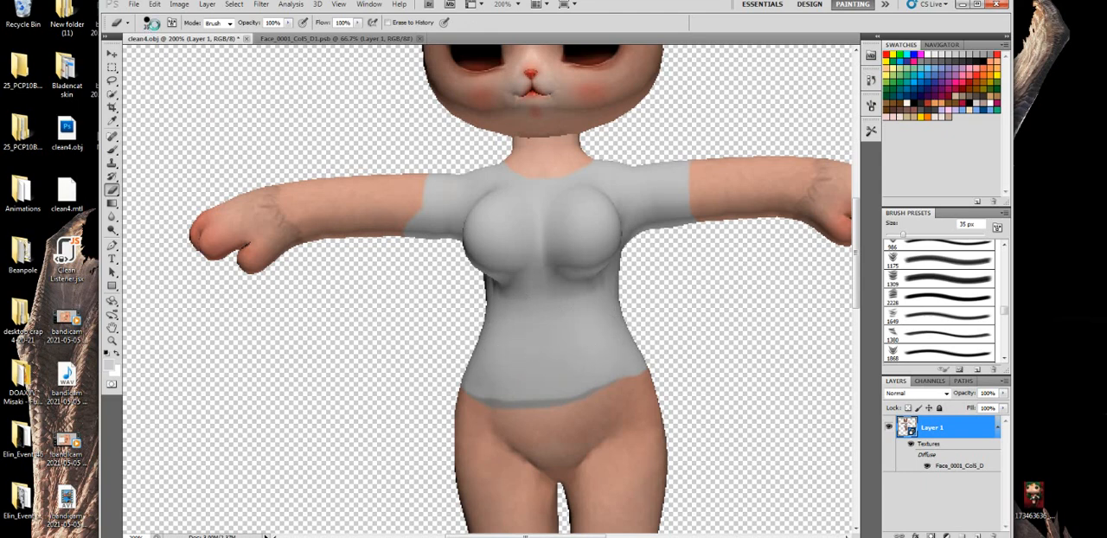
- Switch the Eraser to the 1175 px textured preset and reduce its size to 90 px
left_click(157, 24)
left_click(197, 130)
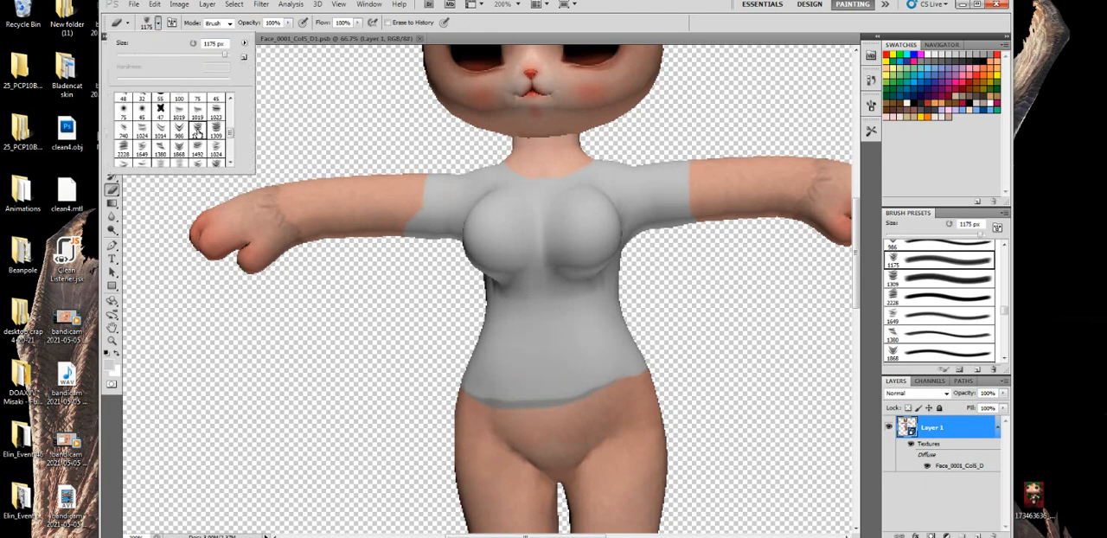
left_click(200, 55)
left_click(467, 269)
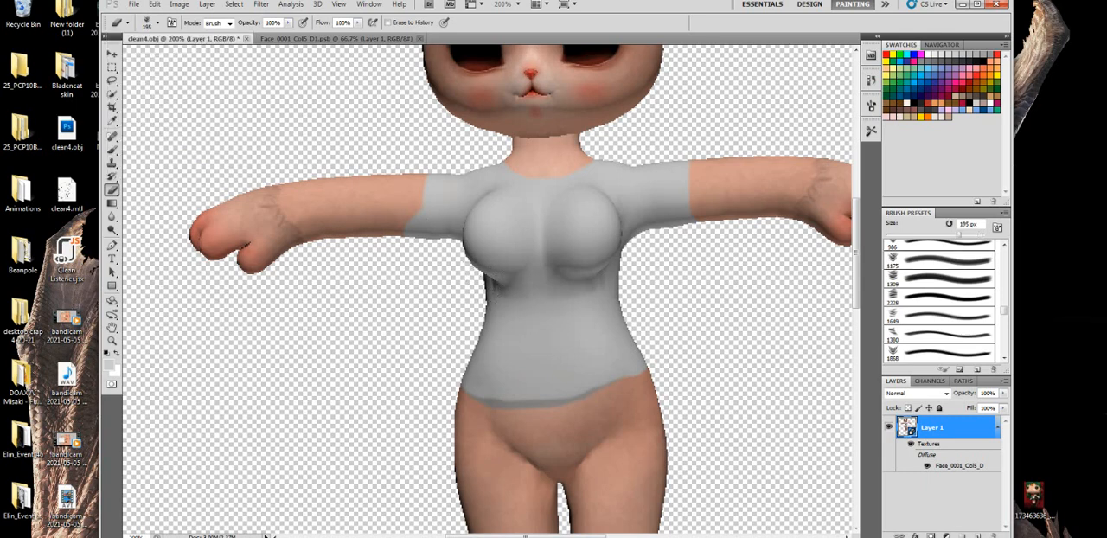
left_click(157, 24)
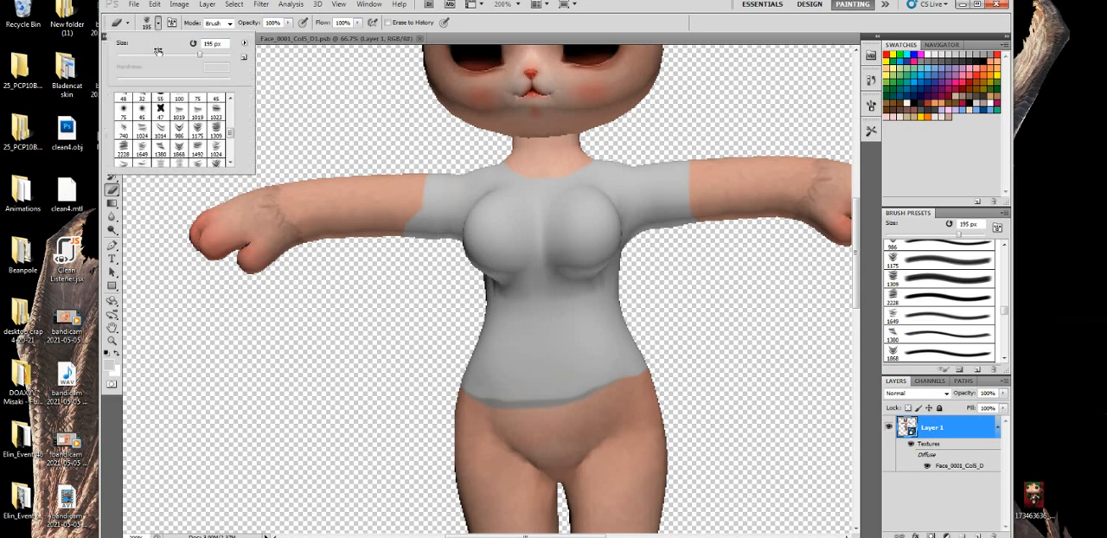
left_click(169, 57)
left_click(517, 318)
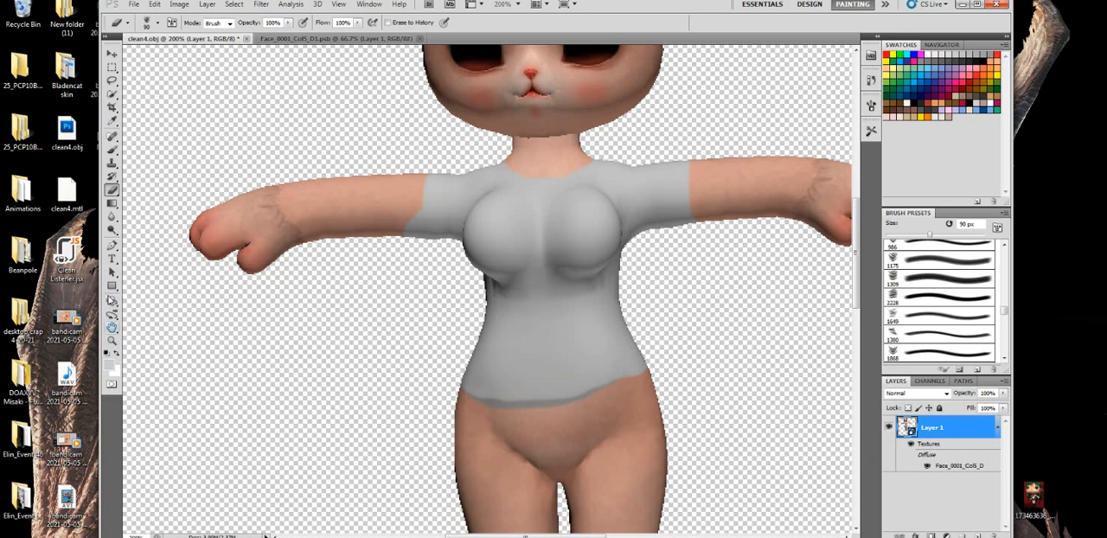
- Open the diffuse texture, try fold stamps on Layer 5's shirt area with the 168 px Brush, undo them, and close the document with saving
left_click(111, 301)
left_click_drag(548, 336, 578, 330)
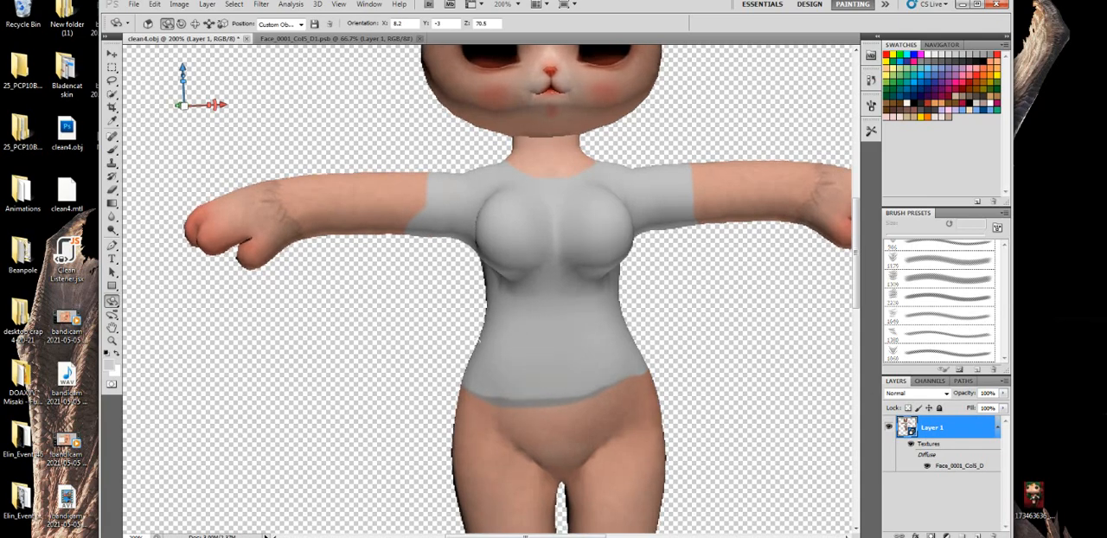
double_click(957, 467)
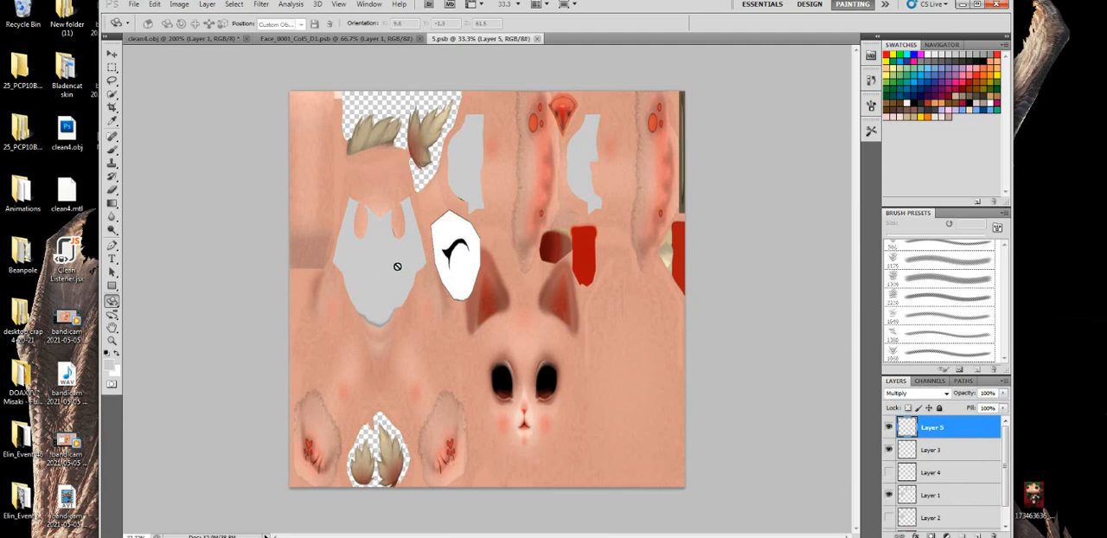
left_click(113, 151)
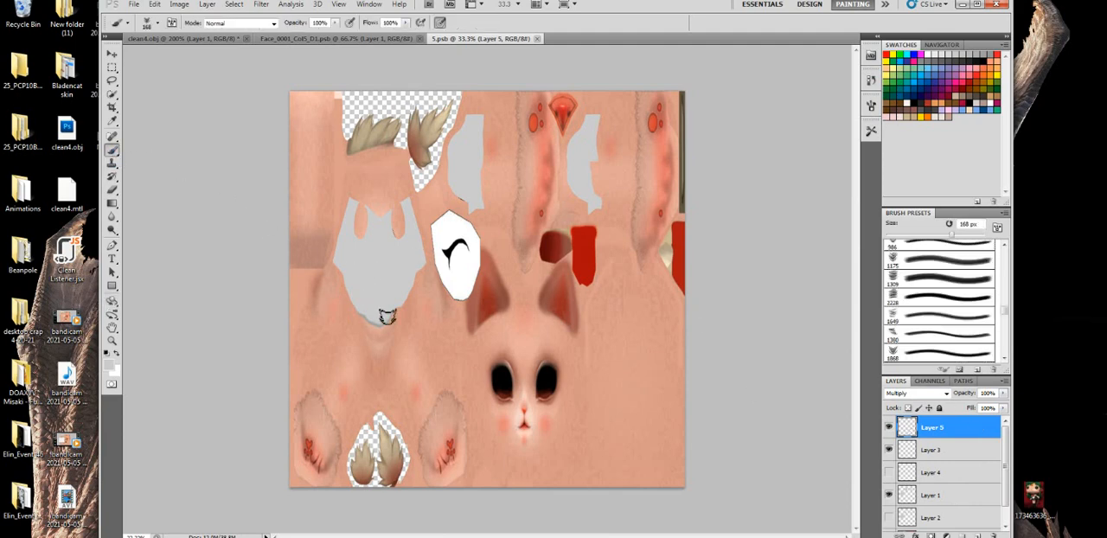
left_click(366, 275)
left_click(388, 293)
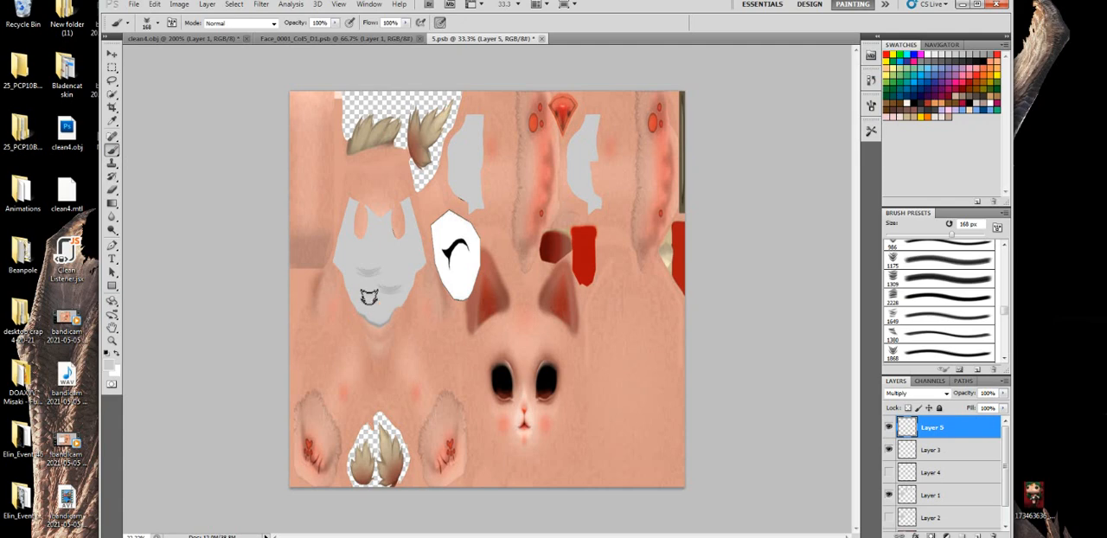
left_click(369, 298)
left_click(541, 39)
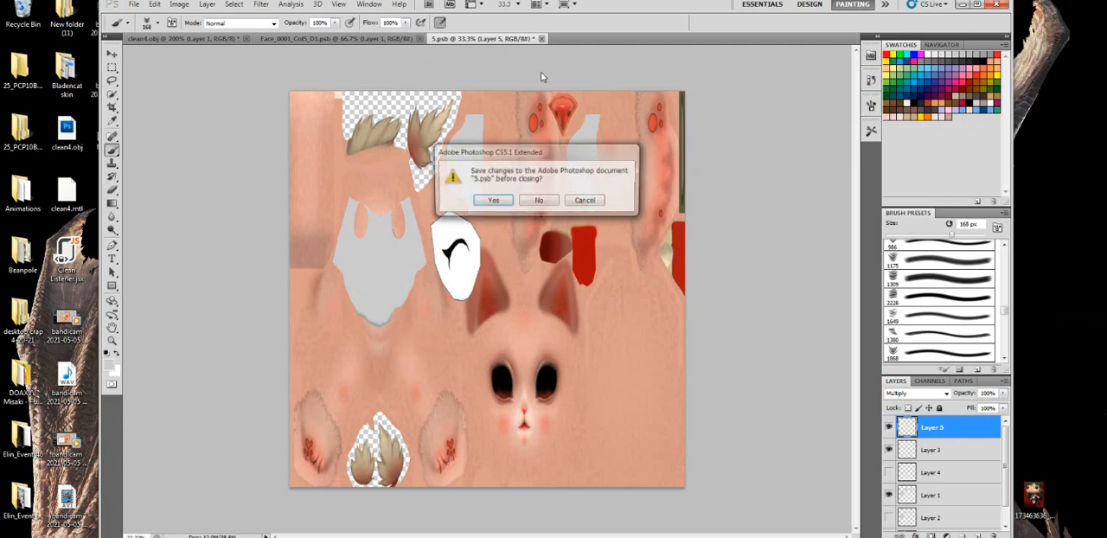
left_click(492, 203)
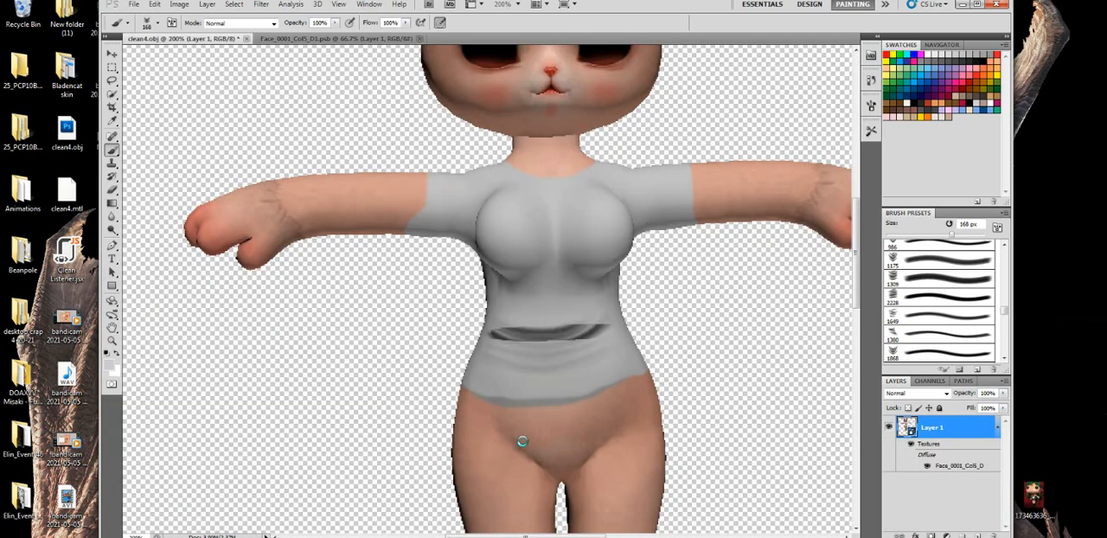
- Try marks on the shirt's waist with the 47 px X-shaped Brush preset and undo them
left_click(112, 300)
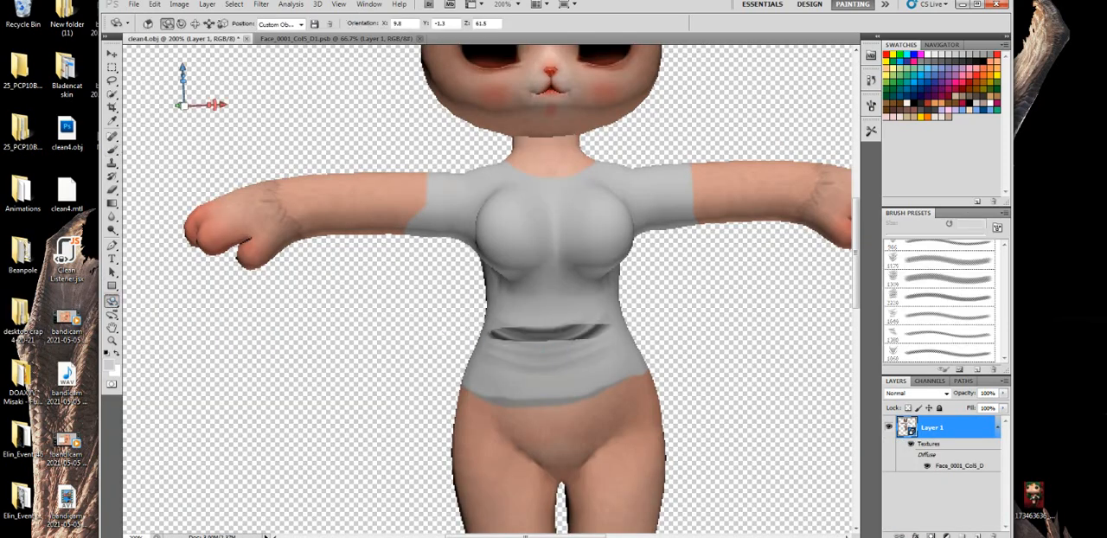
mouse_move(536, 322)
left_mouse_down()
mouse_move(600, 330)
mouse_move(550, 327)
left_mouse_up()
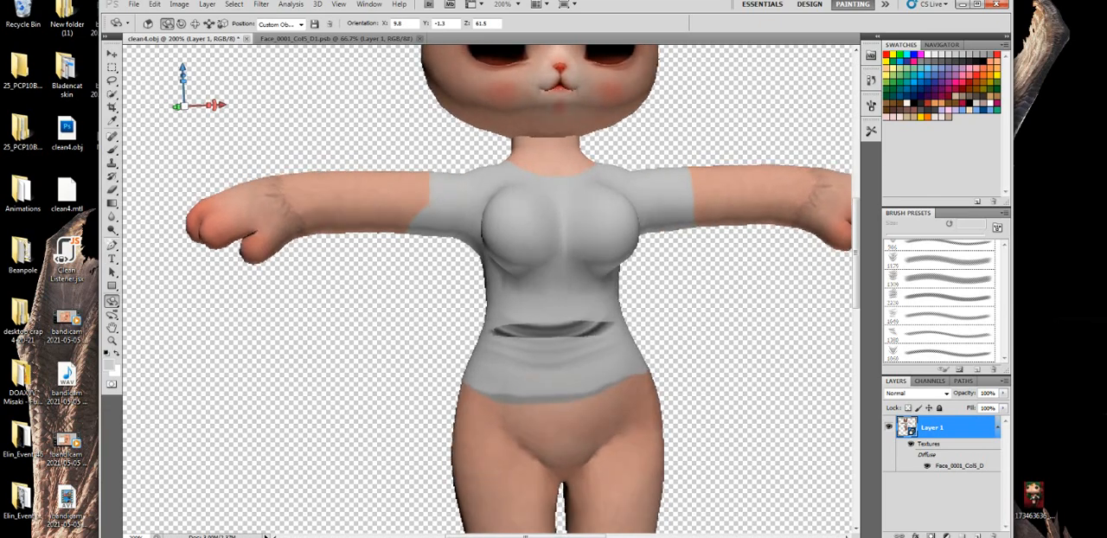
left_click(112, 148)
right_click(477, 322)
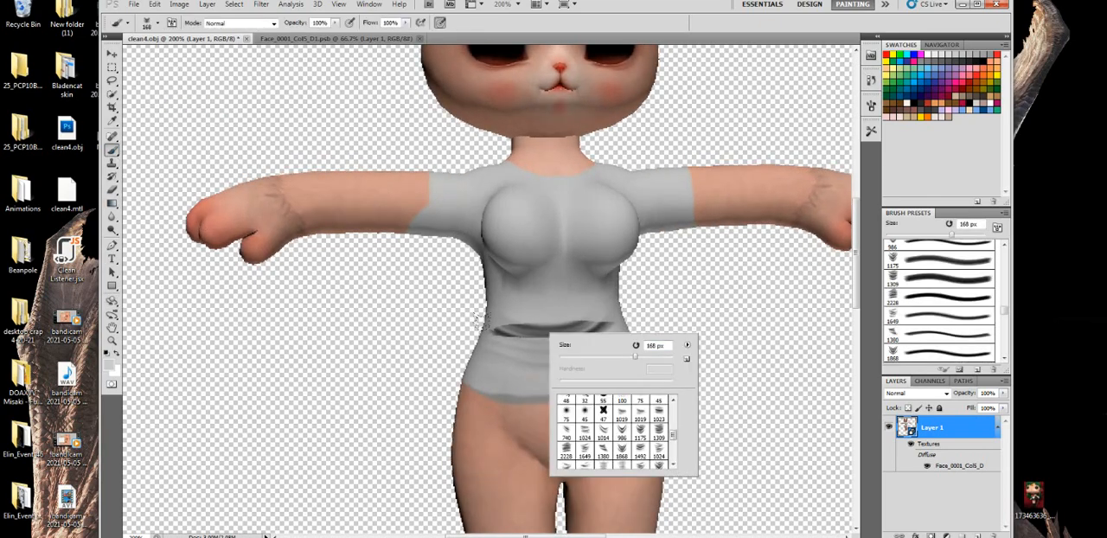
left_click(608, 357)
left_click(603, 413)
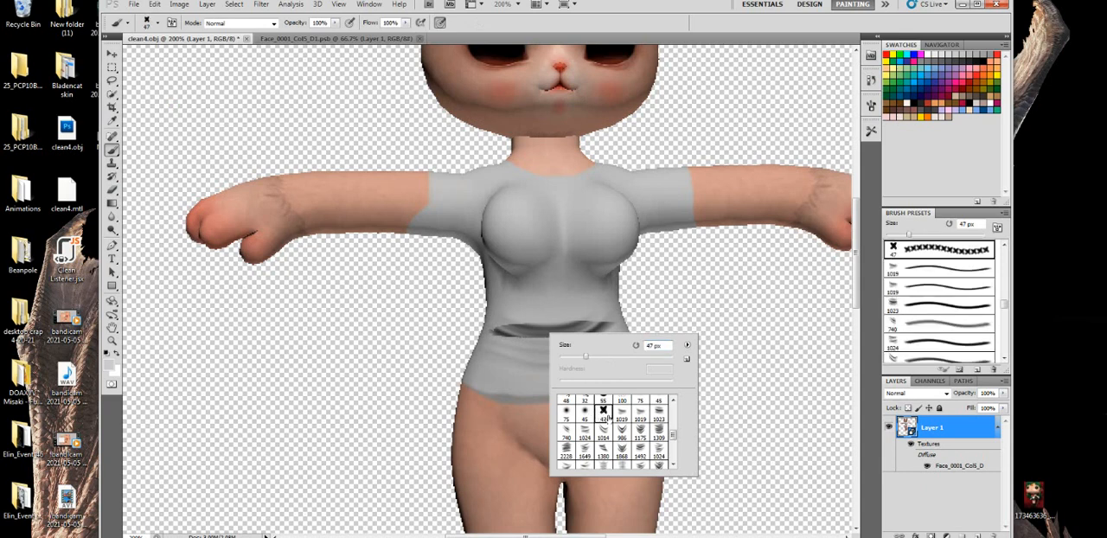
left_click(515, 290)
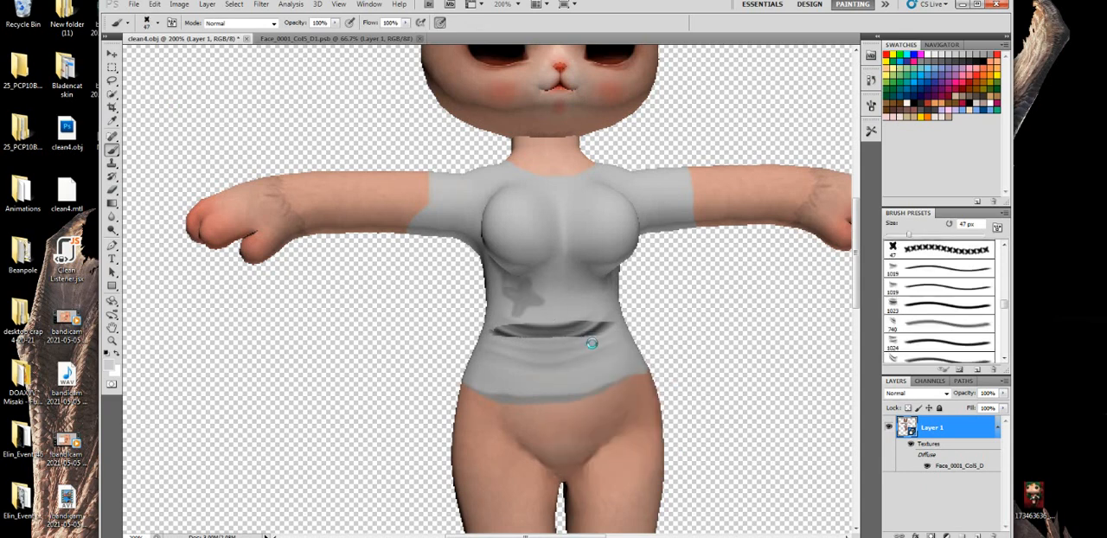
left_click(595, 343)
left_click(552, 323)
key("ctrl+alt+z")
key("ctrl+alt+z")
key("ctrl+alt+z")
- Erase the curved fold from the shirt's waist with the 90 px textured Eraser
left_click(112, 300)
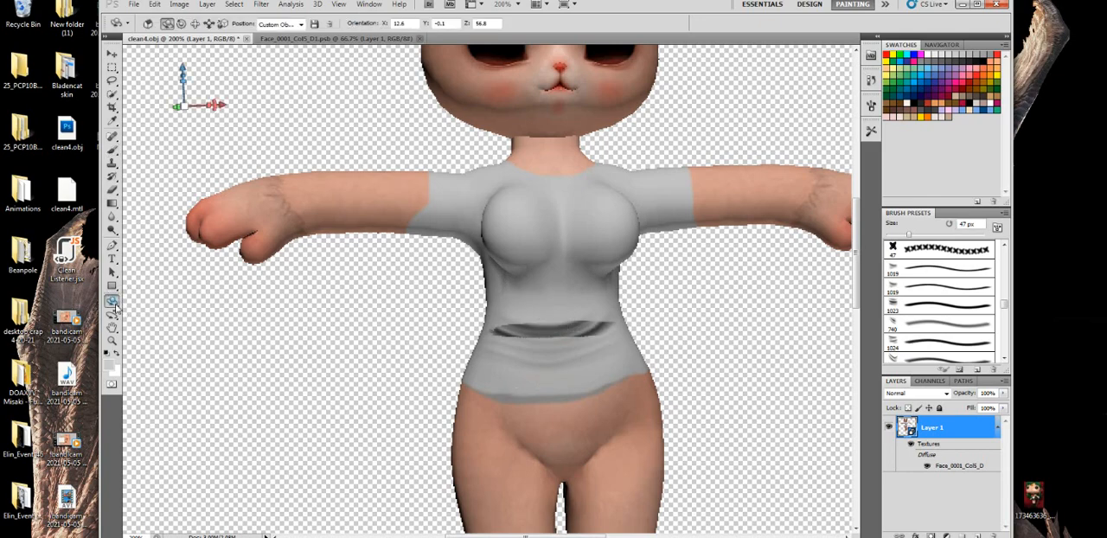
left_click(113, 189)
mouse_move(589, 312)
left_mouse_down()
mouse_move(471, 311)
mouse_move(555, 311)
mouse_move(445, 325)
mouse_move(553, 316)
left_mouse_up()
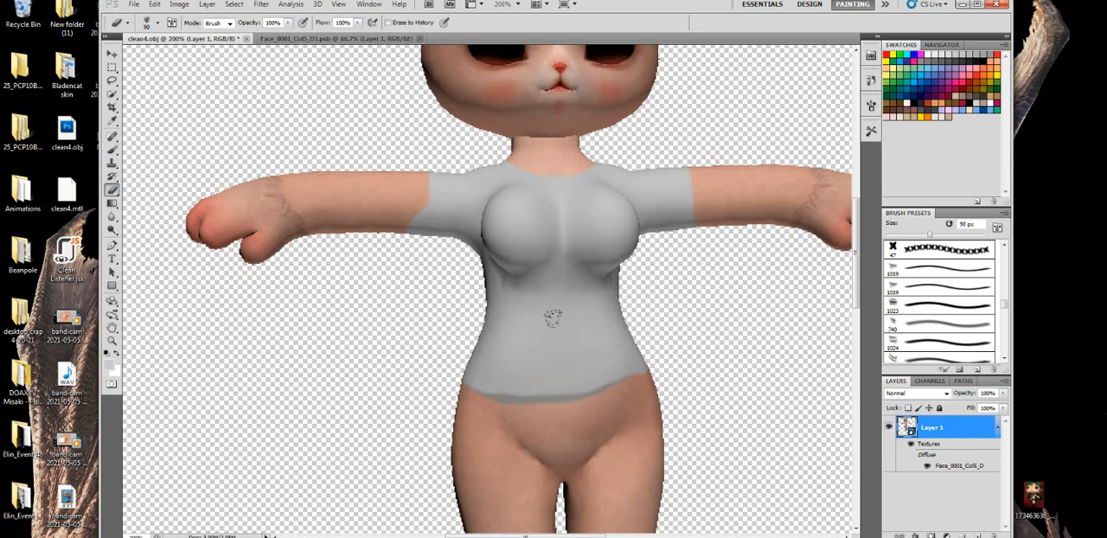
- Paint thin horizontal folds across the shirt's waist with the 1023 px textured Brush preset reduced to 100 px
left_click(112, 148)
right_click(574, 345)
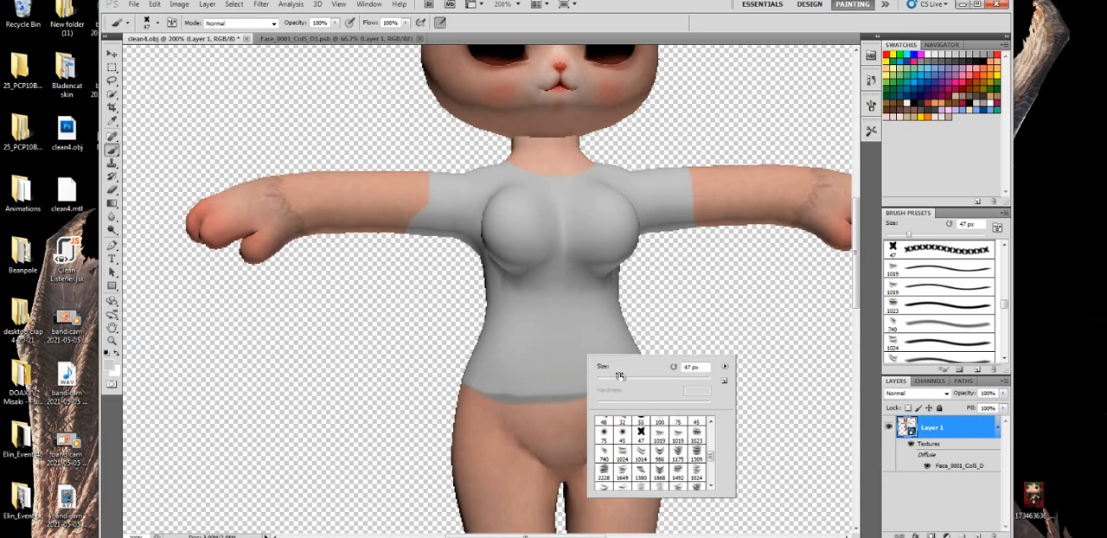
left_click(696, 436)
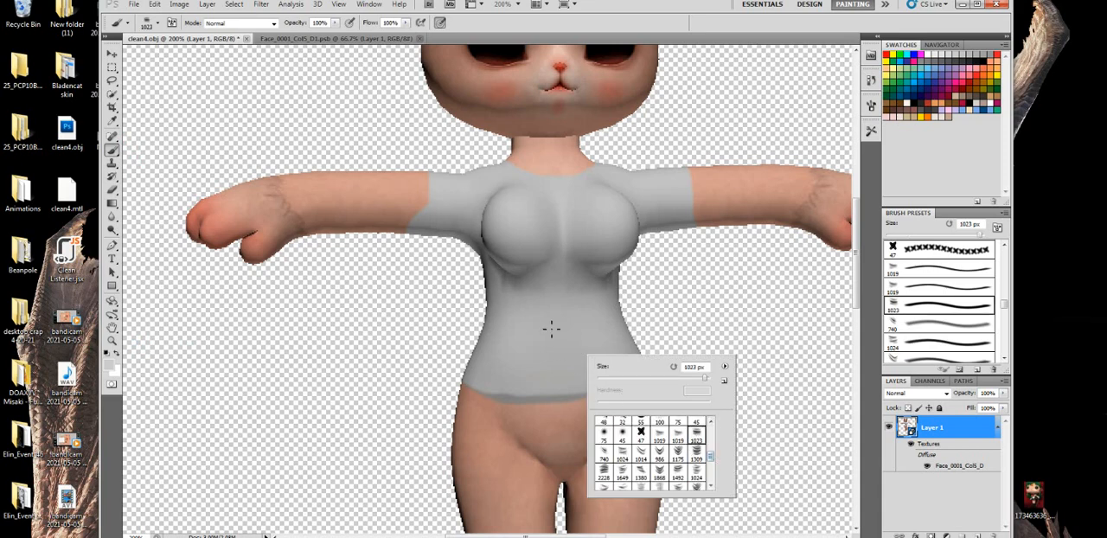
left_click(563, 333)
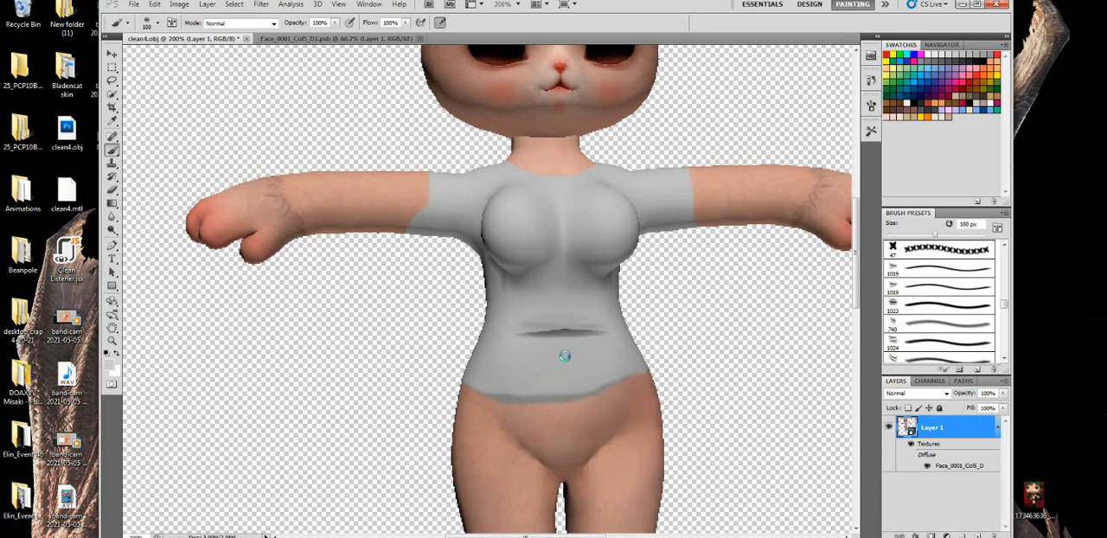
left_click(567, 364)
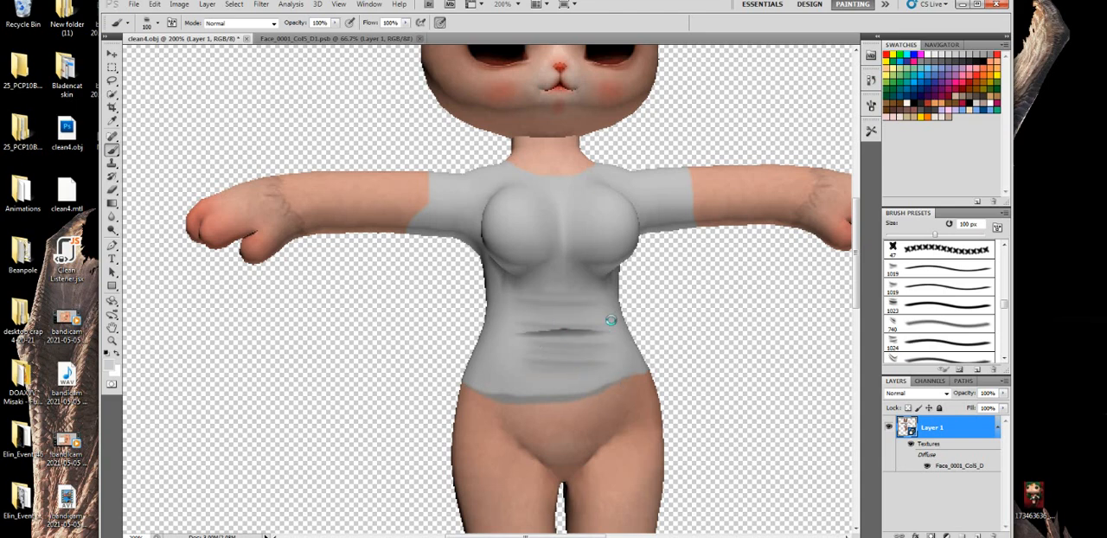
- Erase the dark crease and surrounding thin folds across the shirt's waist with the hard round Eraser at 22 px
left_click(110, 190)
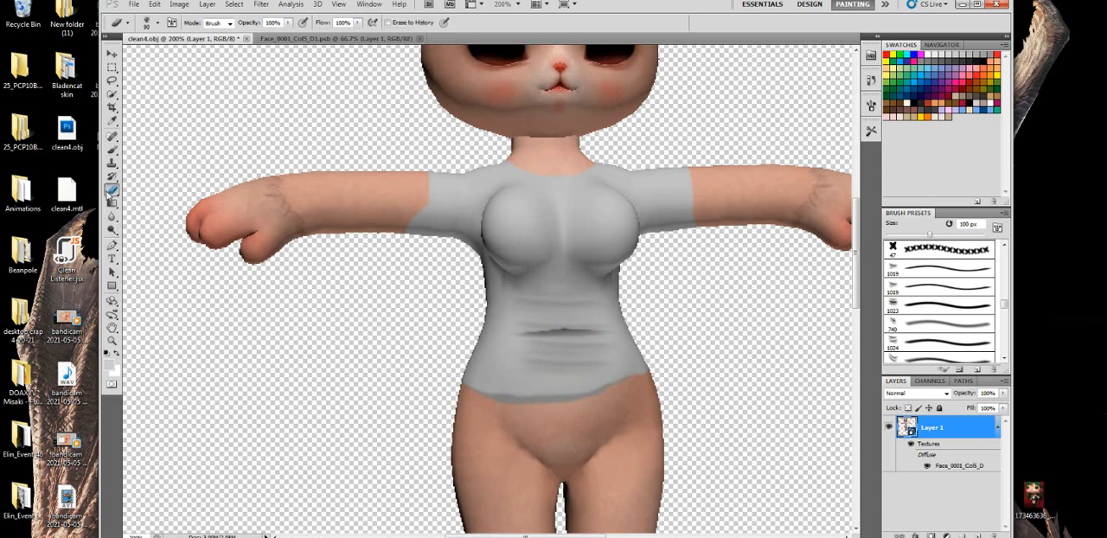
right_click(585, 341)
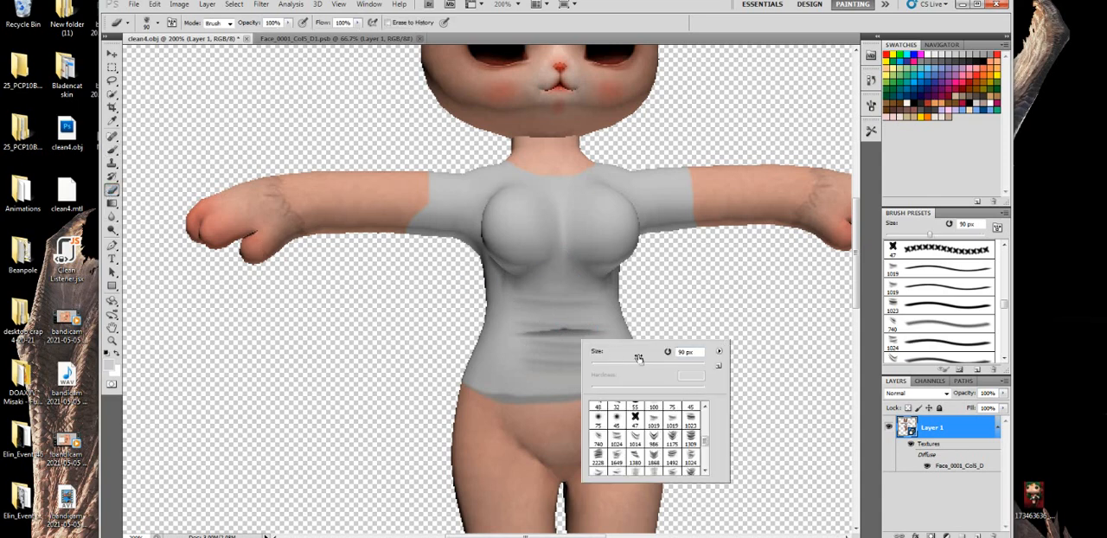
left_click(705, 413)
left_click(616, 412)
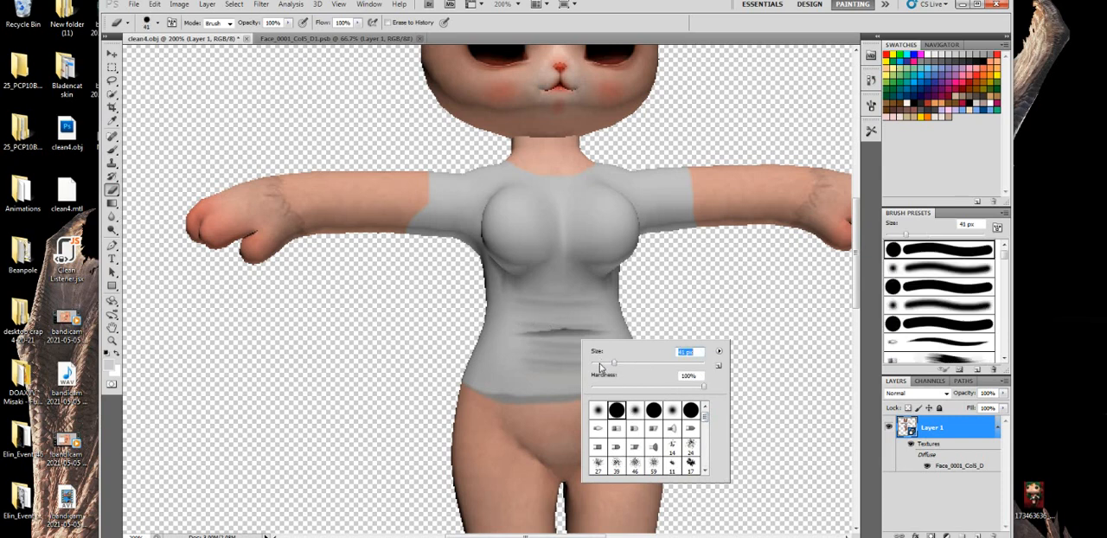
left_click_drag(519, 334, 593, 343)
key("ctrl+z")
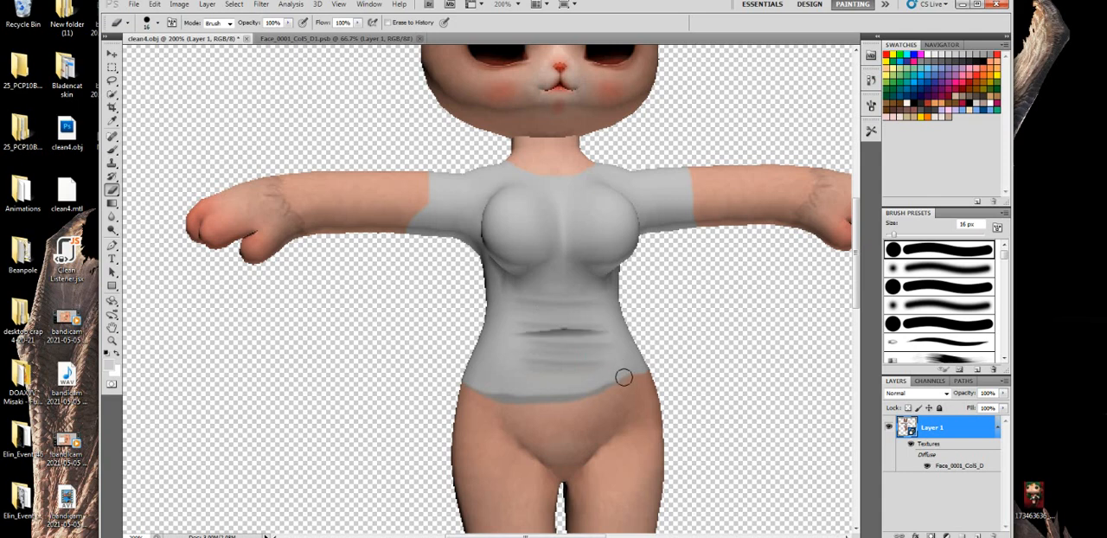
right_click(640, 382)
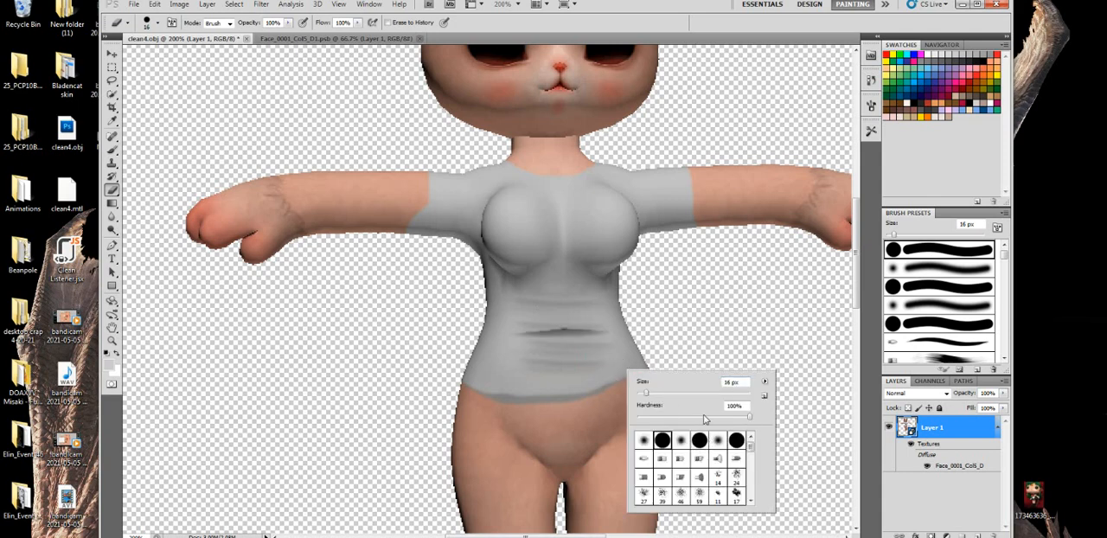
mouse_move(704, 420)
left_mouse_down()
mouse_move(655, 423)
mouse_move(648, 396)
left_mouse_up()
left_click(591, 331)
left_click_drag(589, 331, 491, 334)
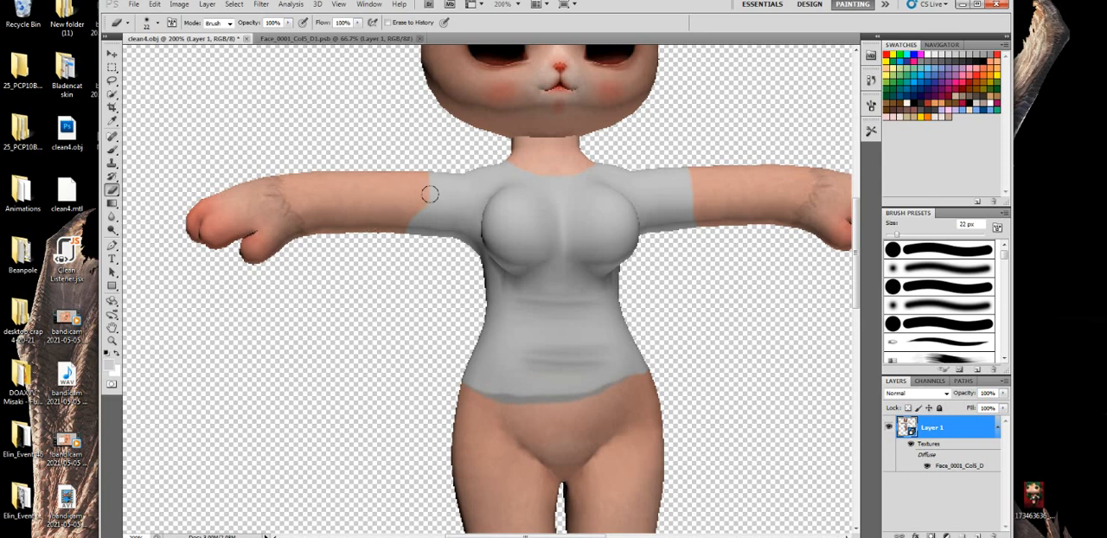
- Choose the hard round Brush preset at 100 px and a dark grey swatch for painting the model's legs
left_click(114, 150)
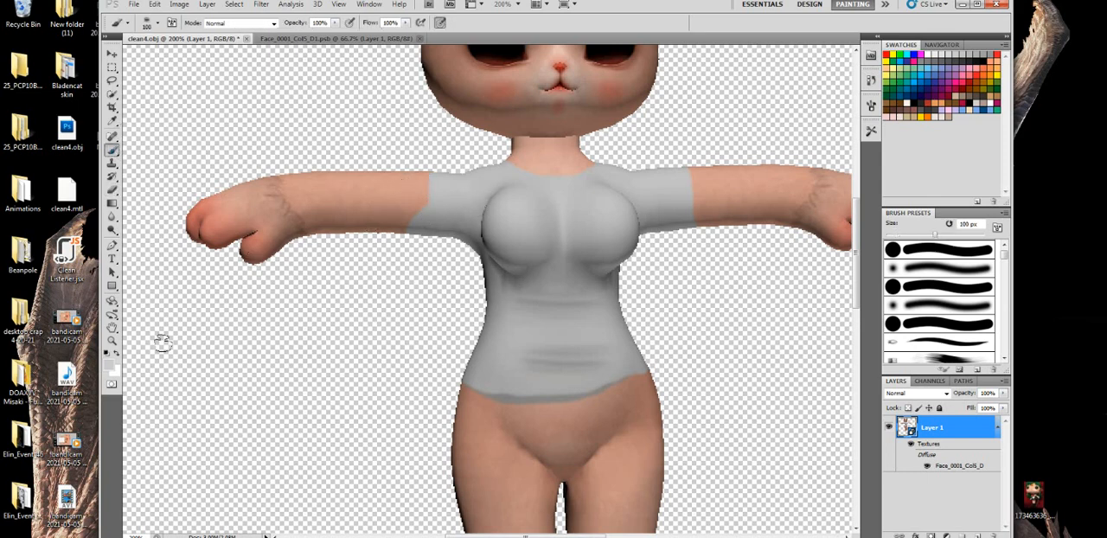
left_click(112, 303)
mouse_move(635, 385)
left_mouse_down()
mouse_move(539, 391)
mouse_move(574, 468)
mouse_move(628, 477)
mouse_move(622, 464)
left_mouse_up()
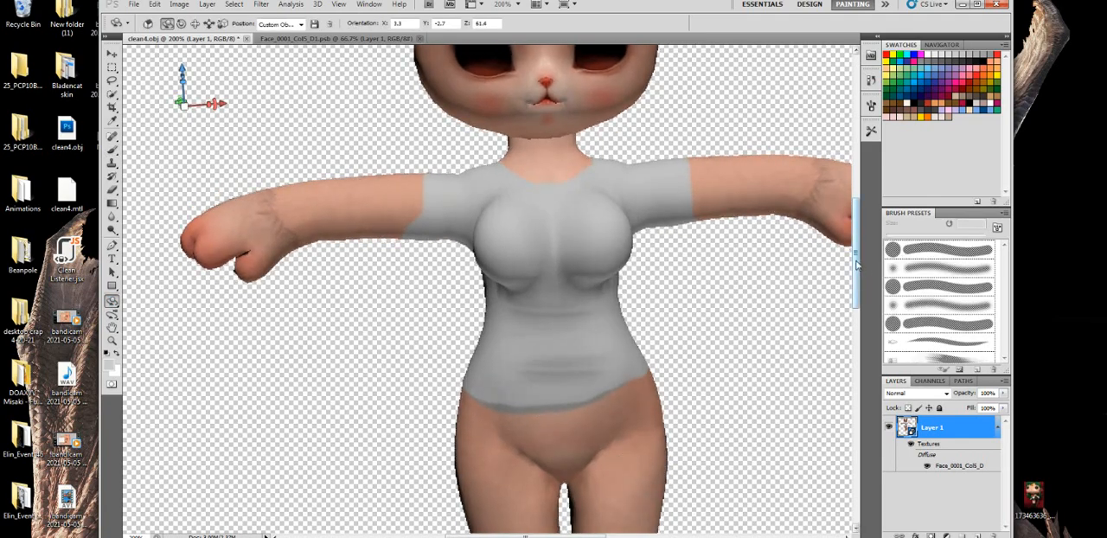
left_click_drag(858, 265, 857, 317)
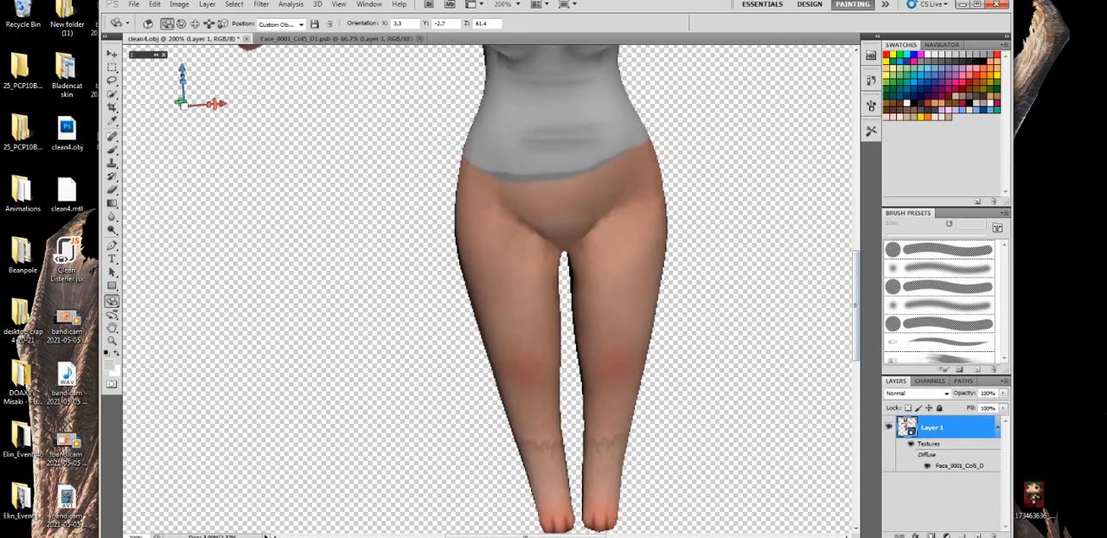
key("b")
right_click(565, 229)
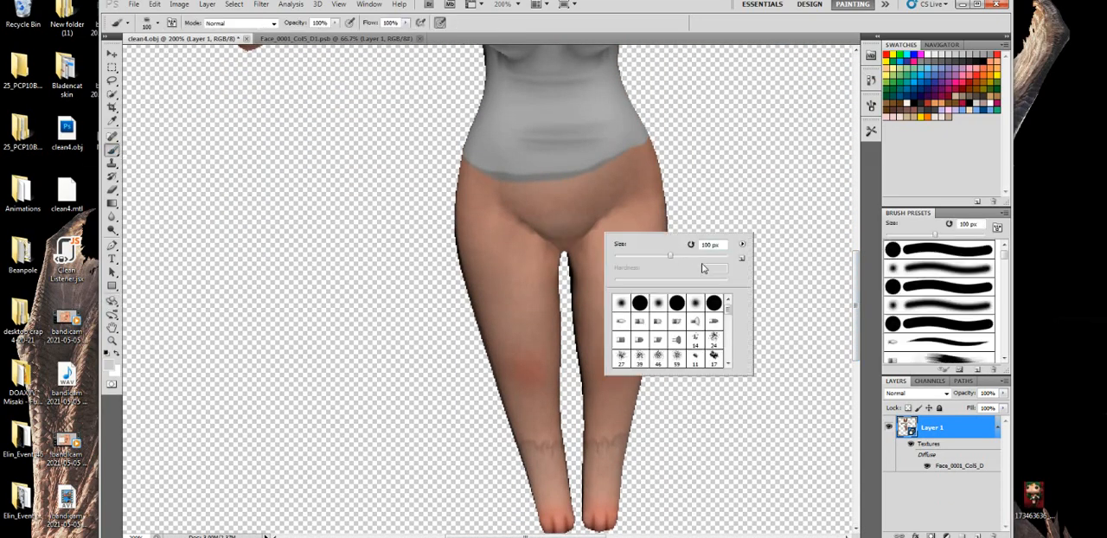
left_click(683, 304)
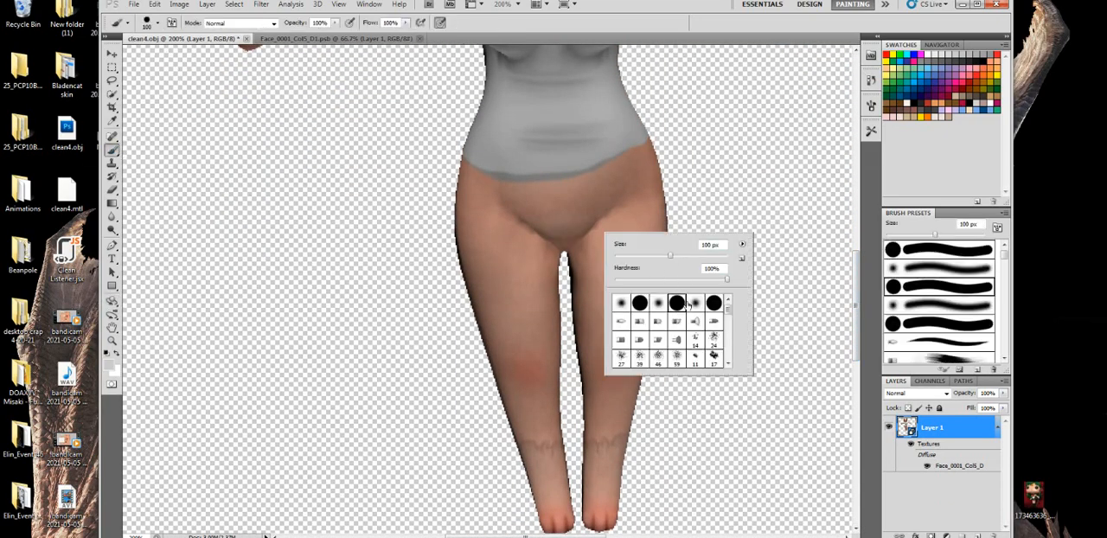
left_click(955, 61)
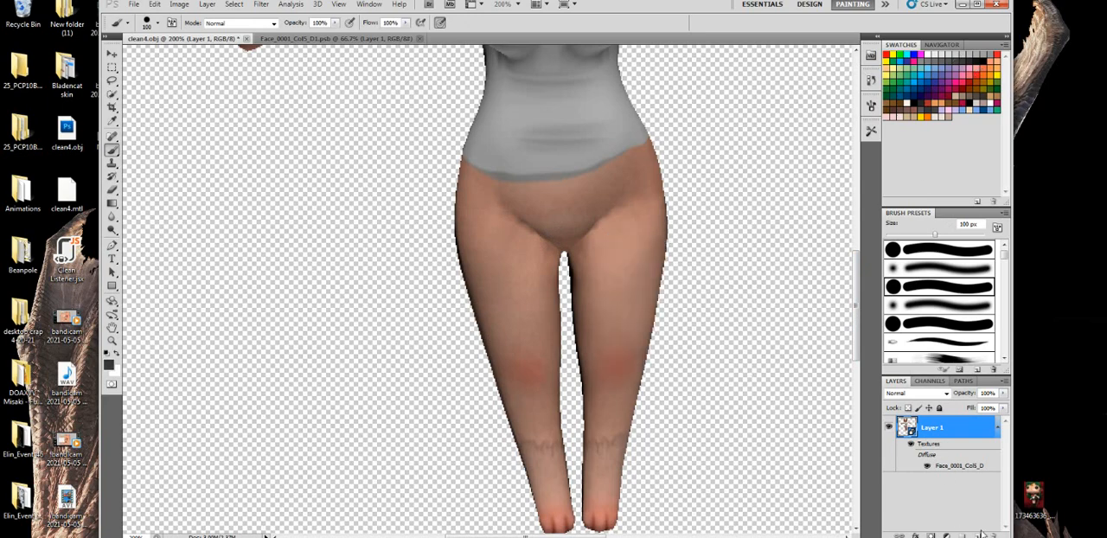
- Add a new layer to the model document and one to its diffuse texture, and close the texture with saving
left_click(980, 535)
double_click(951, 489)
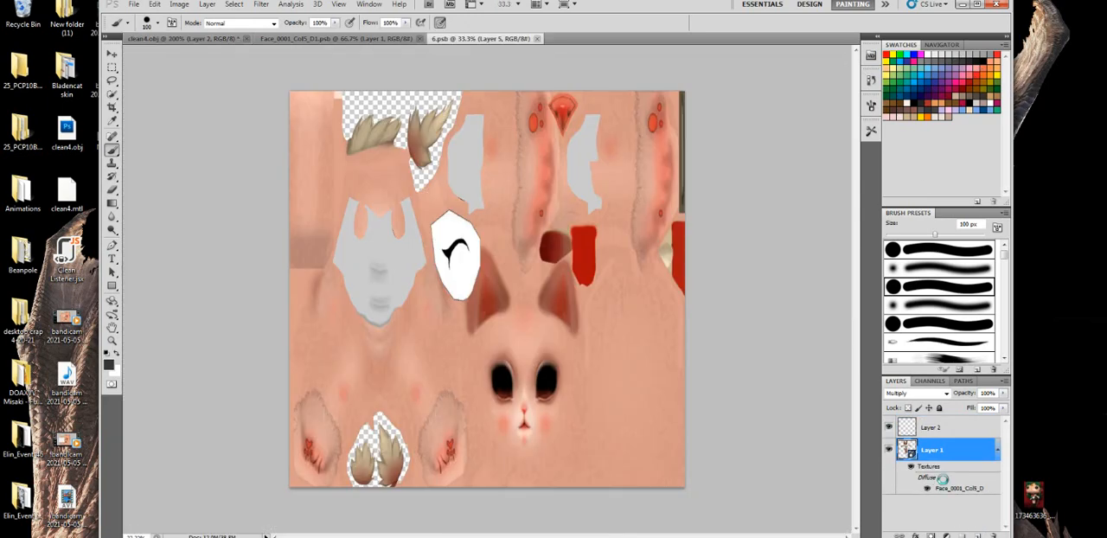
left_click(980, 535)
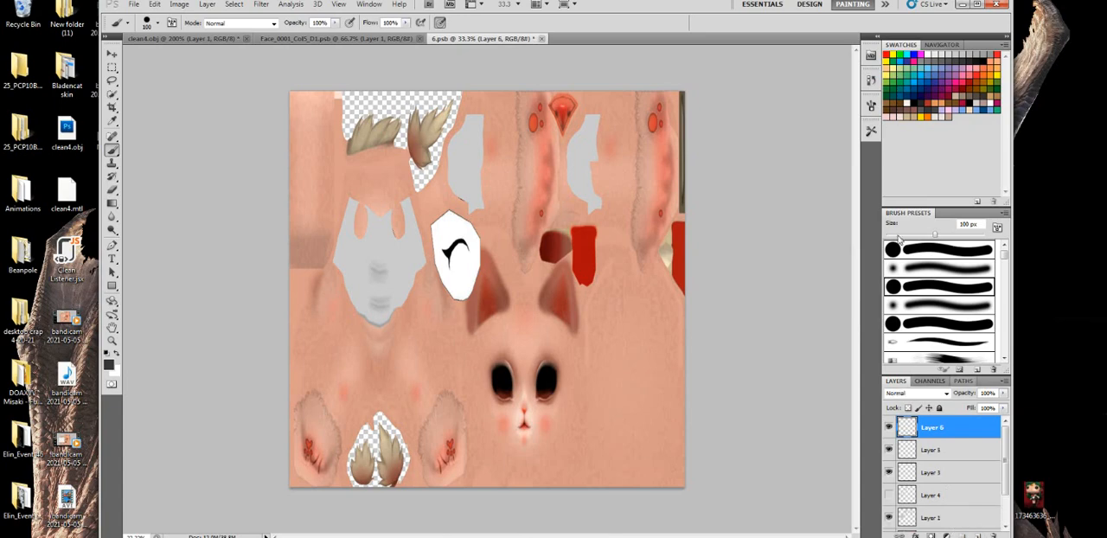
left_click(541, 39)
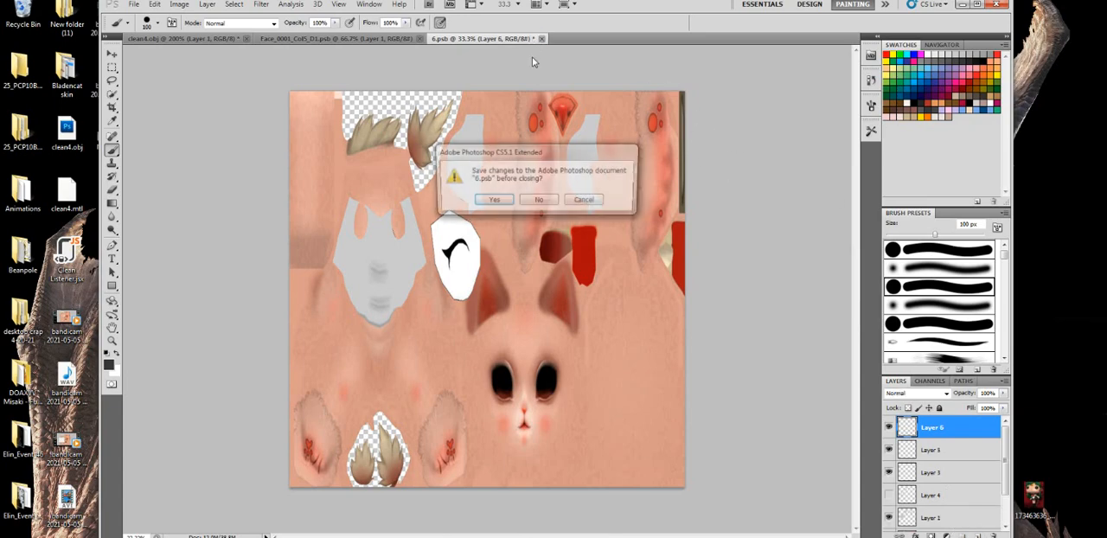
left_click(487, 205)
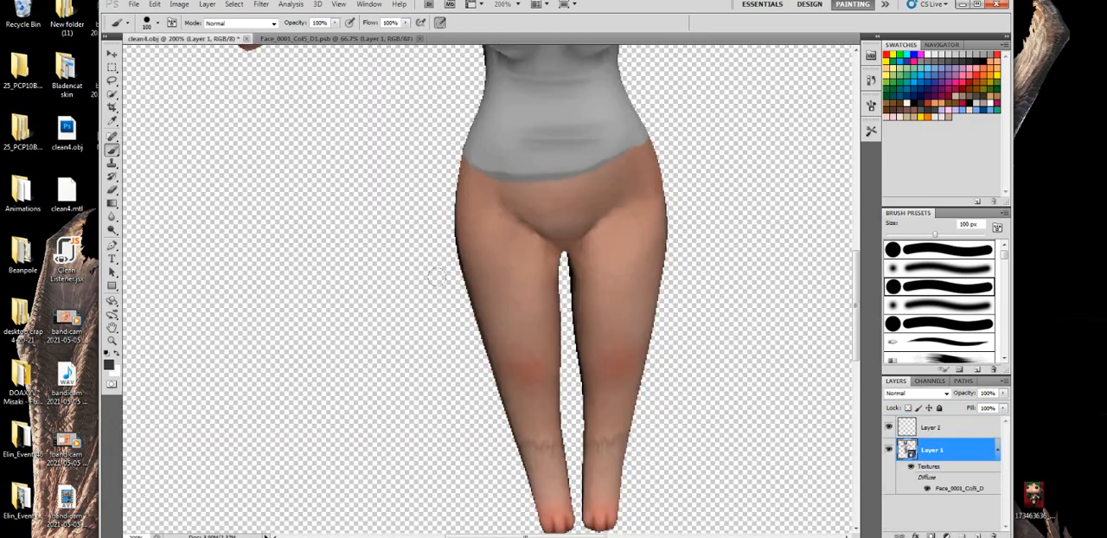
- Paint dark grey knee-length pants over the front of the hips and thighs with the hard round Brush at 39 px
right_click(521, 202)
left_click_drag(635, 273, 620, 273)
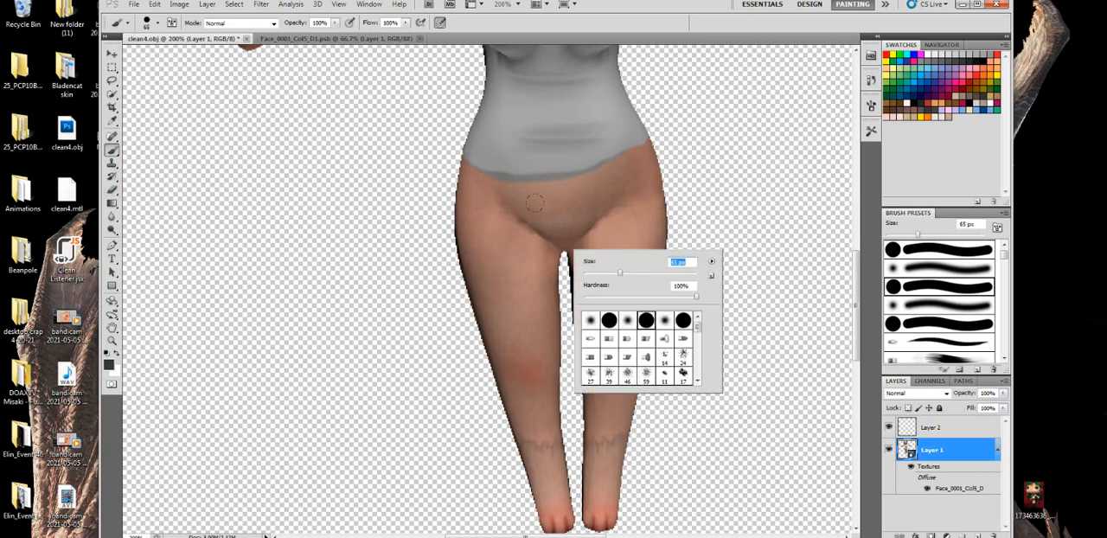
mouse_move(494, 242)
left_mouse_down()
mouse_move(514, 277)
mouse_move(641, 259)
mouse_move(615, 295)
mouse_move(453, 308)
mouse_move(453, 321)
mouse_move(519, 363)
mouse_move(605, 380)
mouse_move(528, 396)
mouse_move(612, 400)
left_mouse_up()
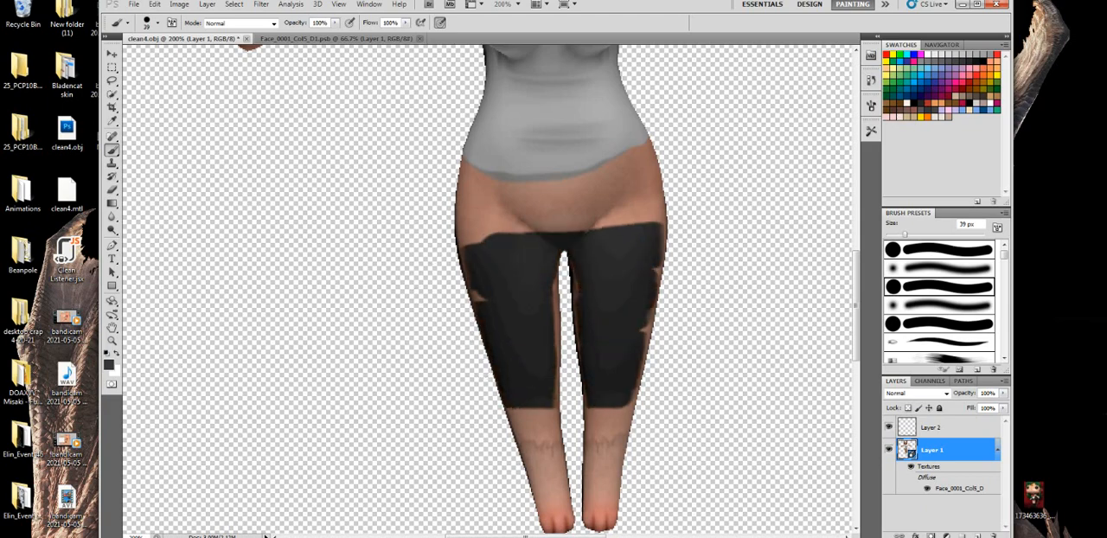
mouse_move(648, 329)
left_mouse_down()
mouse_move(642, 140)
mouse_move(597, 173)
mouse_move(502, 177)
mouse_move(431, 152)
mouse_move(455, 276)
mouse_move(500, 220)
mouse_move(630, 190)
left_mouse_up()
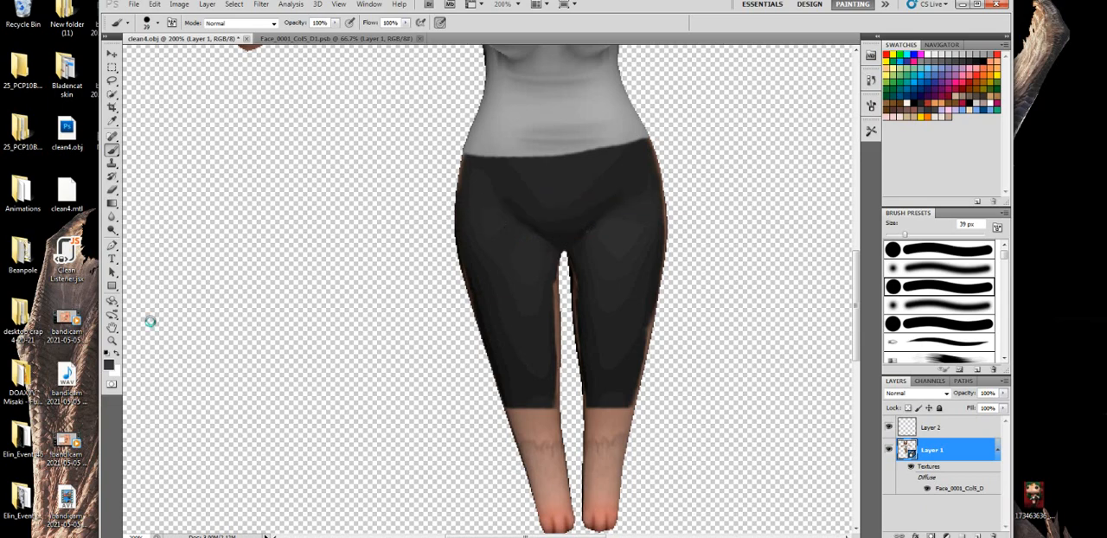
- Paint the dark grey pants over the outer right side of the model from waist to knee
left_click(112, 300)
left_click_drag(557, 306, 1065, 216)
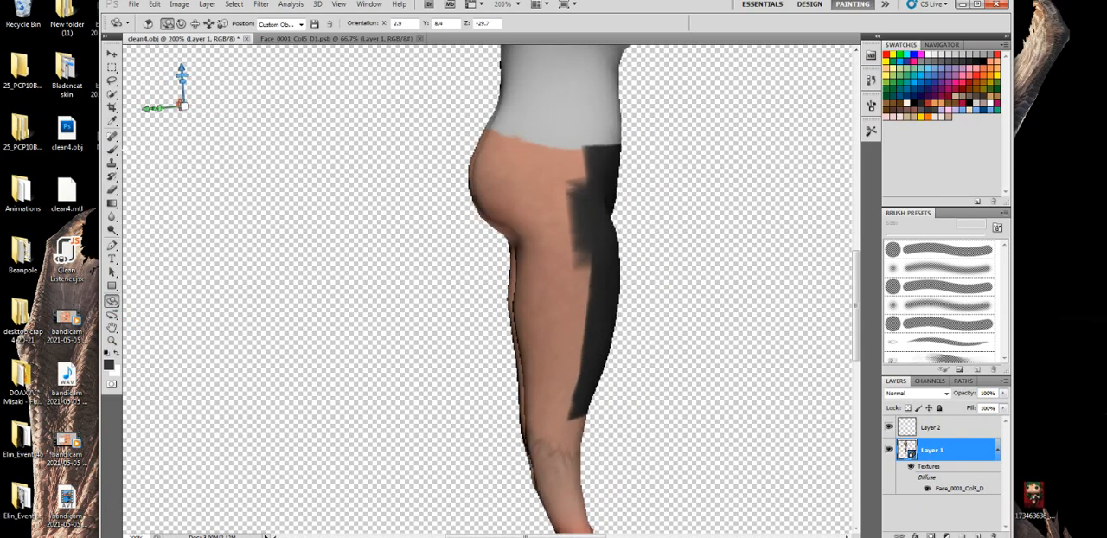
key("b")
mouse_move(576, 130)
left_mouse_down()
mouse_move(433, 136)
mouse_move(447, 125)
mouse_move(415, 153)
mouse_move(436, 190)
mouse_move(441, 177)
mouse_move(504, 359)
mouse_move(577, 372)
left_mouse_up()
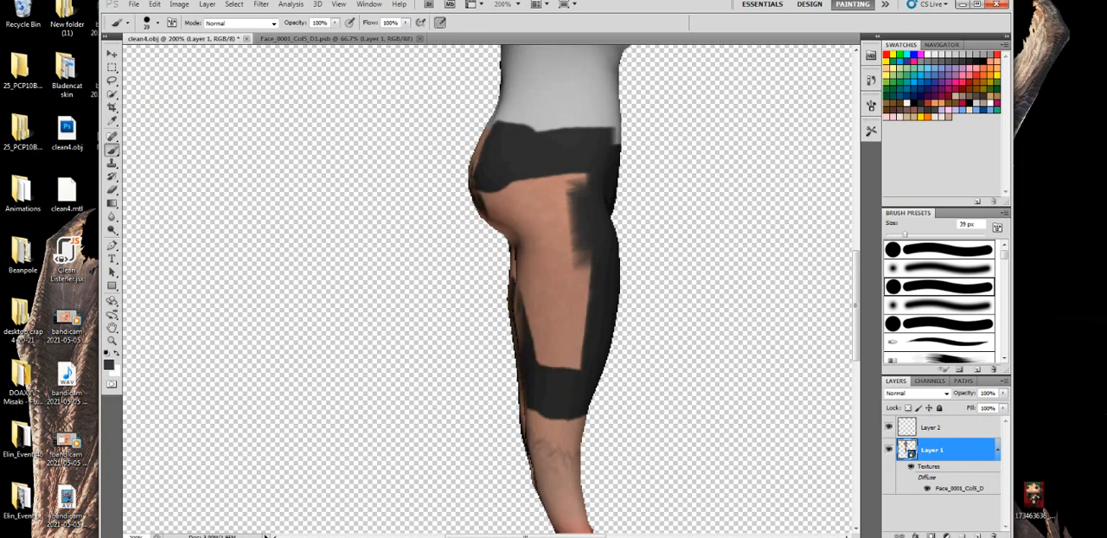
mouse_move(537, 407)
left_mouse_down()
mouse_move(553, 319)
mouse_move(584, 322)
mouse_move(553, 249)
mouse_move(563, 207)
mouse_move(519, 181)
mouse_move(581, 180)
left_mouse_up()
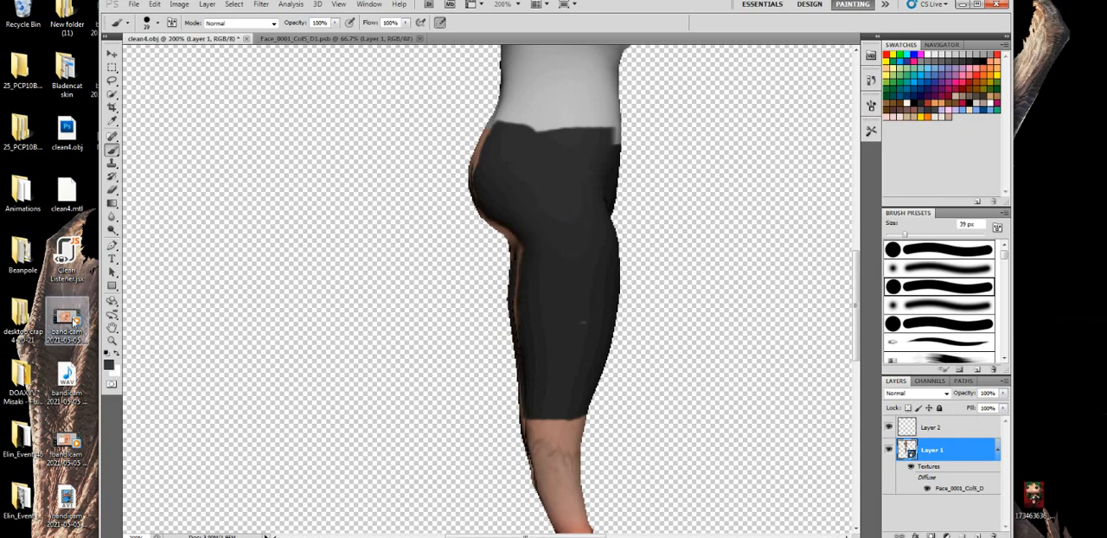
- Paint the dark grey pants over the buttocks and the backs of both thighs
left_click(113, 301)
left_click_drag(465, 224, 900, 207)
left_click(113, 150)
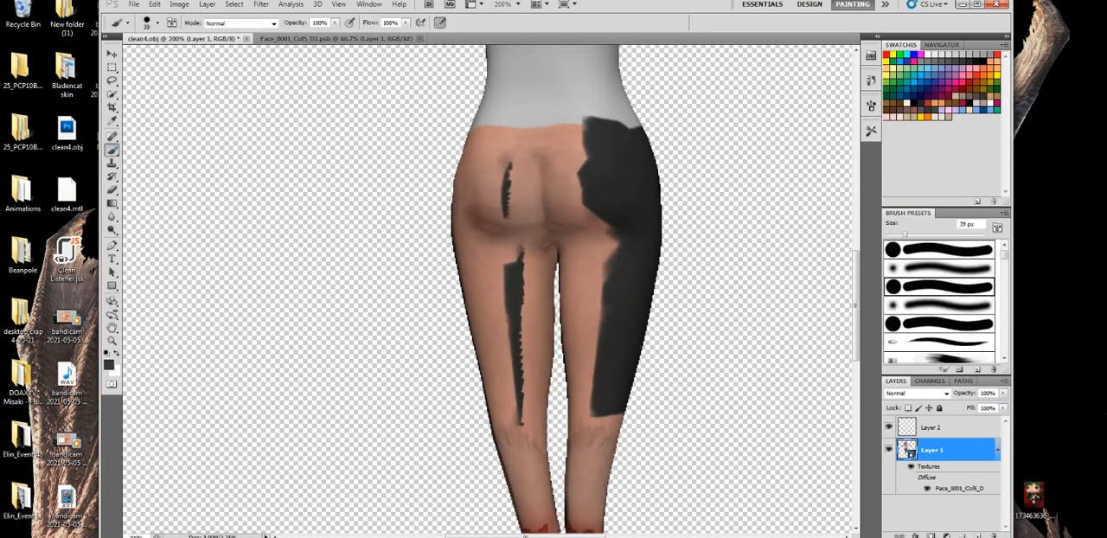
mouse_move(584, 377)
left_mouse_down()
mouse_move(461, 378)
mouse_move(660, 379)
mouse_move(576, 350)
mouse_move(498, 344)
mouse_move(444, 313)
mouse_move(499, 303)
mouse_move(607, 238)
mouse_move(501, 235)
mouse_move(474, 196)
mouse_move(564, 159)
mouse_move(470, 149)
mouse_move(483, 126)
mouse_move(607, 119)
mouse_move(621, 125)
mouse_move(450, 128)
mouse_move(444, 208)
mouse_move(471, 357)
left_mouse_up()
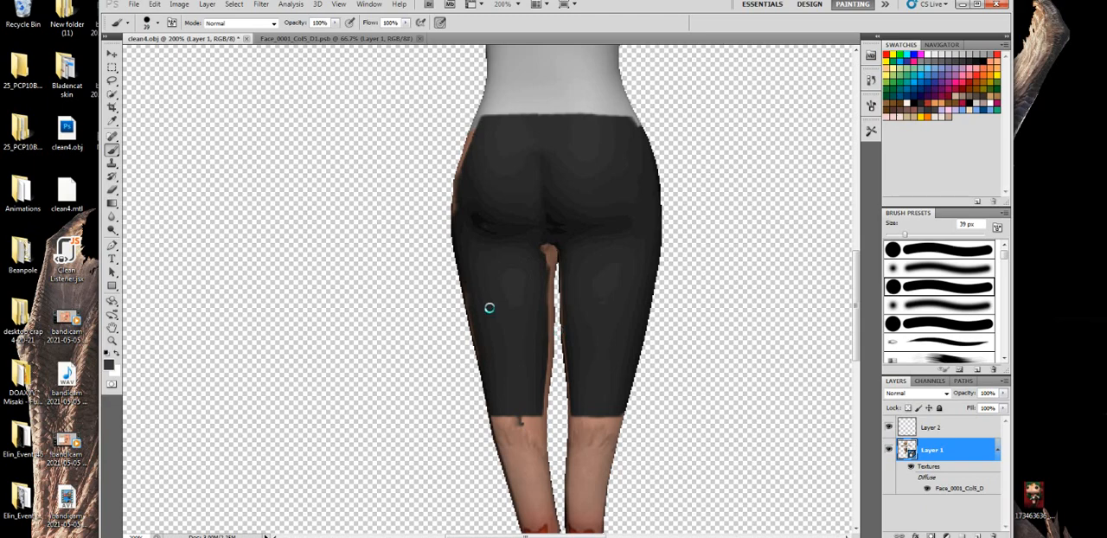
- Fill the bare strip on the model's outer left hip and thigh with dark grey down to the pants' hem
left_click(111, 300)
left_click_drag(480, 292, 1106, 328)
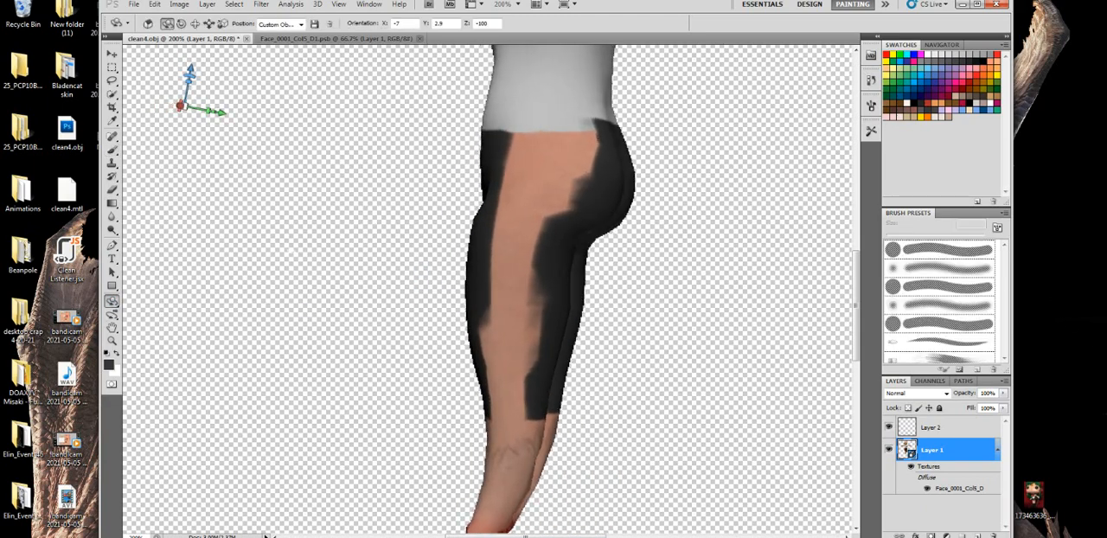
key("b")
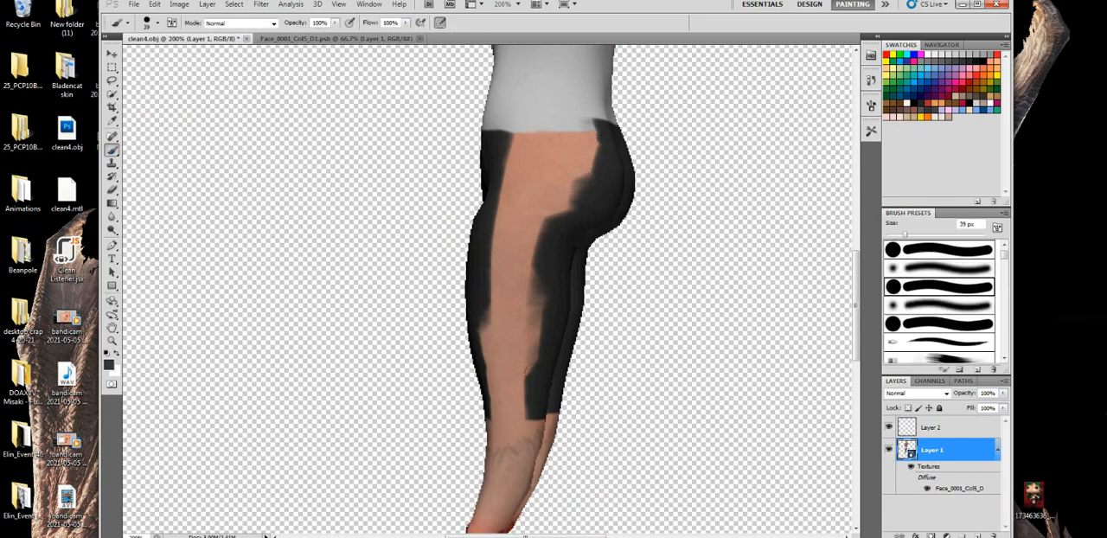
mouse_move(525, 370)
left_mouse_down()
mouse_move(497, 388)
mouse_move(515, 412)
left_mouse_up()
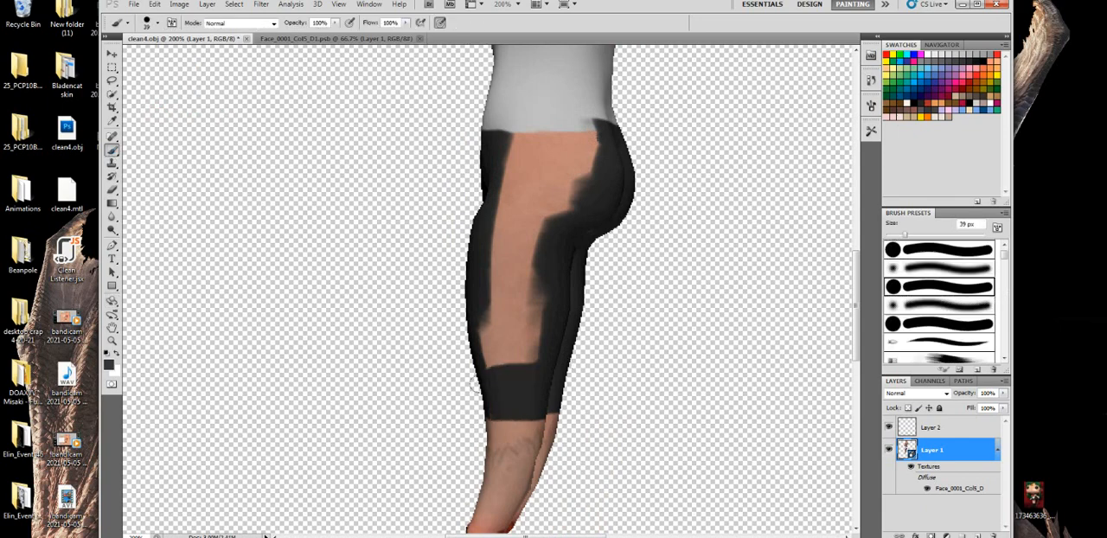
mouse_move(473, 384)
left_mouse_down()
mouse_move(488, 350)
mouse_move(499, 351)
mouse_move(478, 159)
mouse_move(497, 124)
mouse_move(583, 126)
mouse_move(520, 338)
mouse_move(521, 220)
mouse_move(553, 164)
left_mouse_up()
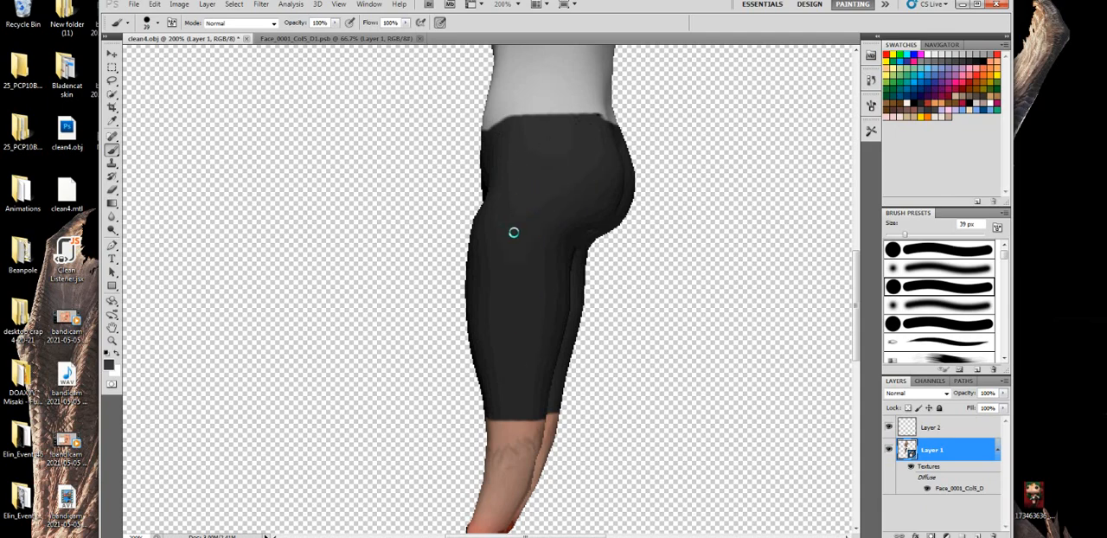
- Extend the dark grey paint along the front inner edge of the model's right thigh down to the hem
key("k")
left_click_drag(517, 295, 555, 222)
left_click(114, 149)
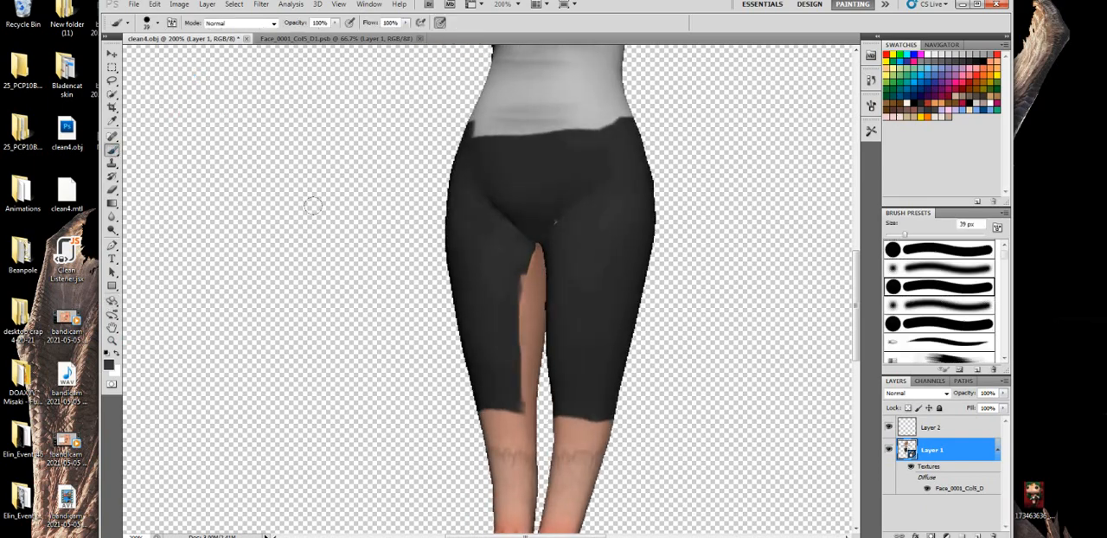
left_click_drag(530, 247, 525, 408)
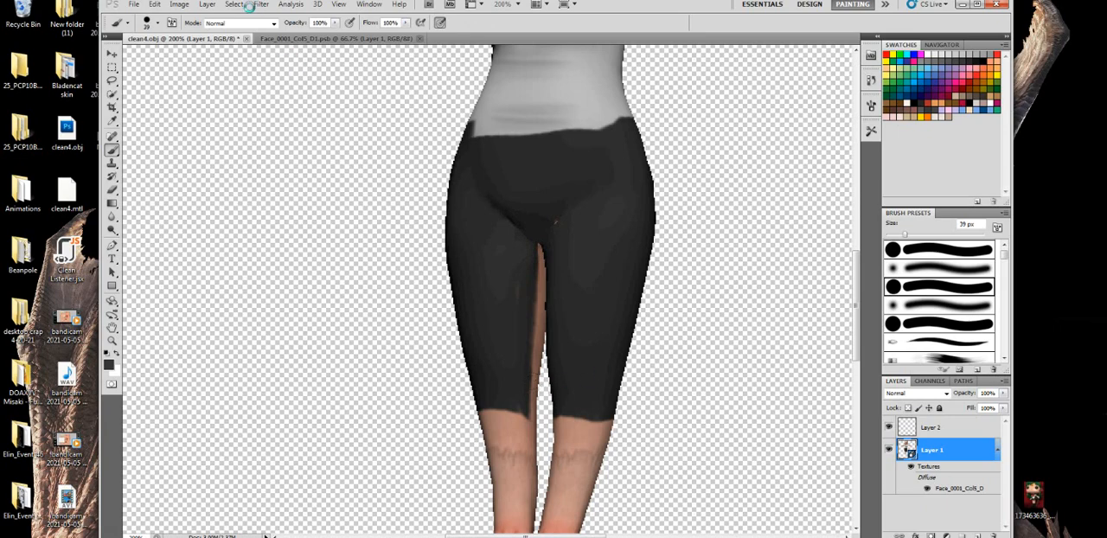
- Switch to the 3D workspace and enable Cross Section along the X-Axis to hide half of the model
left_click(885, 4)
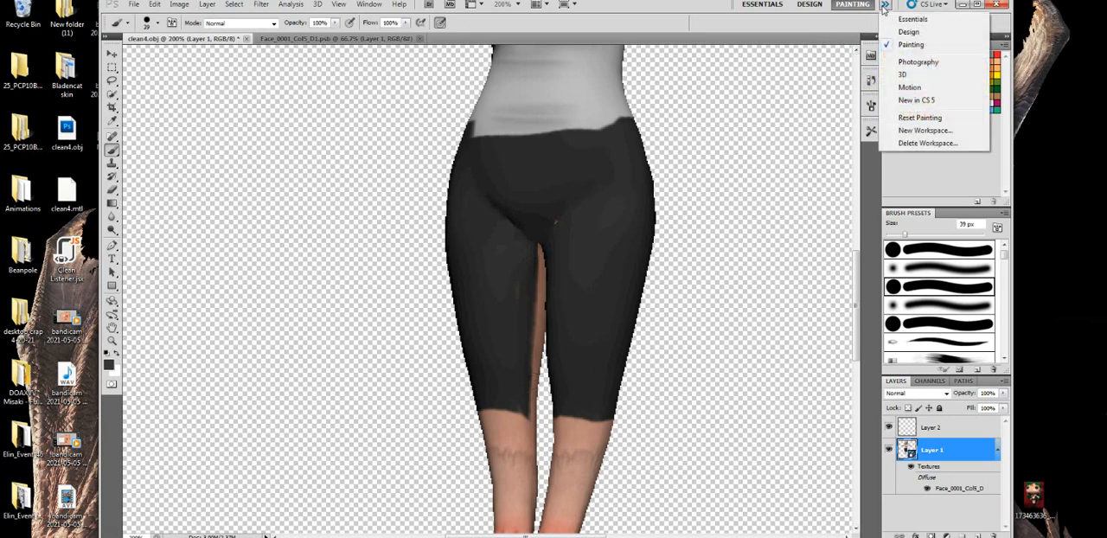
left_click(914, 75)
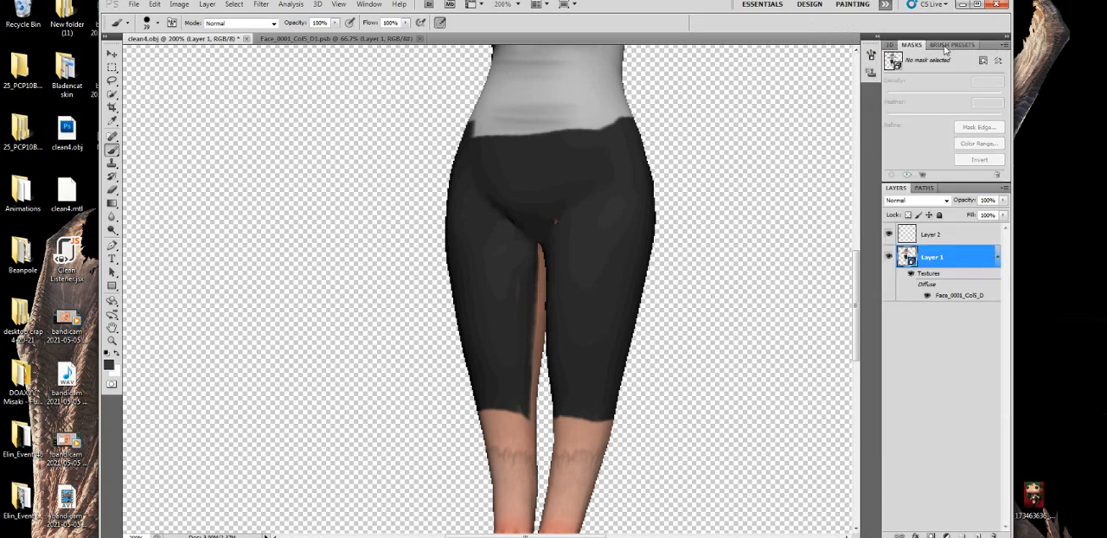
left_click(891, 44)
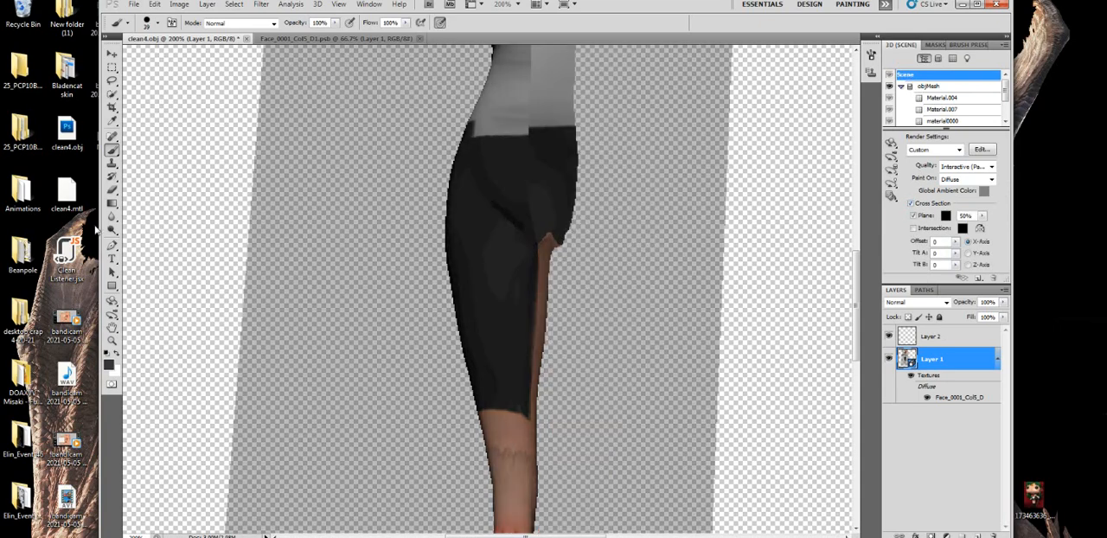
- Paint the exposed inner side of the model's right leg dark grey from the crotch to the pants' hem
left_click(112, 300)
mouse_move(507, 227)
left_mouse_down()
mouse_move(136, 228)
mouse_move(73, 208)
left_mouse_up()
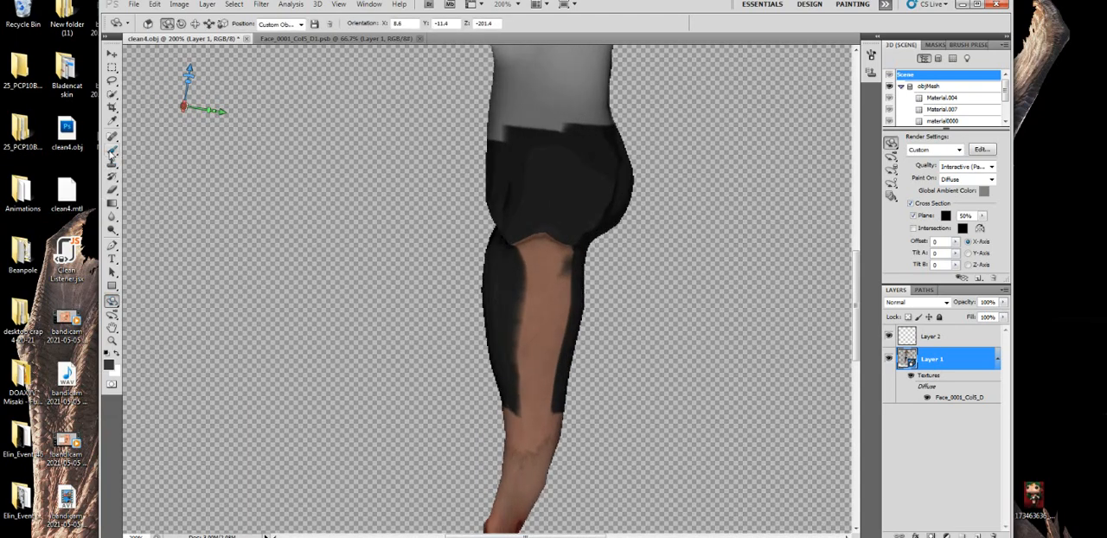
left_click(112, 150)
mouse_move(566, 313)
left_mouse_down()
mouse_move(560, 285)
mouse_move(513, 234)
mouse_move(544, 235)
left_mouse_up()
mouse_move(552, 270)
left_mouse_down()
mouse_move(545, 365)
mouse_move(511, 375)
mouse_move(545, 377)
mouse_move(505, 379)
mouse_move(520, 318)
mouse_move(519, 225)
left_mouse_up()
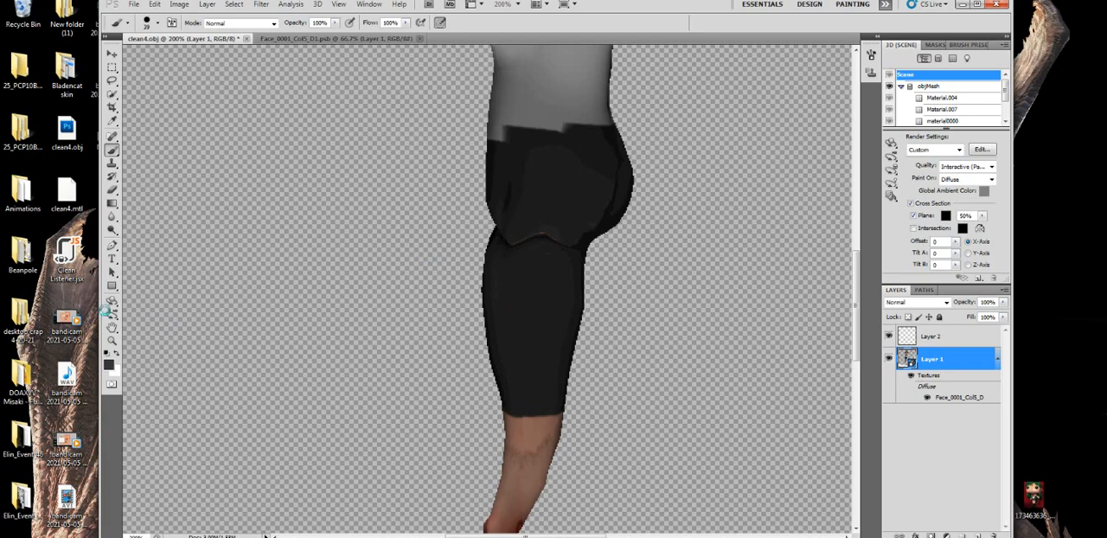
- Turn off the cross section and rotate the whole model to a front view
left_click(113, 304)
left_click_drag(550, 268, 1045, 237)
mouse_move(615, 277)
left_mouse_down()
mouse_move(635, 280)
mouse_move(610, 295)
left_mouse_up()
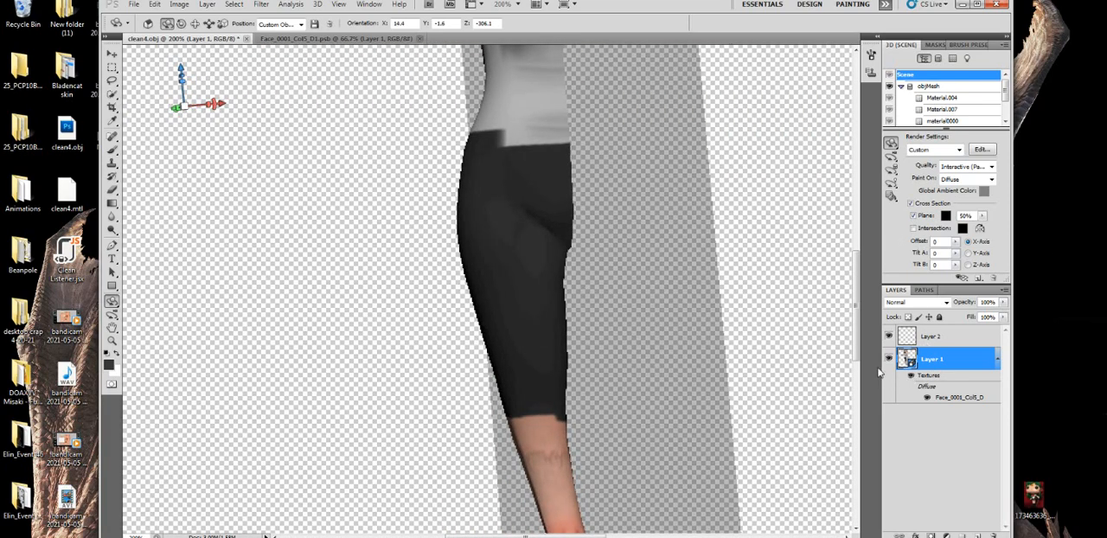
left_click(912, 205)
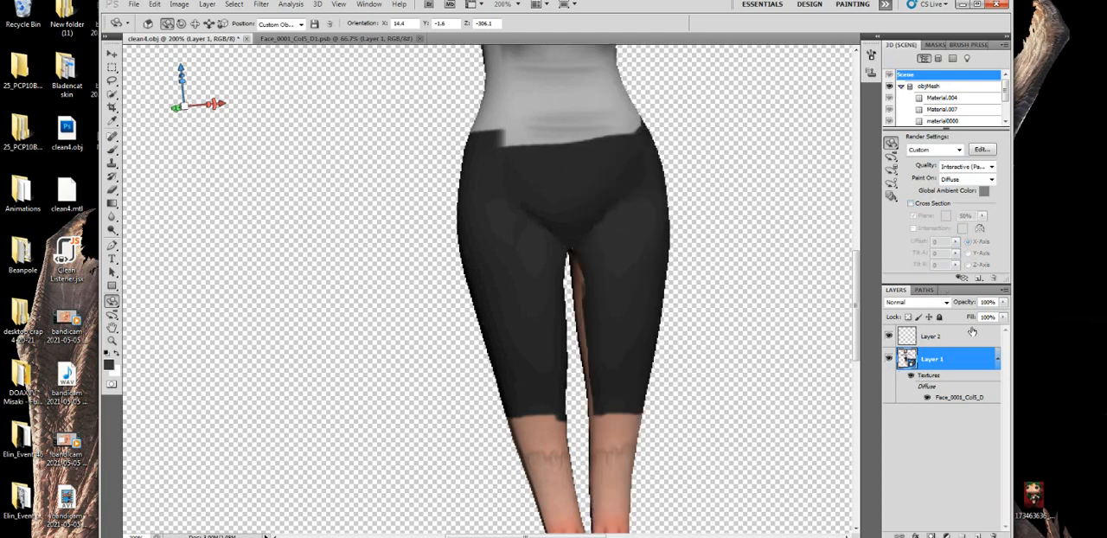
left_click_drag(595, 330, 502, 328)
- Open the diffuse texture Face_0001_Col5_D and paint the gap in the pants' crotch and inner-leg area dark grey on Layer 6
double_click(957, 402)
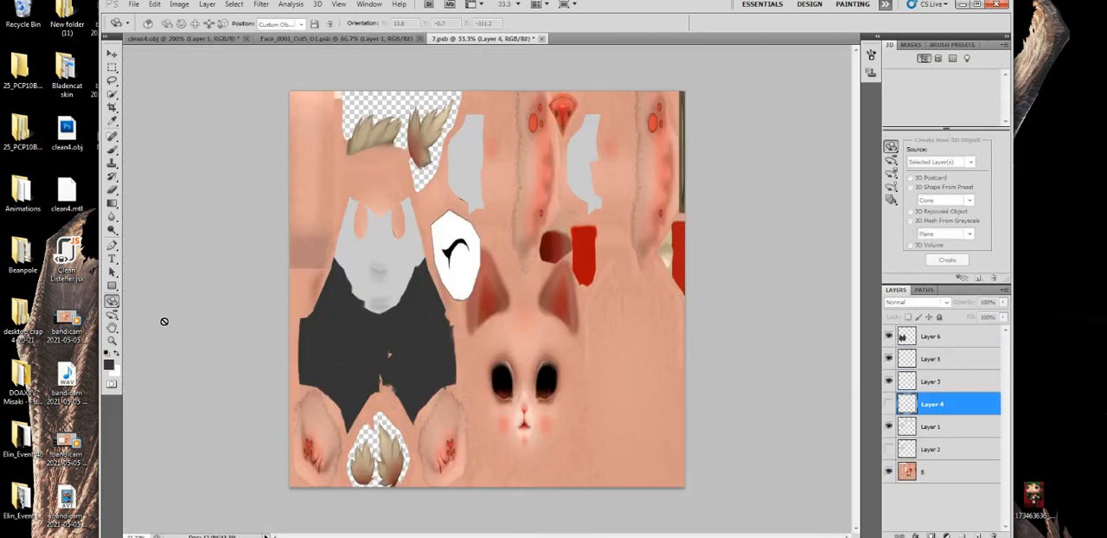
left_click(112, 150)
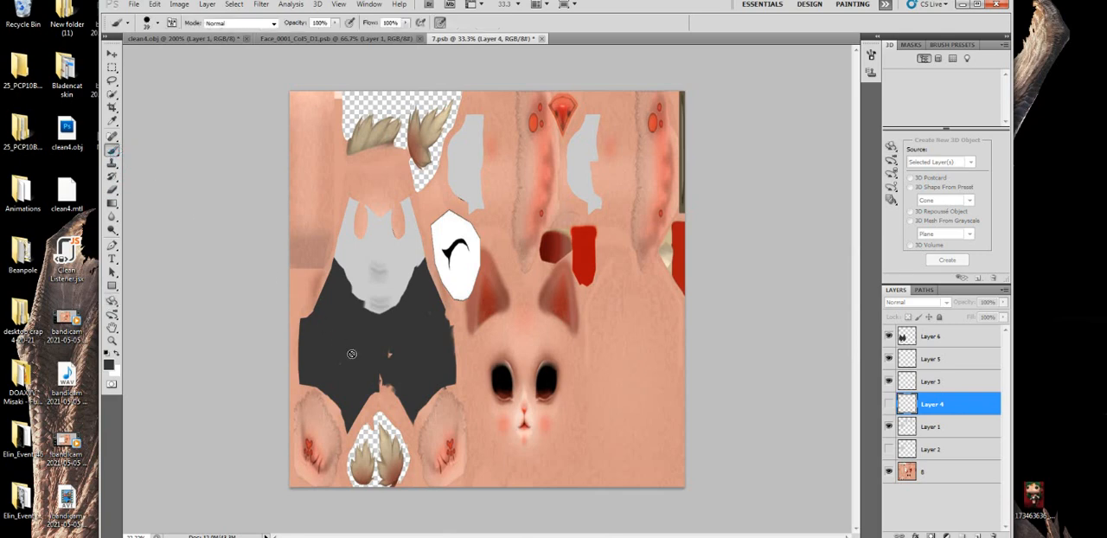
left_click(395, 377)
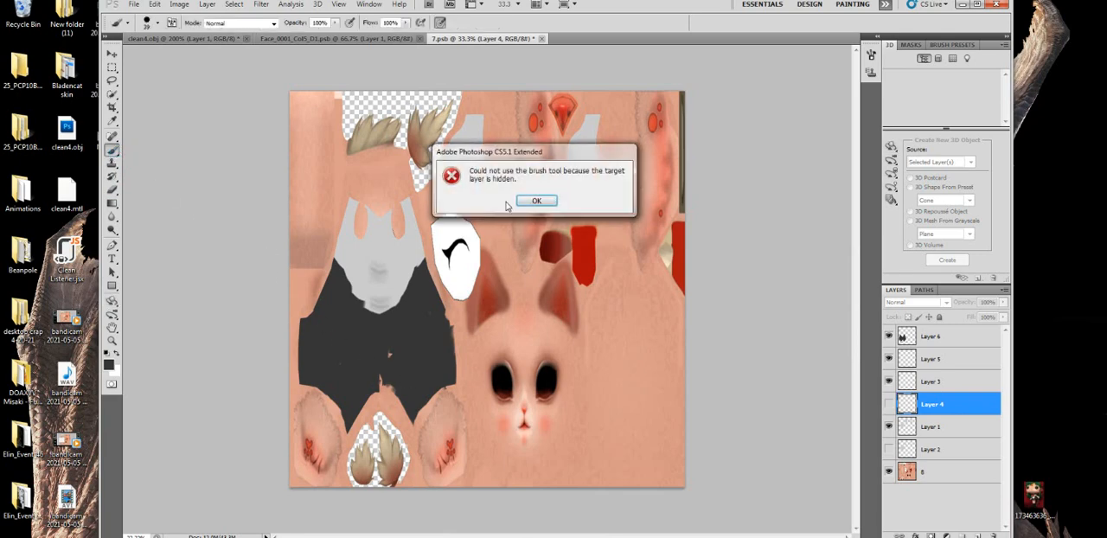
left_click(529, 208)
left_click(928, 341)
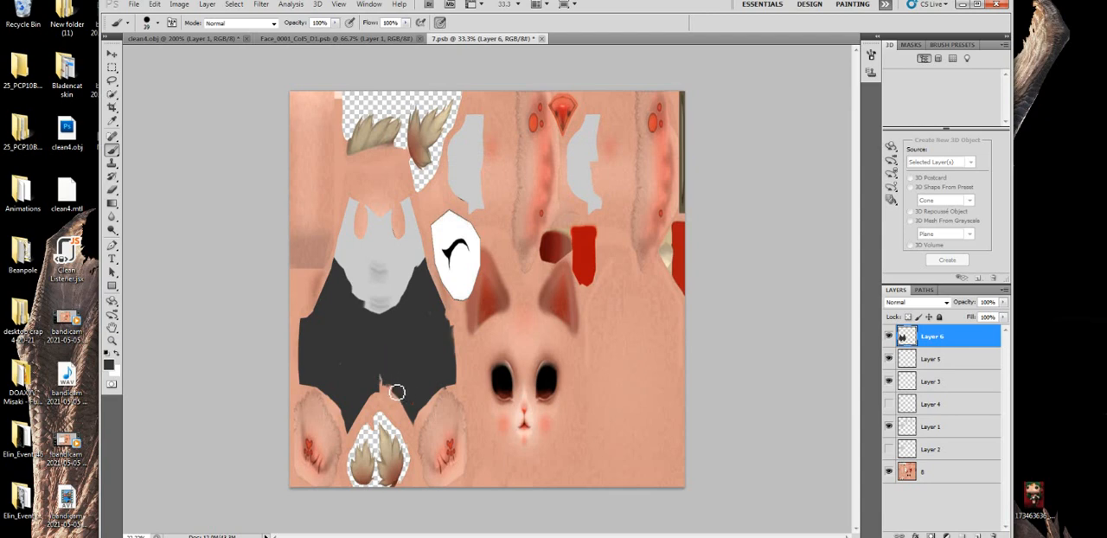
mouse_move(387, 392)
left_mouse_down()
mouse_move(416, 422)
mouse_move(404, 389)
mouse_move(403, 412)
mouse_move(391, 390)
left_mouse_up()
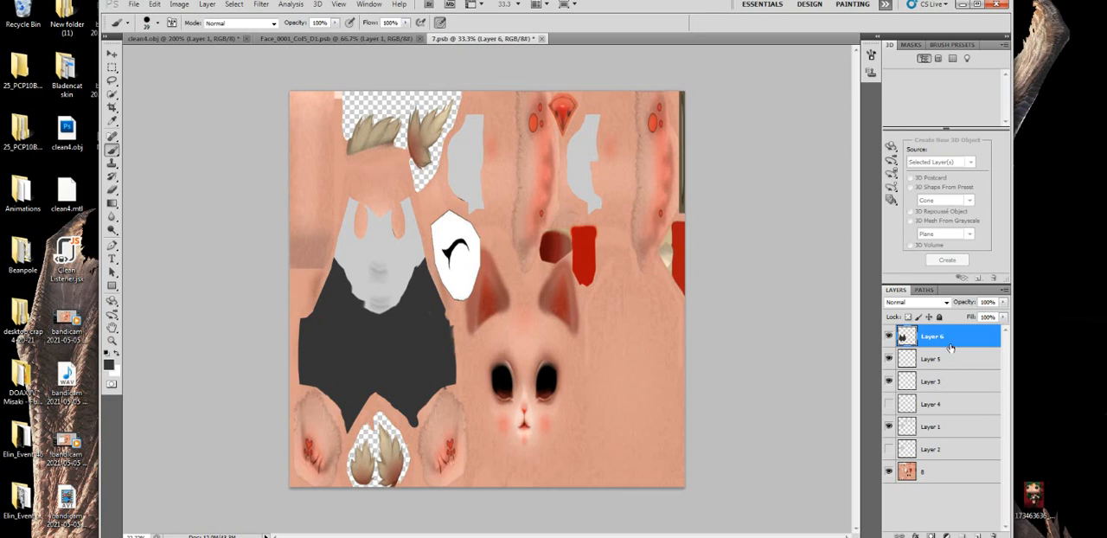
- Move Layer 6 below Layer 2, directly above the texture's base layer, and re-enable the cross section on the clean4.obj model
left_click_drag(944, 335, 946, 433)
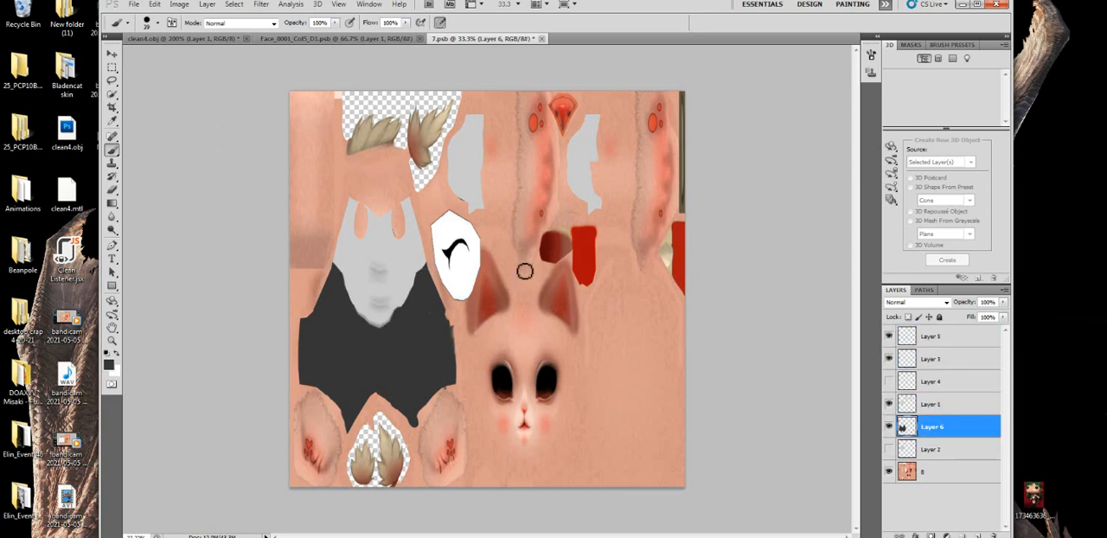
left_click_drag(925, 429, 927, 458)
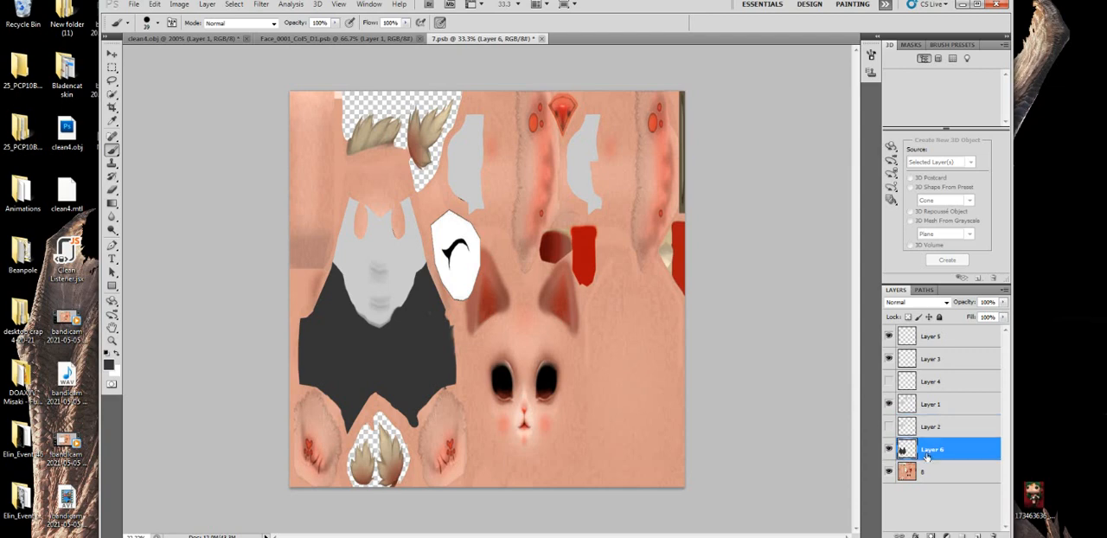
left_click(149, 39)
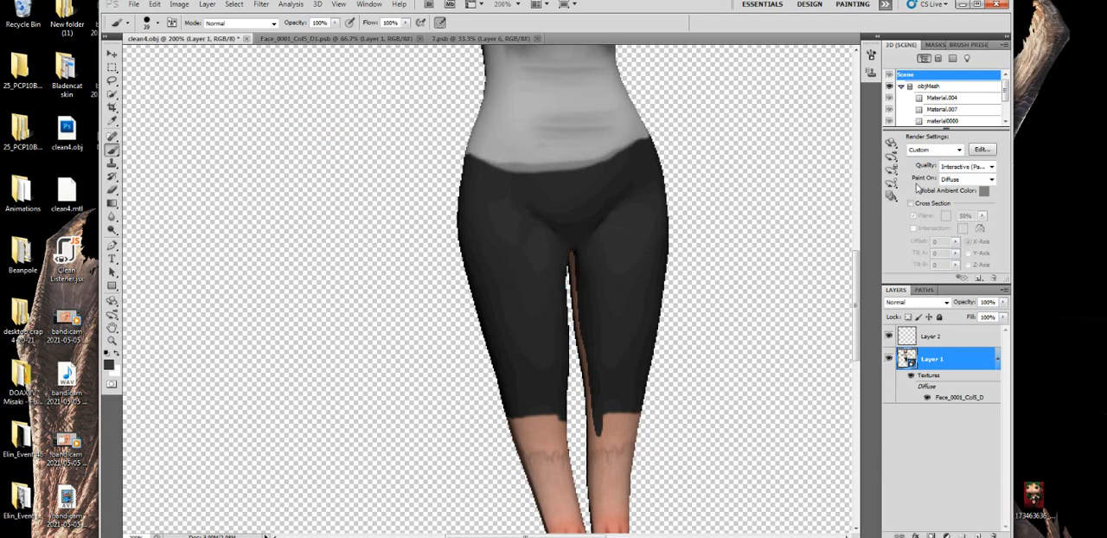
left_click(910, 203)
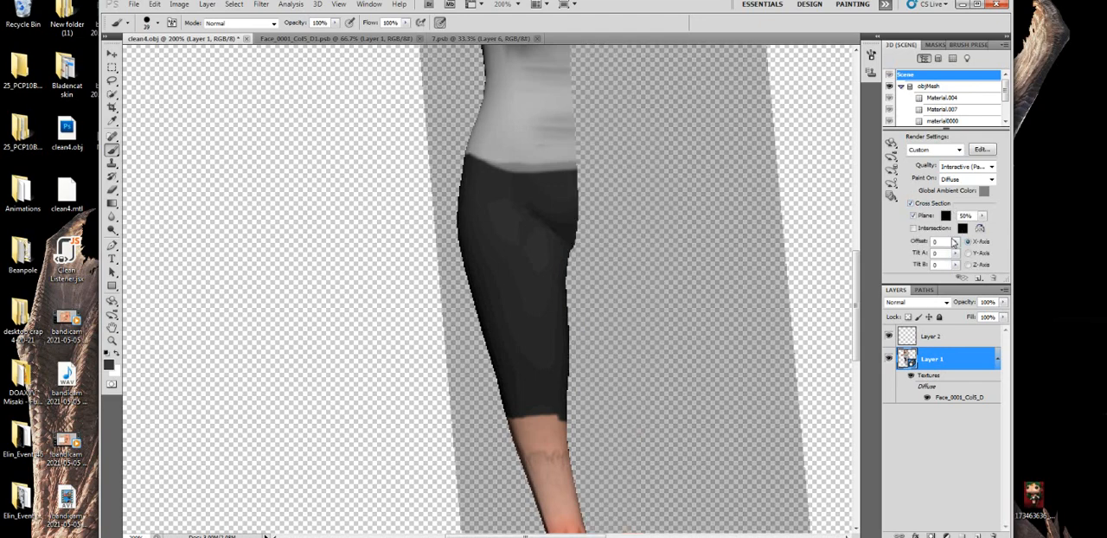
- Try tilting the X-Axis cross-section plane with Tilt A and Tilt B to isolate the model's left leg
left_click(955, 242)
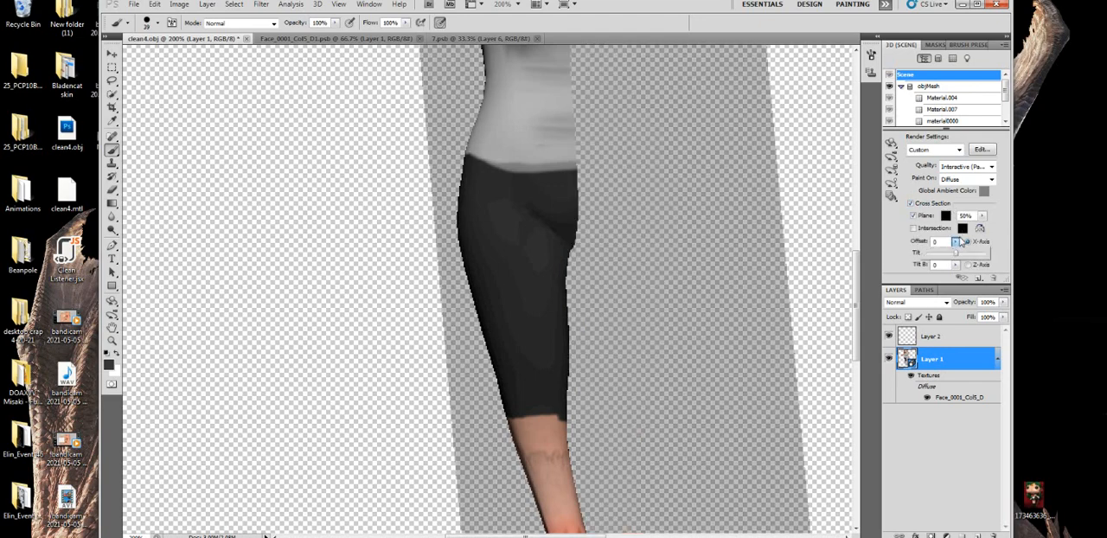
left_click(954, 243)
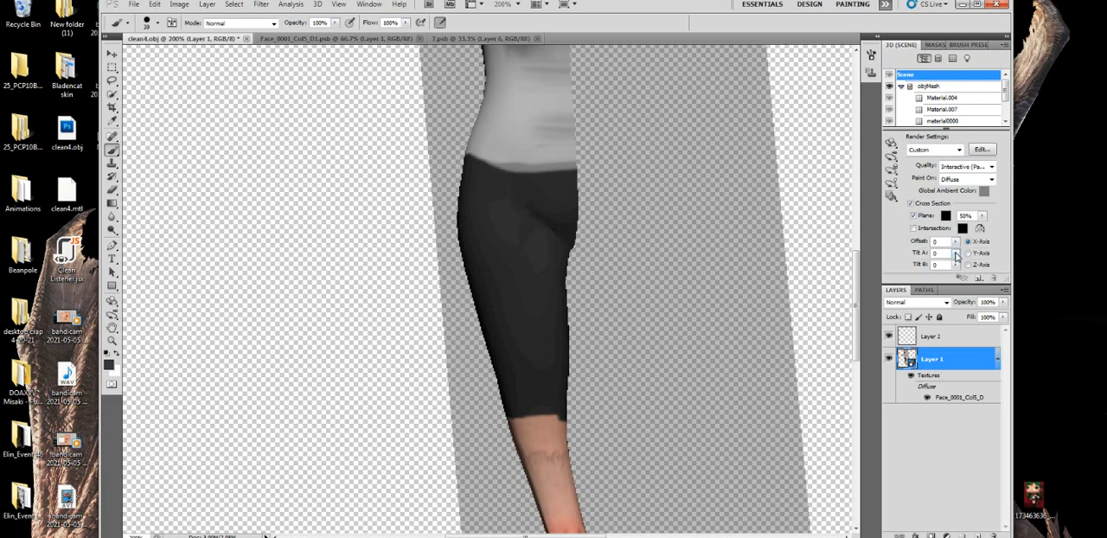
left_click(955, 254)
left_click(926, 257)
left_click(956, 254)
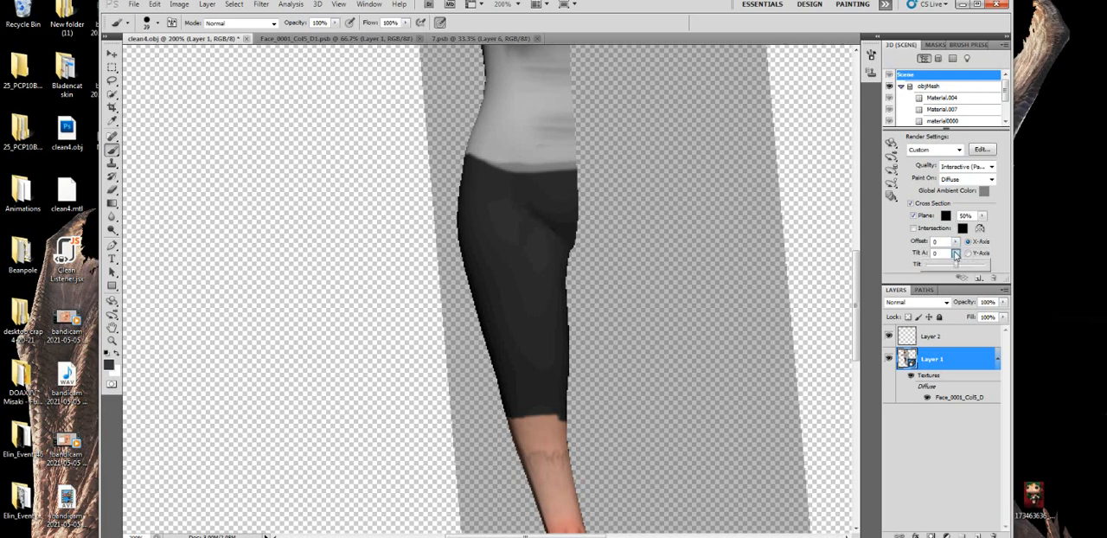
mouse_move(956, 272)
left_mouse_down()
mouse_move(1003, 268)
mouse_move(893, 269)
mouse_move(945, 264)
left_mouse_up()
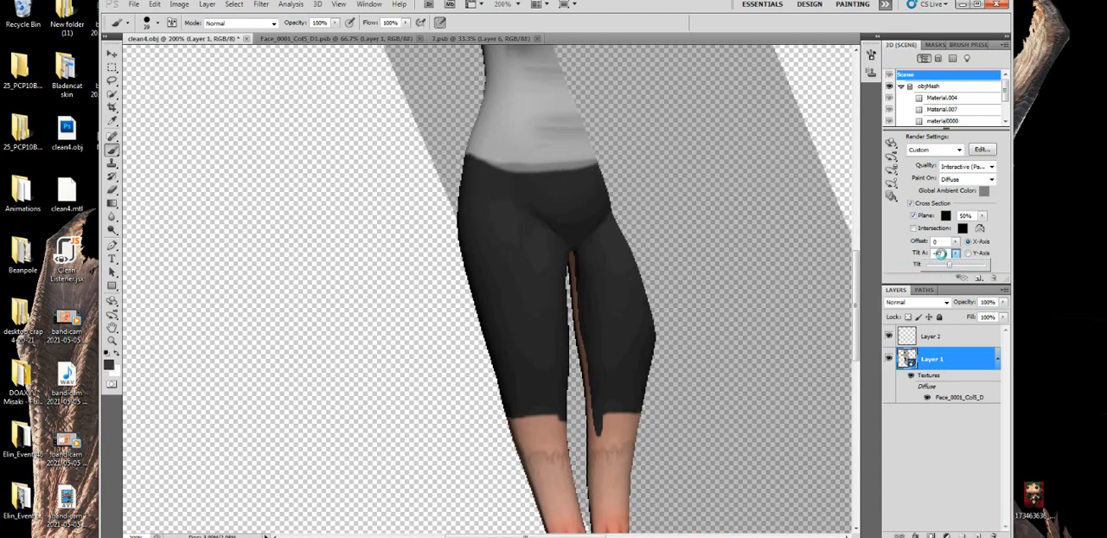
left_click(942, 253)
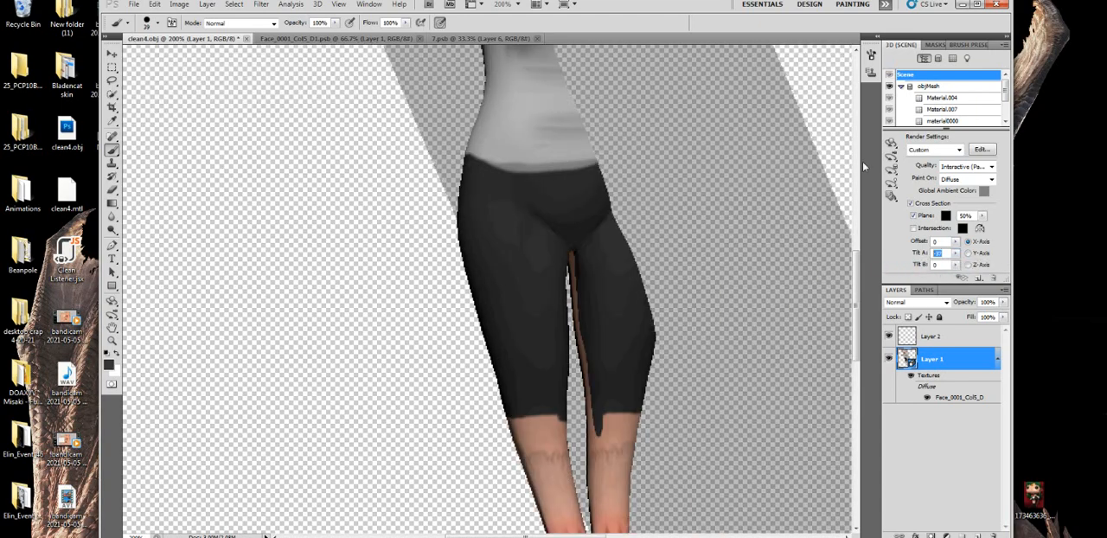
type("0")
left_click(957, 266)
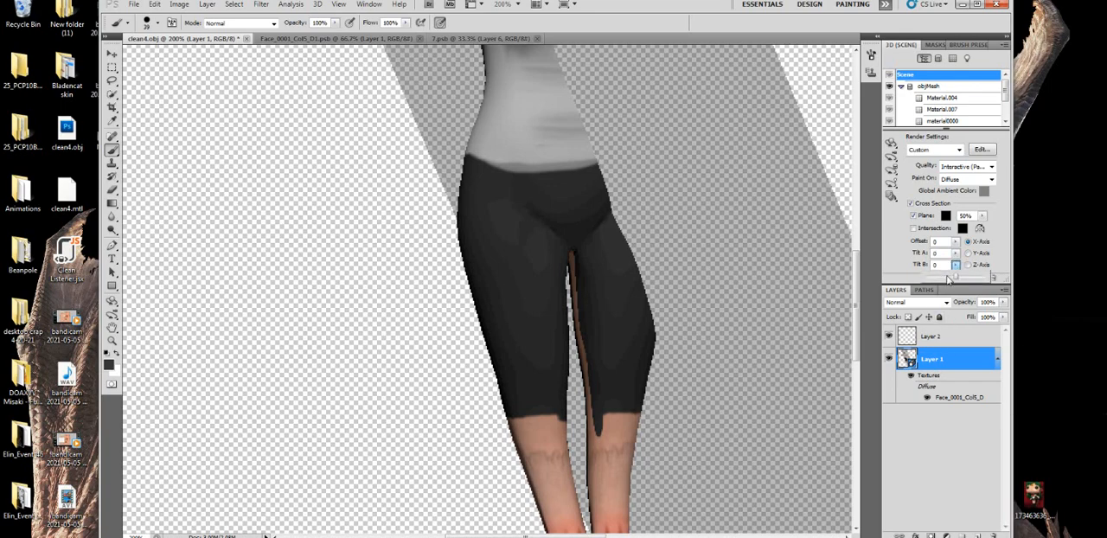
mouse_move(956, 278)
left_mouse_down()
mouse_move(1018, 279)
mouse_move(876, 287)
mouse_move(966, 288)
mouse_move(943, 271)
left_mouse_up()
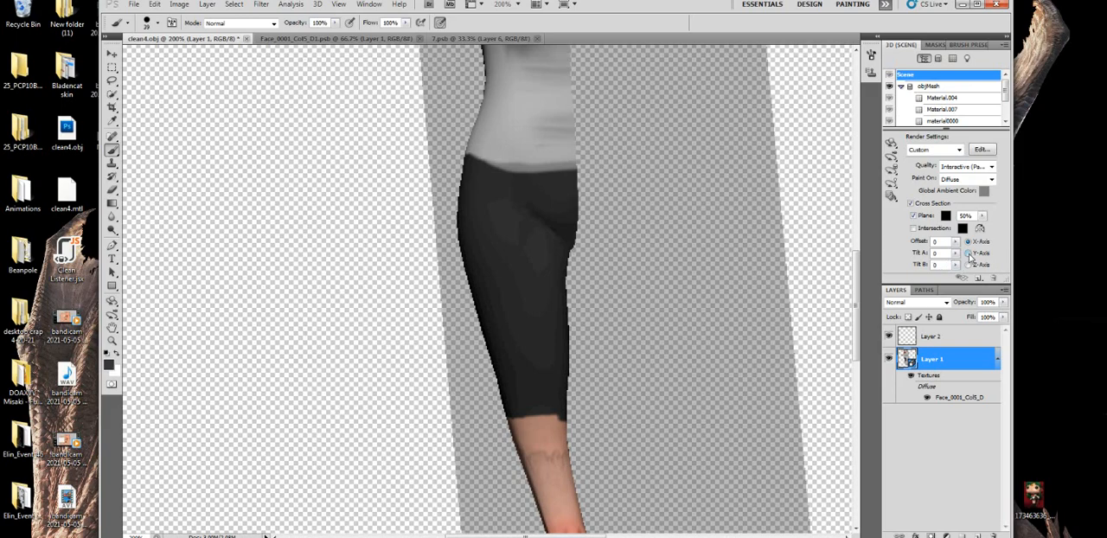
- Try slicing the model along the Y-Axis with different Tilt A values
left_click(968, 253)
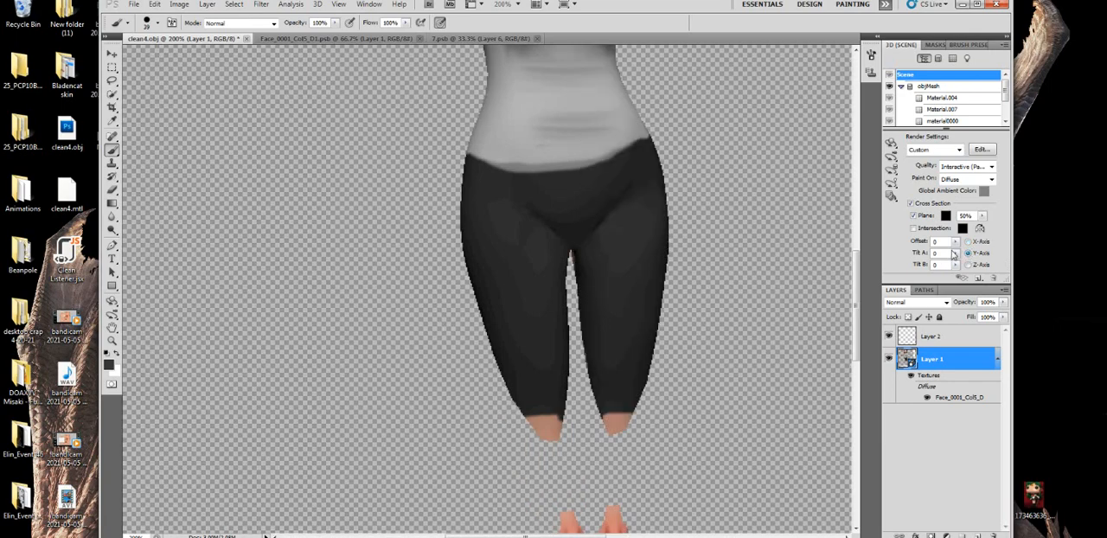
left_click(956, 253)
mouse_move(960, 270)
left_mouse_down()
mouse_move(976, 265)
mouse_move(962, 266)
left_mouse_up()
left_click(946, 256)
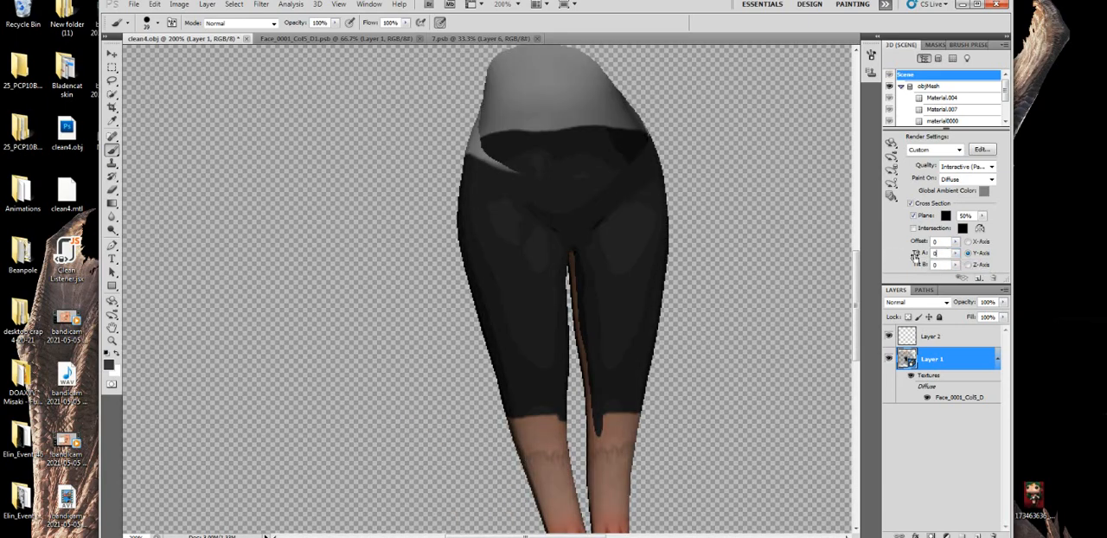
- Set the cross section to the Z-Axis with Tilt A 0 and Tilt B -91 to isolate the model's left leg
left_click(968, 264)
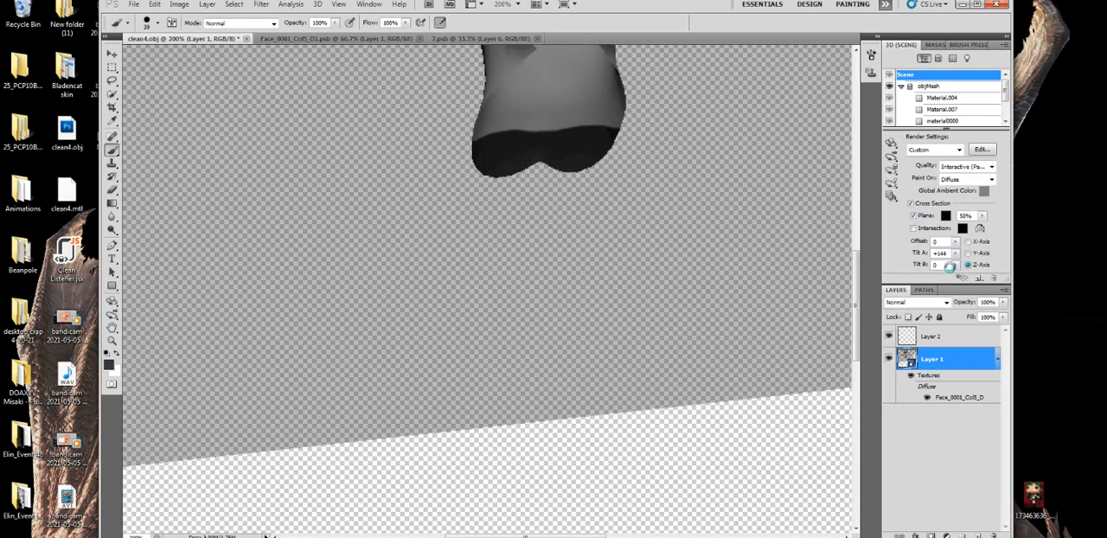
left_click(956, 269)
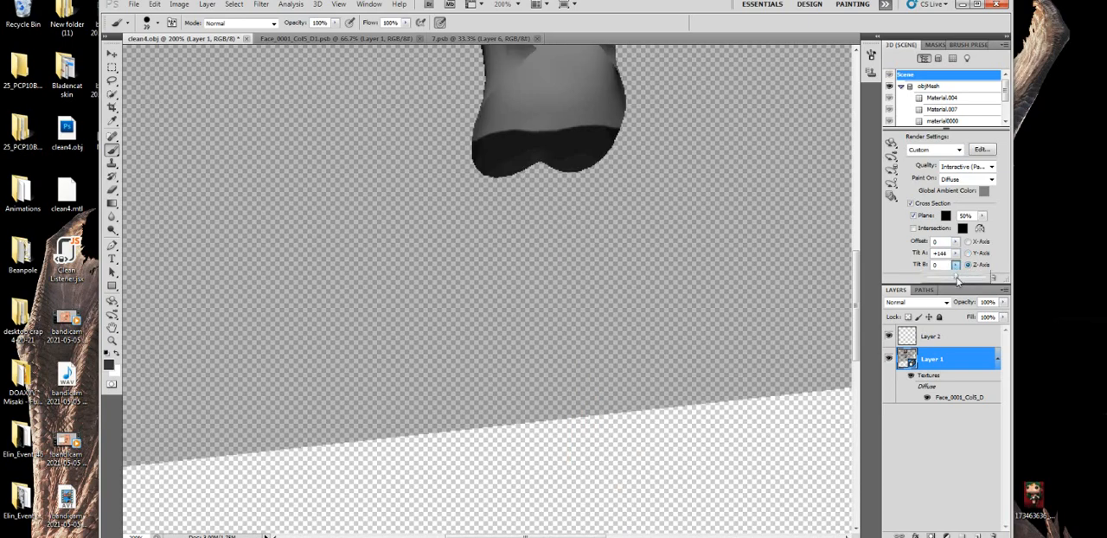
left_click_drag(957, 280, 970, 274)
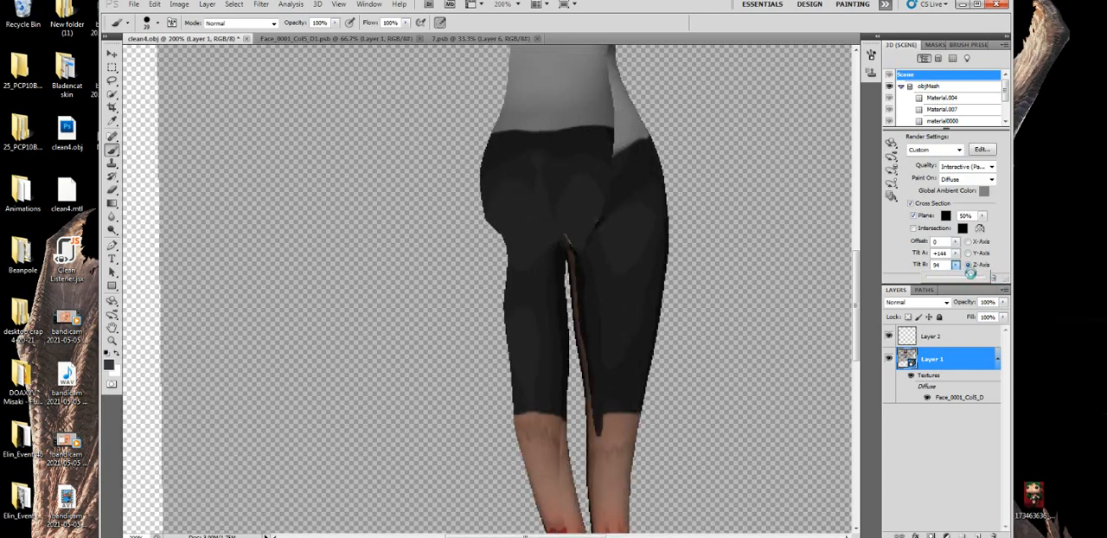
left_click(956, 253)
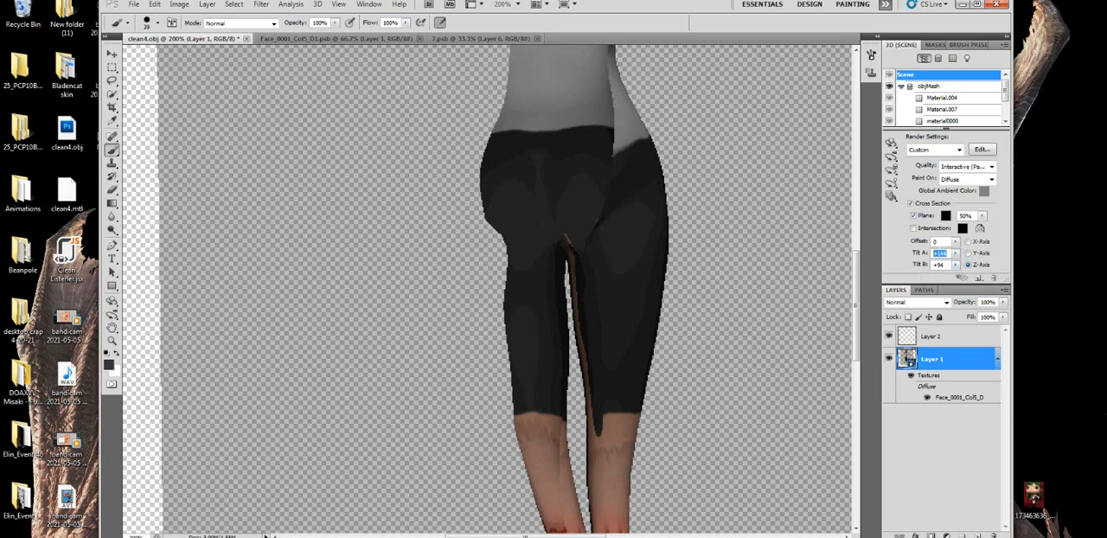
type("0")
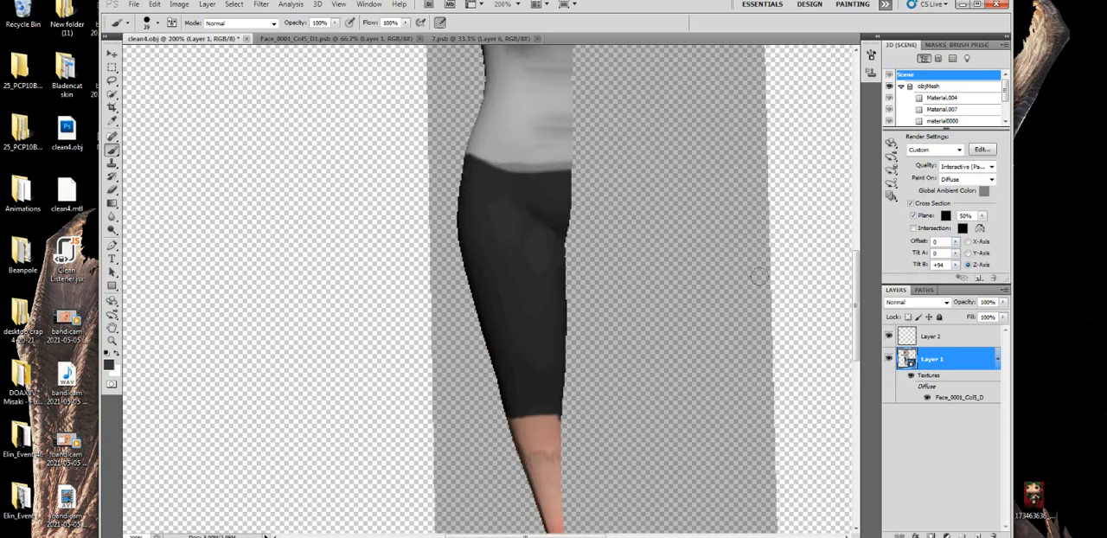
left_click(955, 266)
left_click_drag(956, 277, 925, 288)
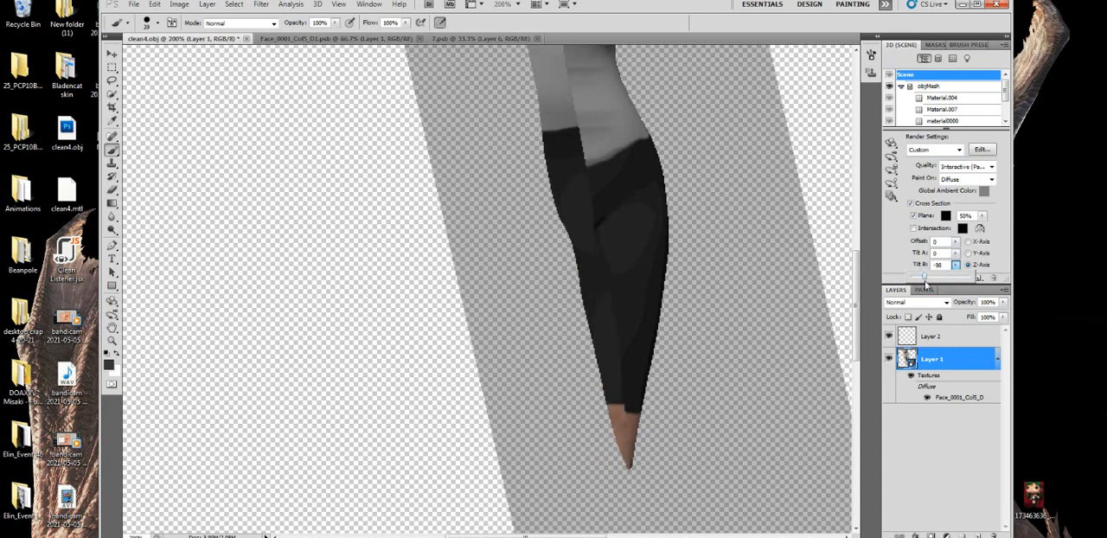
left_click_drag(924, 279, 923, 280)
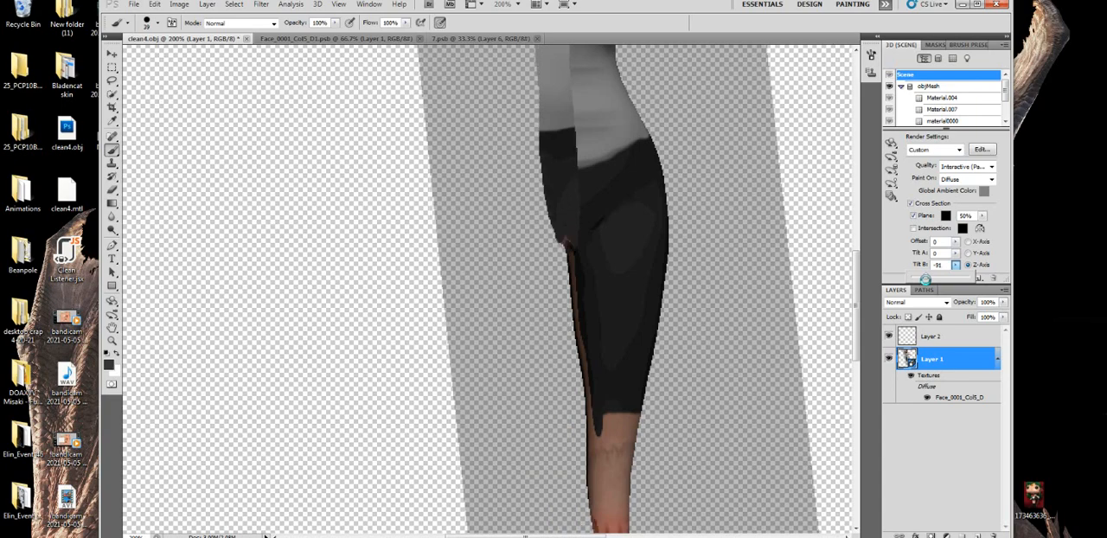
- Paint the bare inner side of the model's left leg dark grey from crotch to hem, and erase the overspill below the hem
left_click(111, 300)
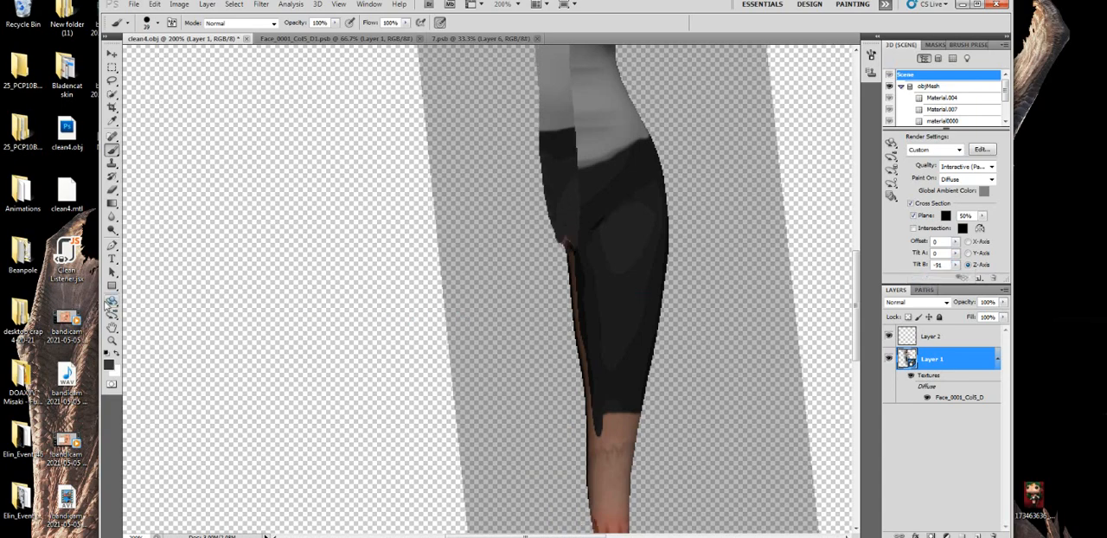
left_click_drag(457, 299, 732, 270)
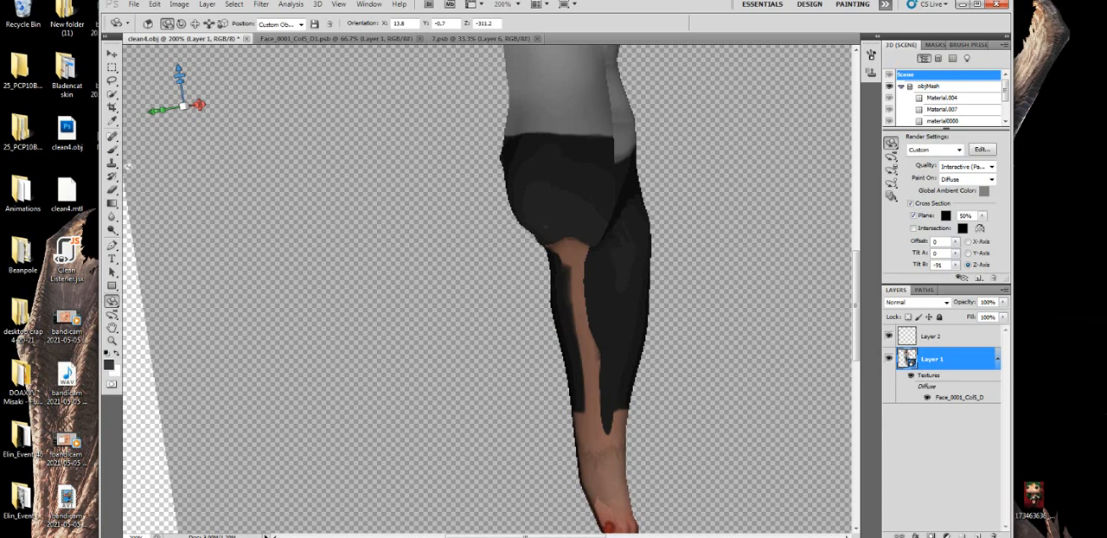
left_click(111, 151)
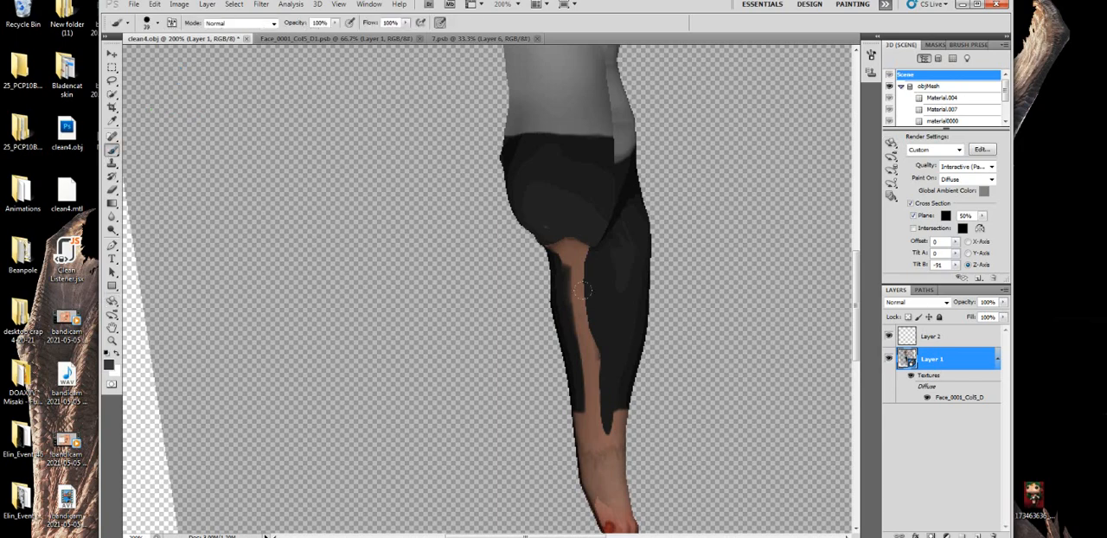
mouse_move(577, 295)
left_mouse_down()
mouse_move(594, 330)
mouse_move(572, 367)
mouse_move(603, 373)
left_mouse_up()
left_click_drag(575, 275, 563, 228)
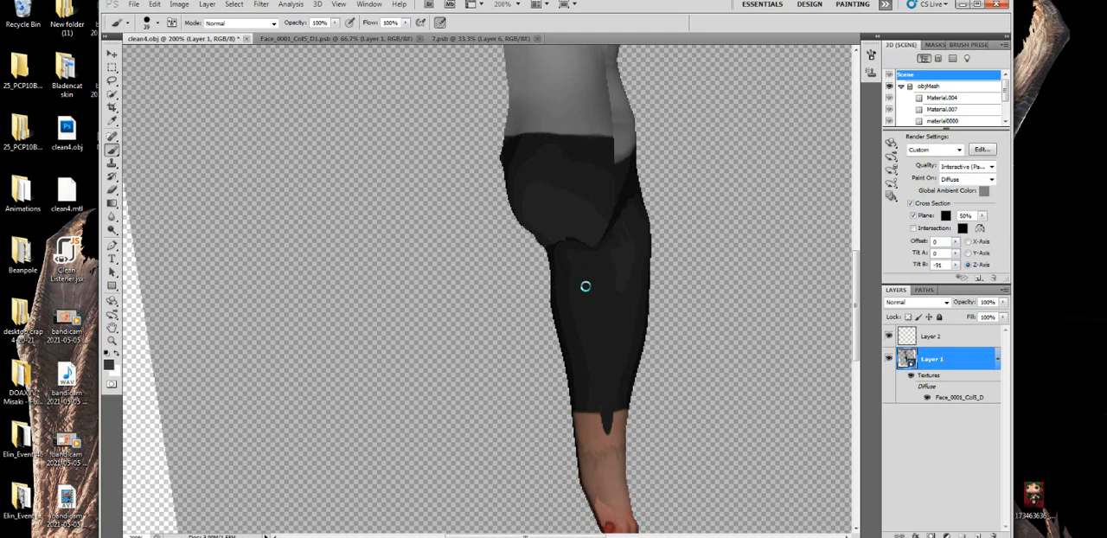
left_click(112, 189)
left_click_drag(594, 444, 605, 425)
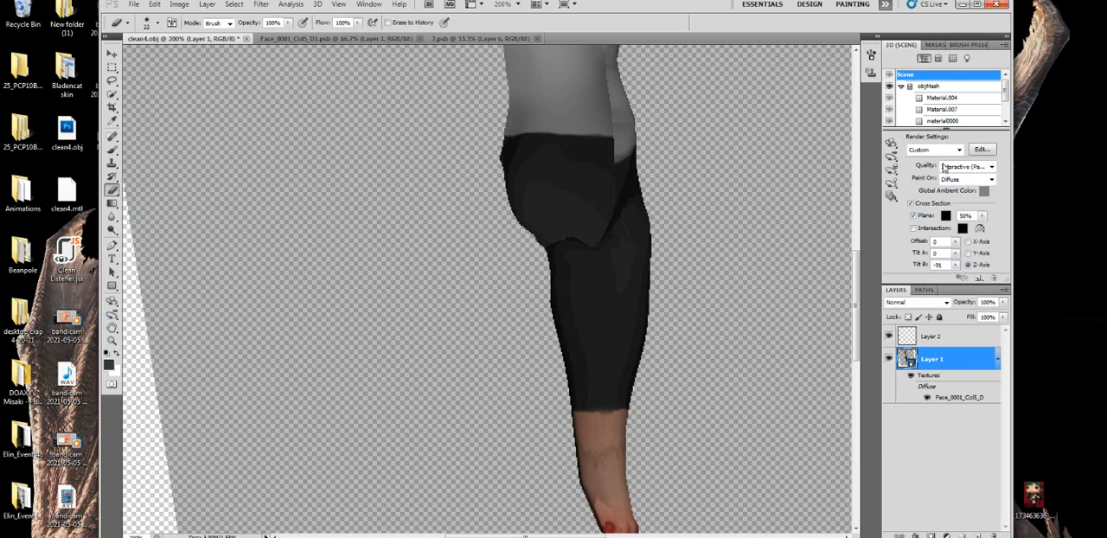
- Turn off the cross section and rotate the model to check the finished inner legs from the front
left_click(906, 205)
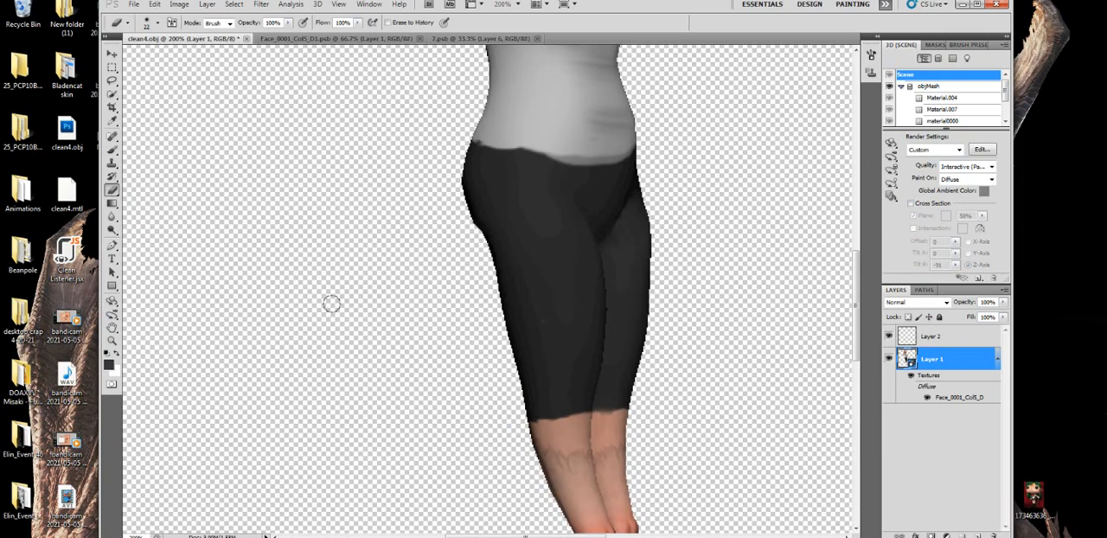
left_click(111, 300)
left_click_drag(589, 321, 649, 321)
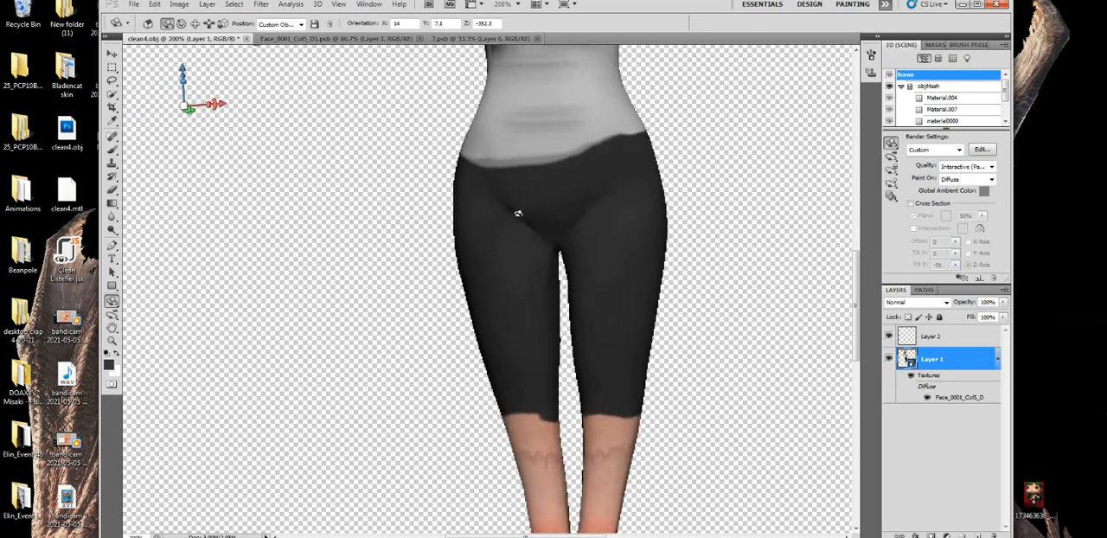
left_click_drag(517, 214, 502, 282)
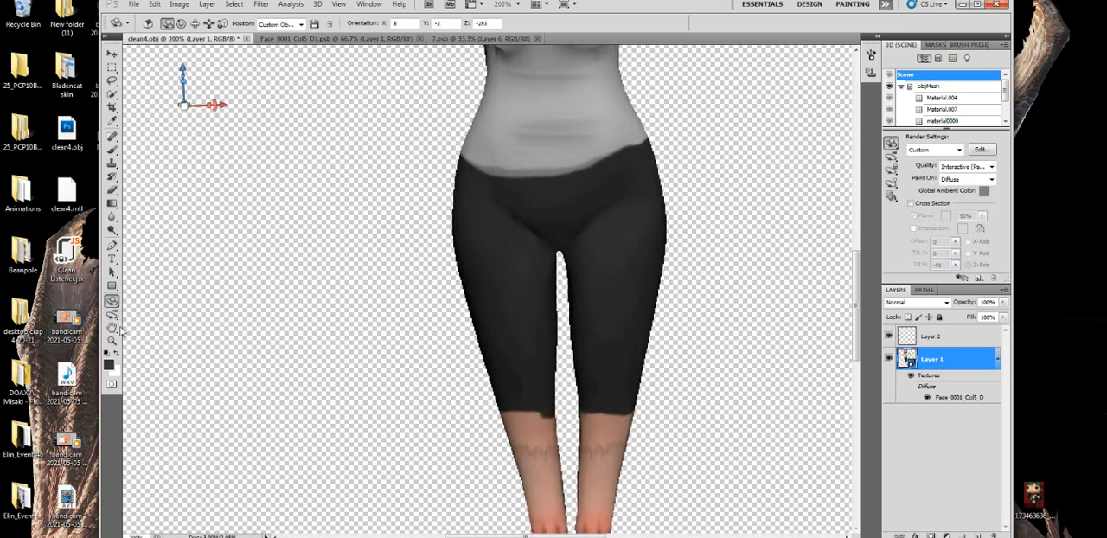
- Open the model's diffuse texture Face_0001_Col5_D as its own document
left_click(111, 340)
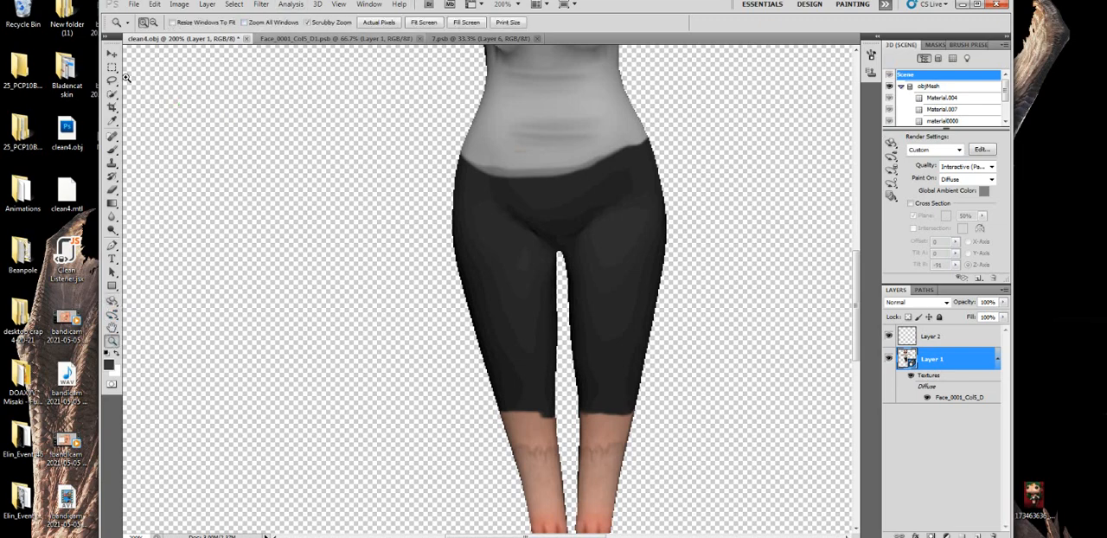
left_click(153, 21)
left_click(112, 300)
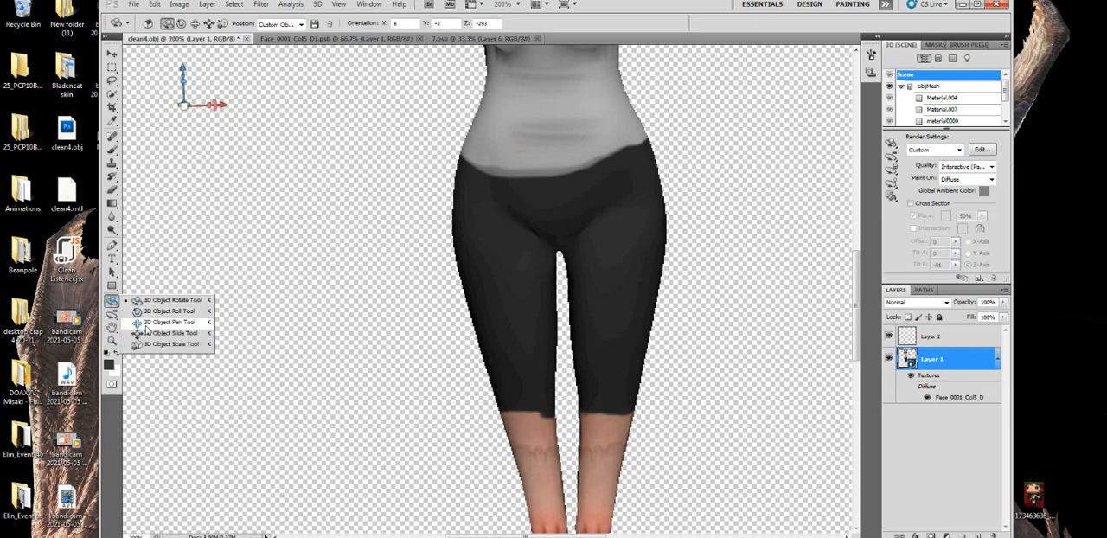
left_click(110, 316)
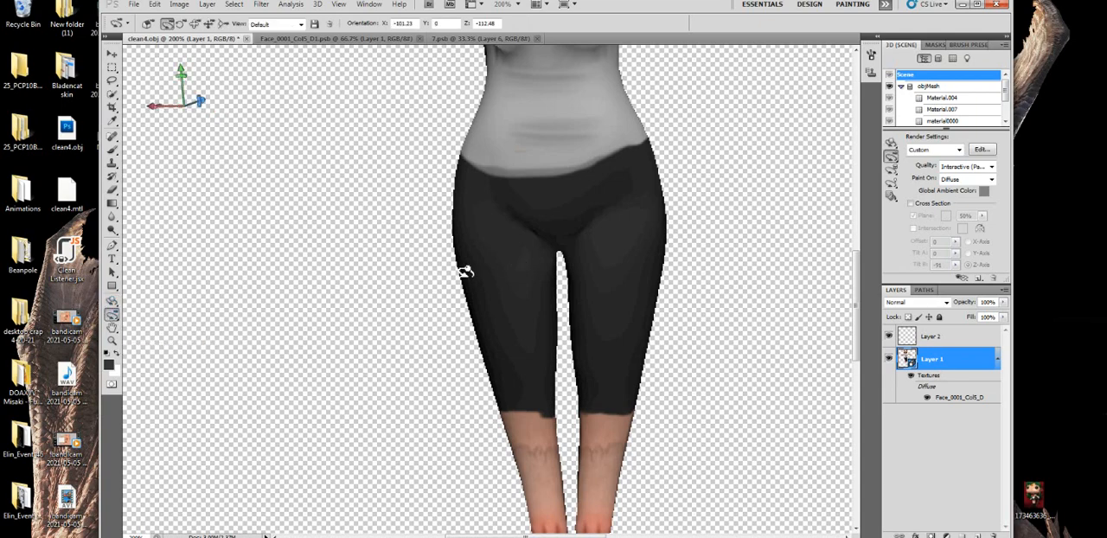
left_click(116, 302)
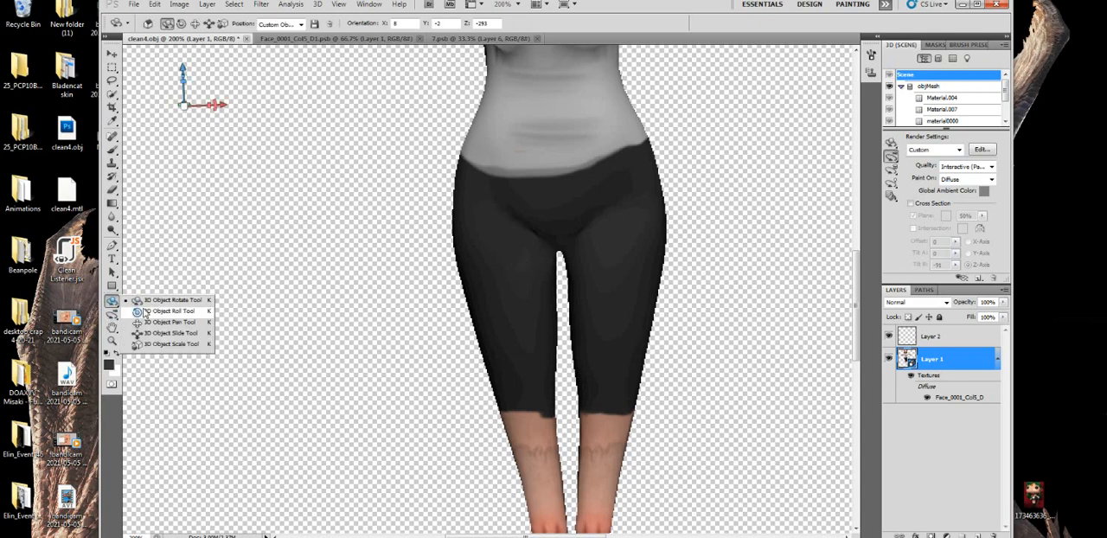
left_click(111, 340)
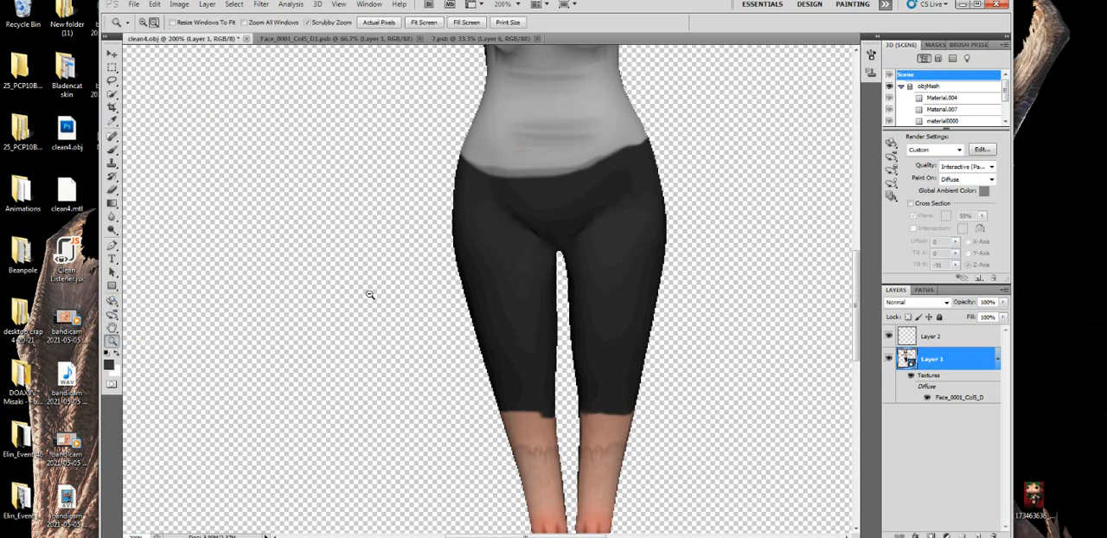
left_click(433, 24)
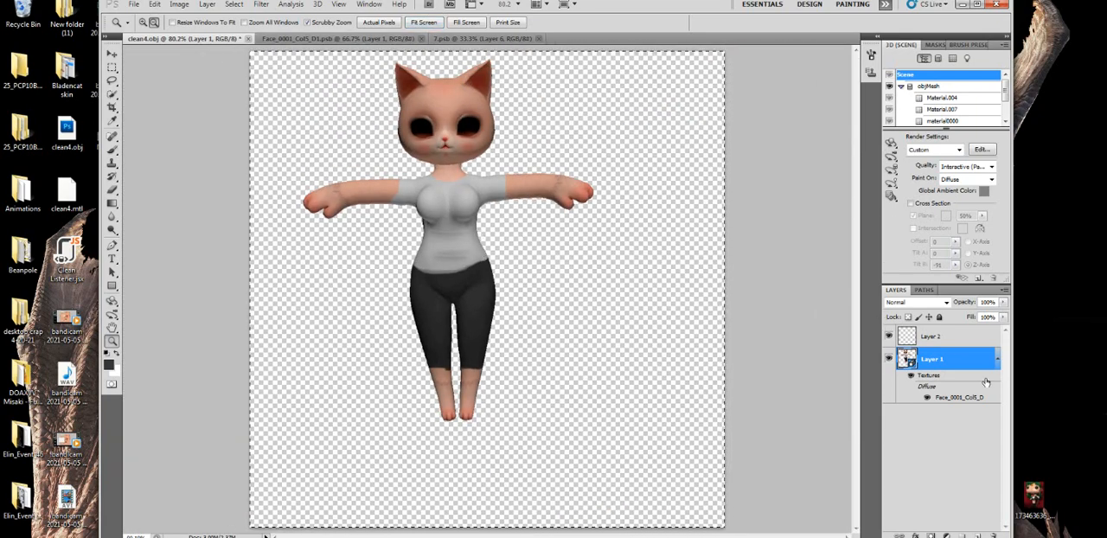
double_click(960, 398)
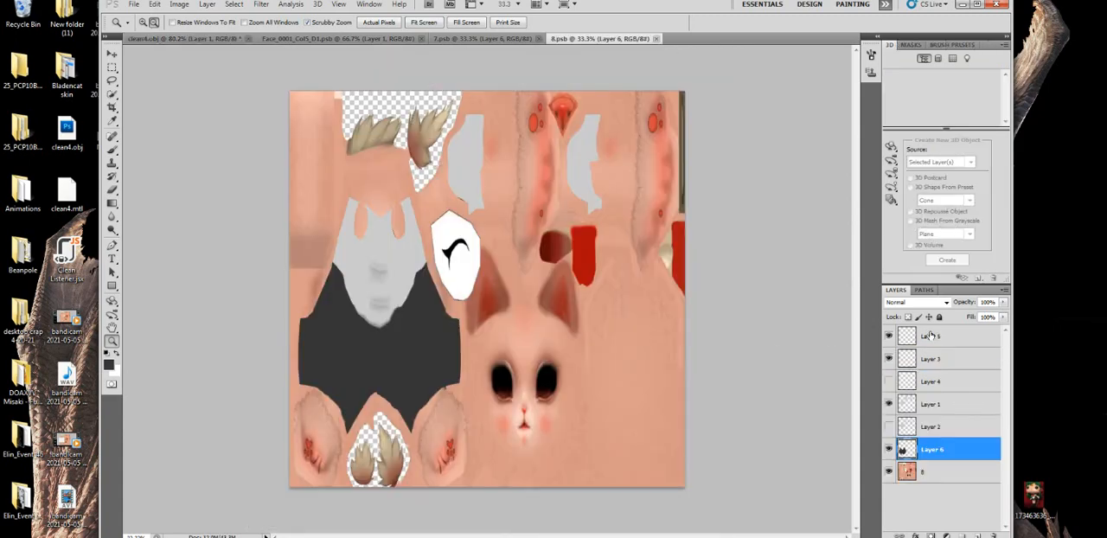
- Hide the base skin layer 8 and the pants layer, Layer 6, leaving only the shirt layers shown
left_click(890, 472)
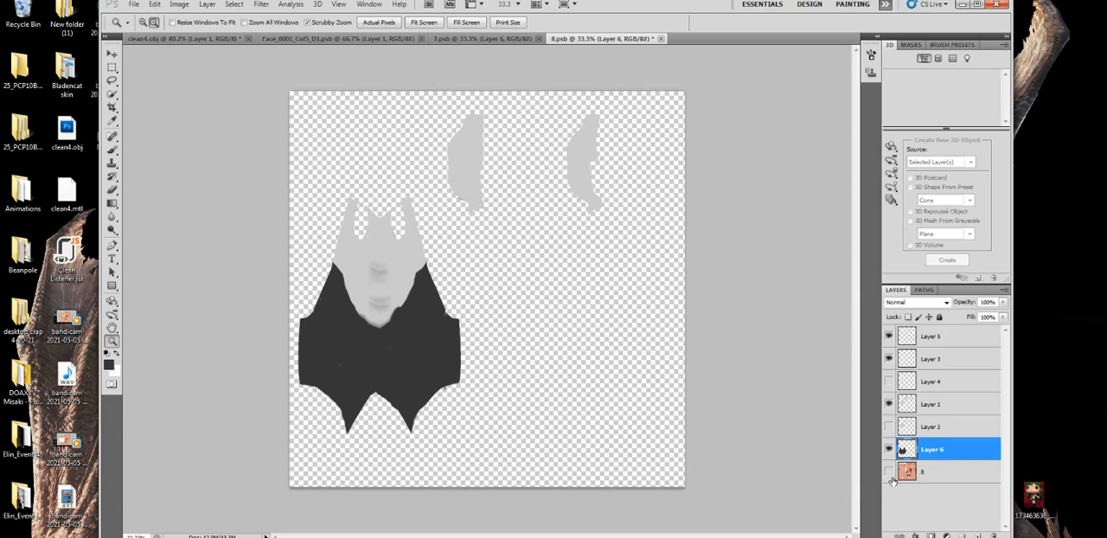
left_click(112, 150)
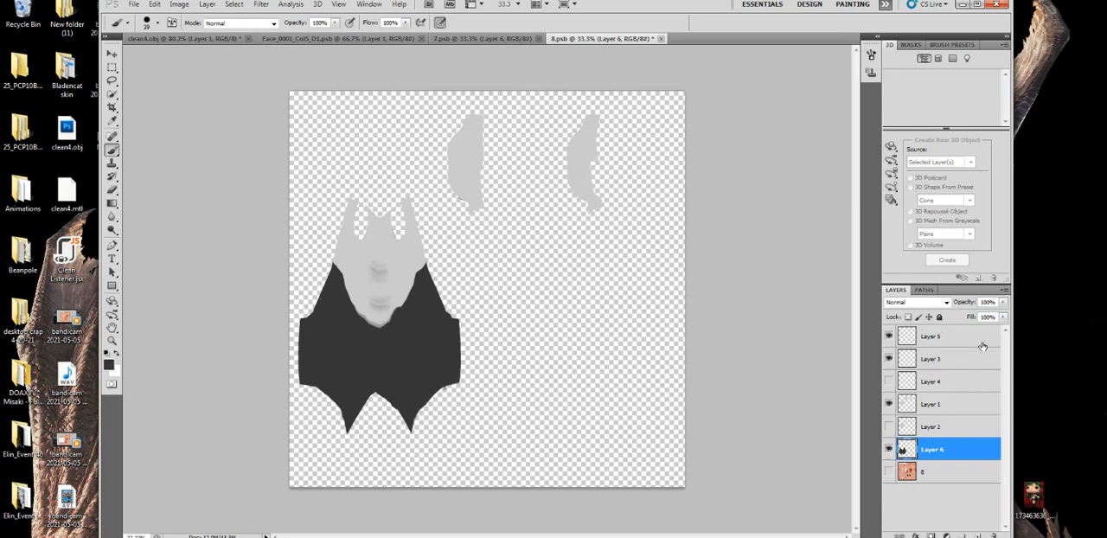
left_click(888, 450)
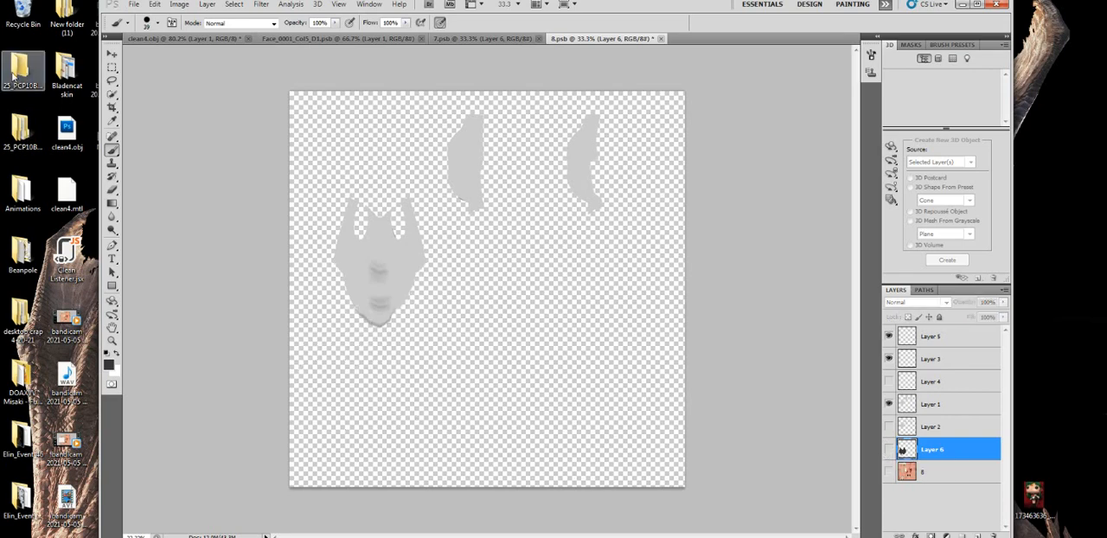
- Save the isolated shirt to the Desktop as shirt.png with interlacing set to None
left_click(133, 6)
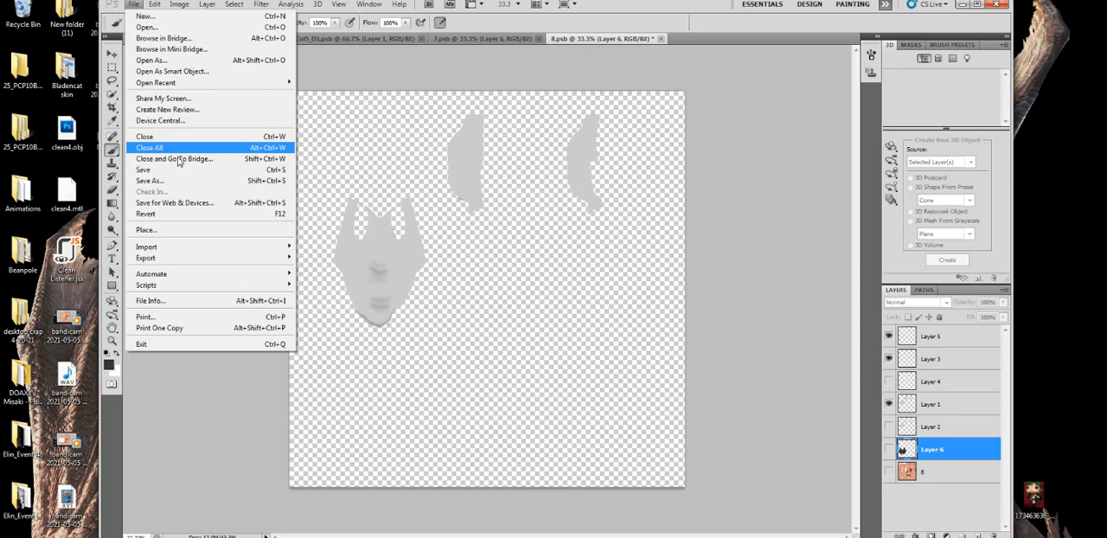
left_click(216, 180)
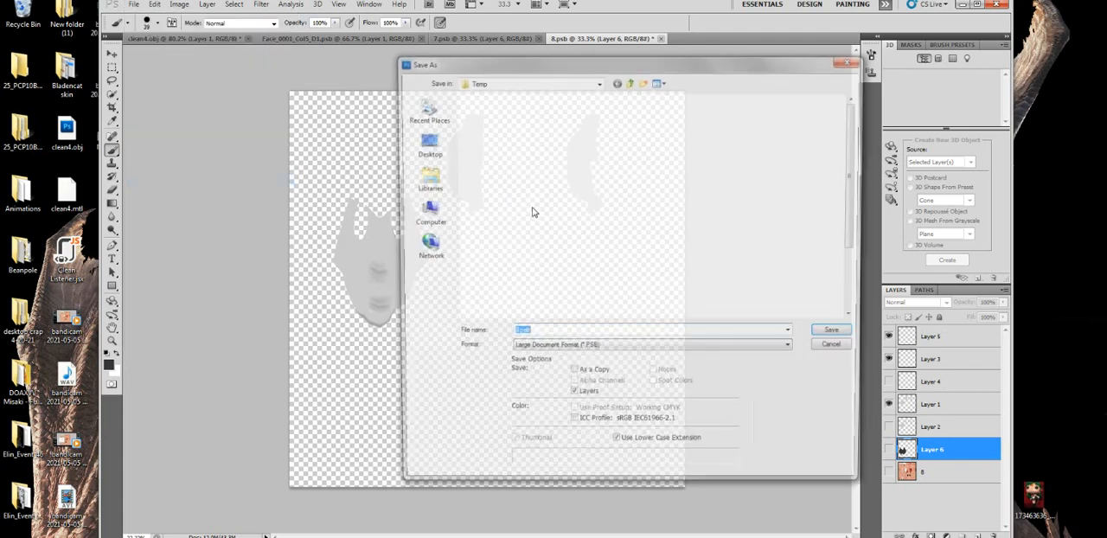
left_click(416, 137)
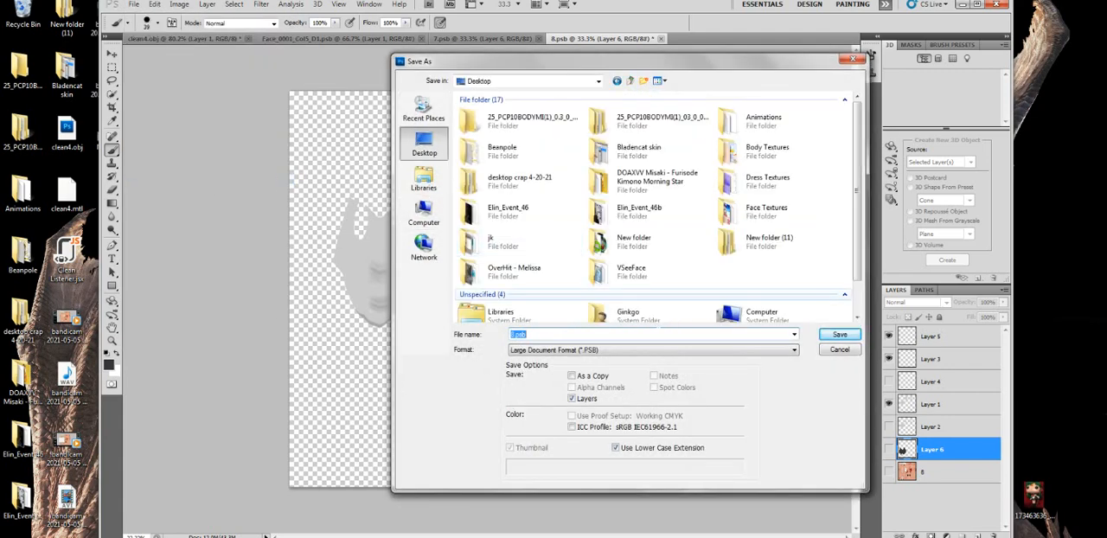
left_click(571, 349)
left_click(536, 474)
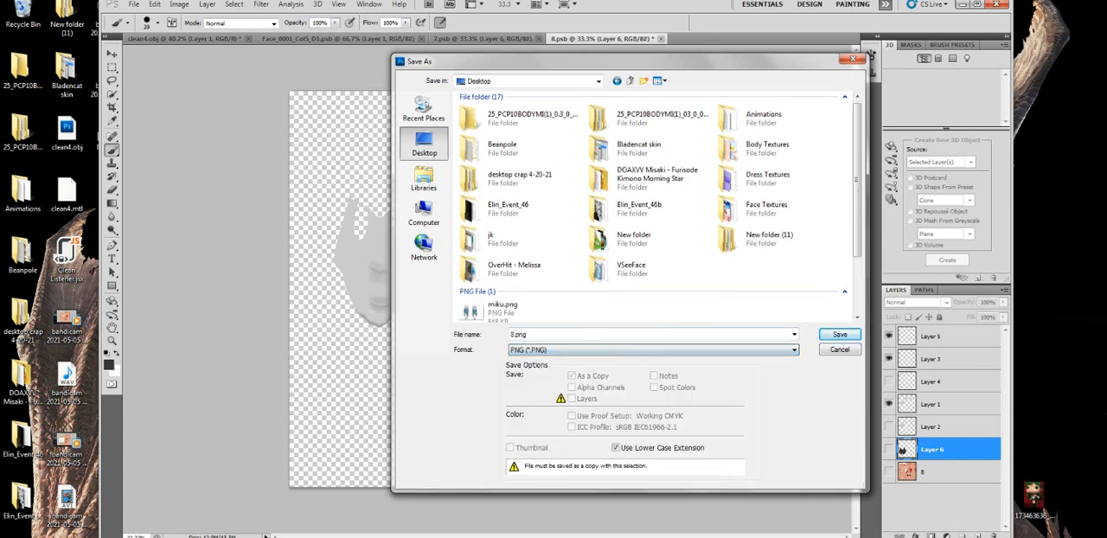
double_click(567, 332)
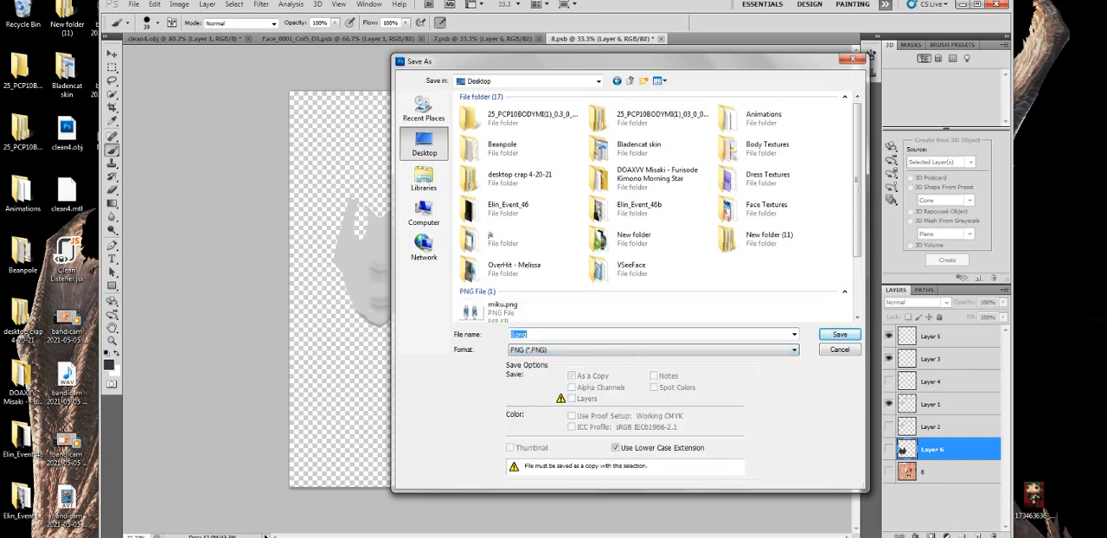
key("Return")
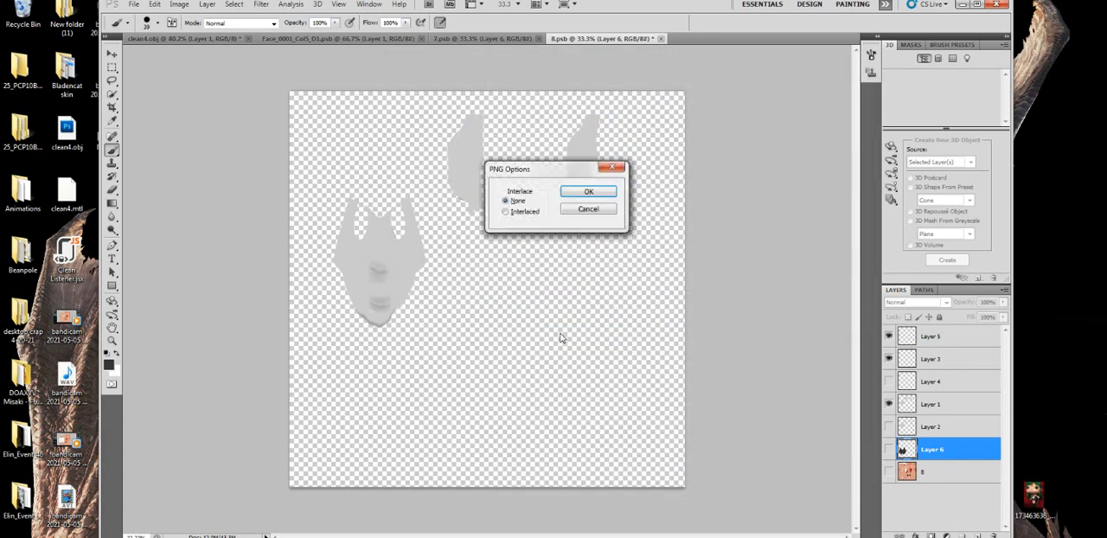
left_click(589, 194)
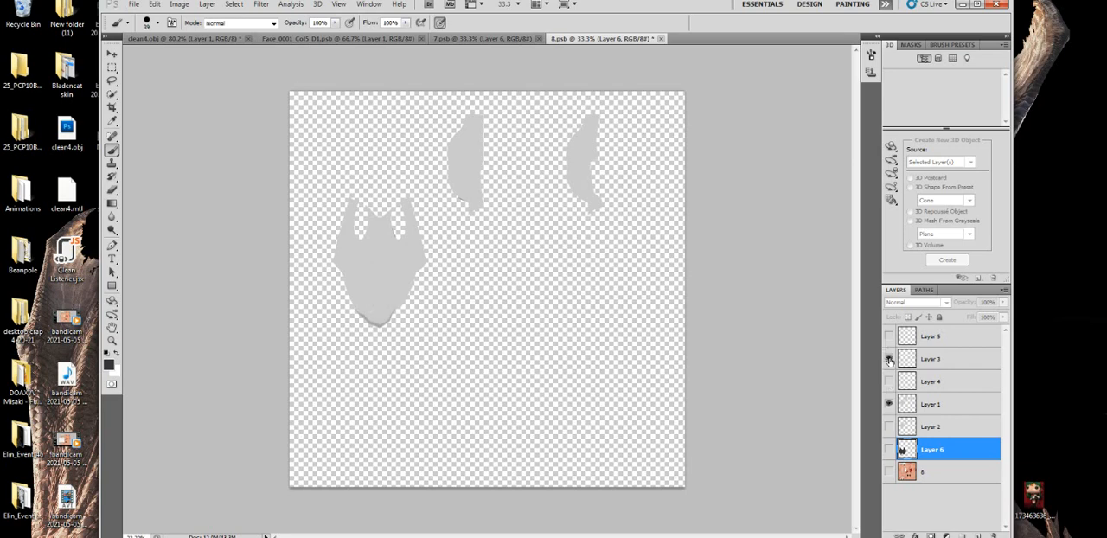
- Isolate the pants on Layer 6 by hiding the shirt layers, and save them to the Desktop as a PNG with interlacing set to None
left_click(891, 450)
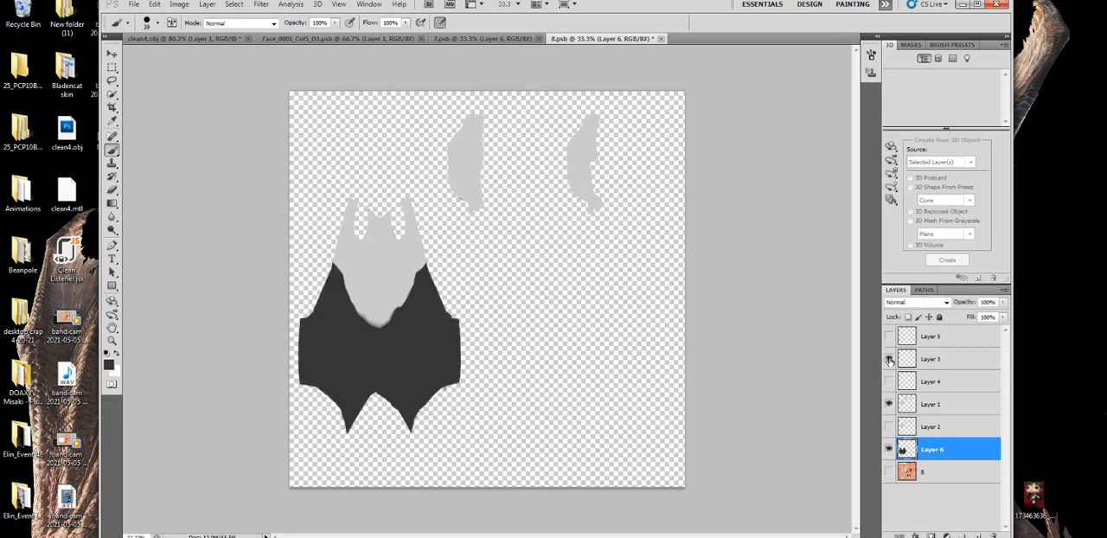
left_click(888, 358)
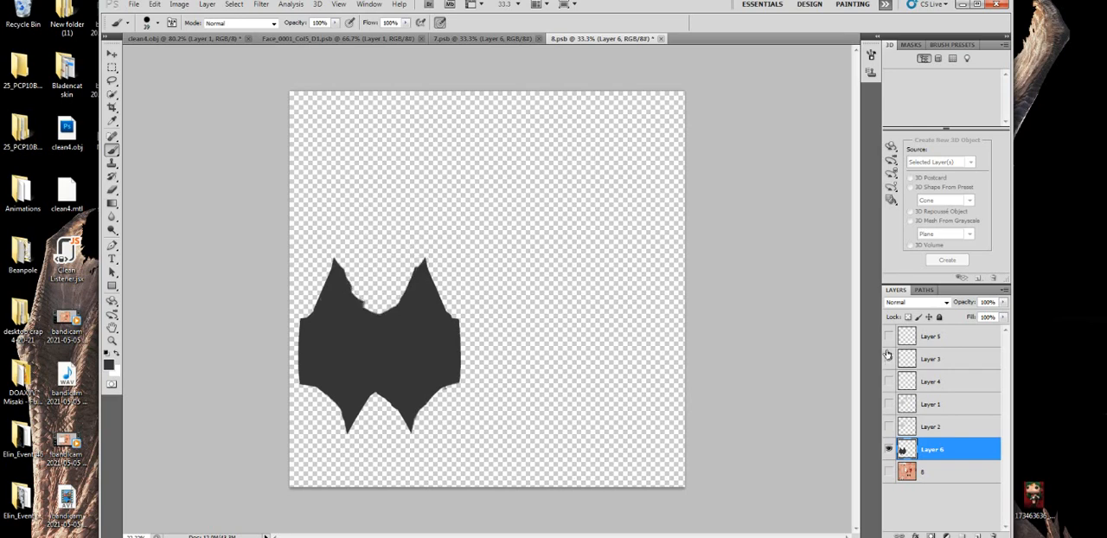
left_click(134, 5)
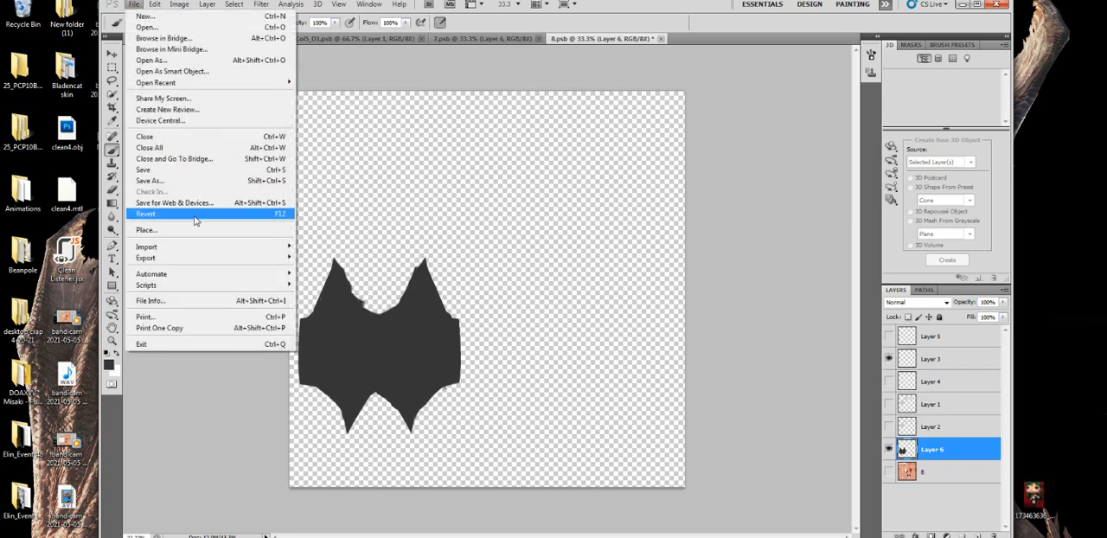
left_click(198, 182)
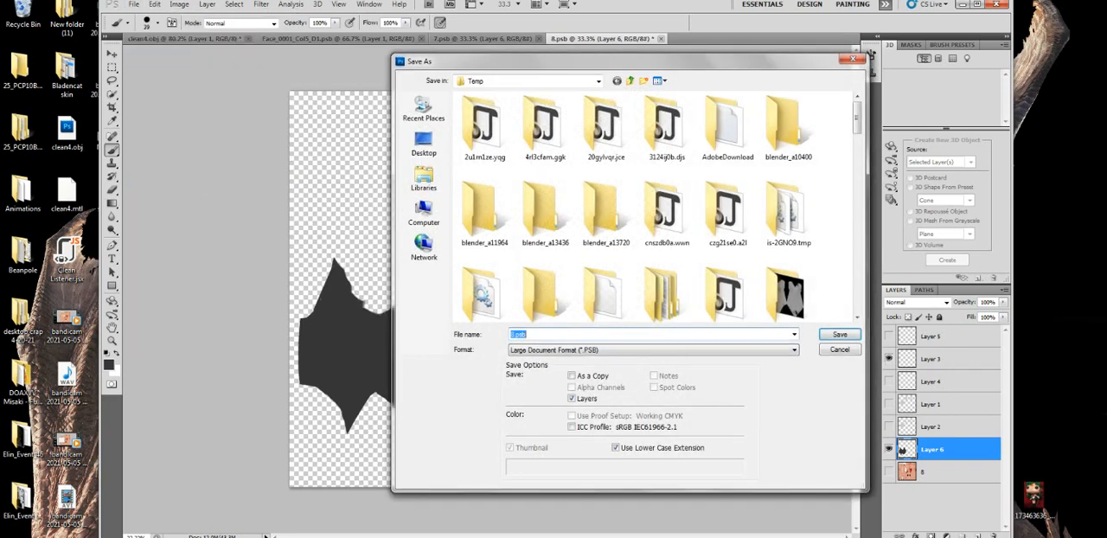
left_click(565, 351)
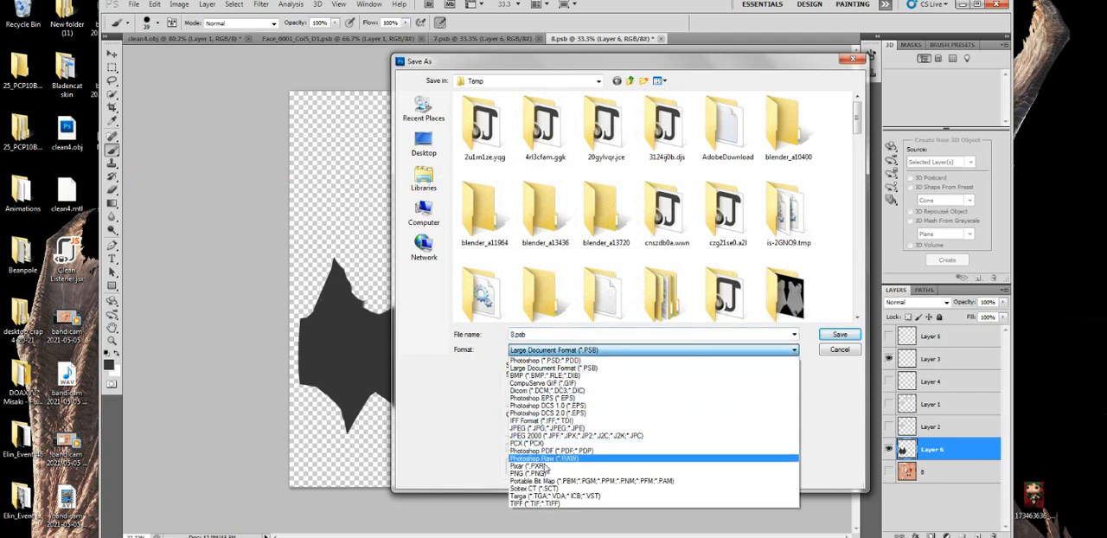
left_click(531, 473)
left_click(412, 152)
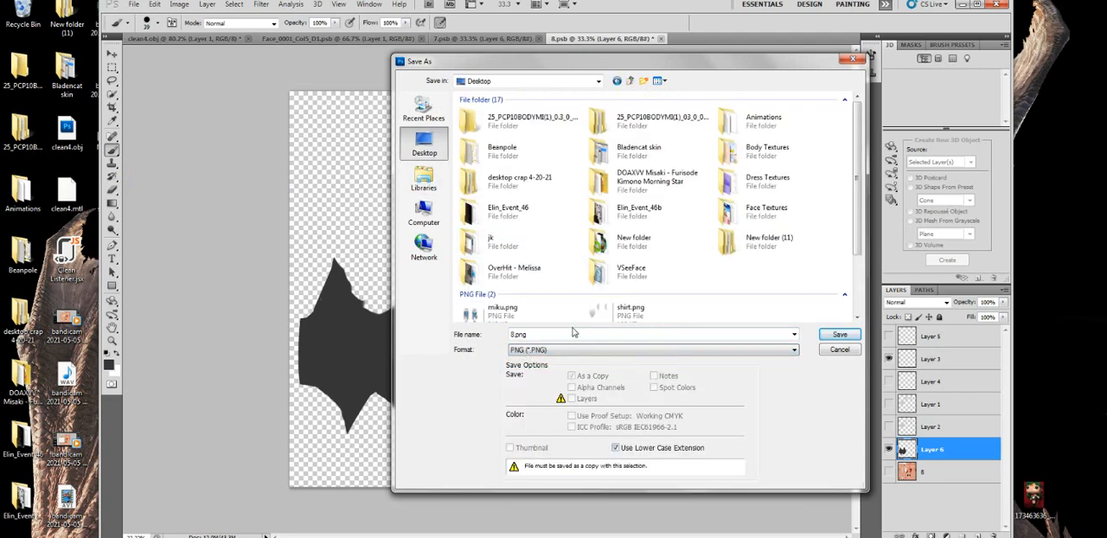
left_click(839, 336)
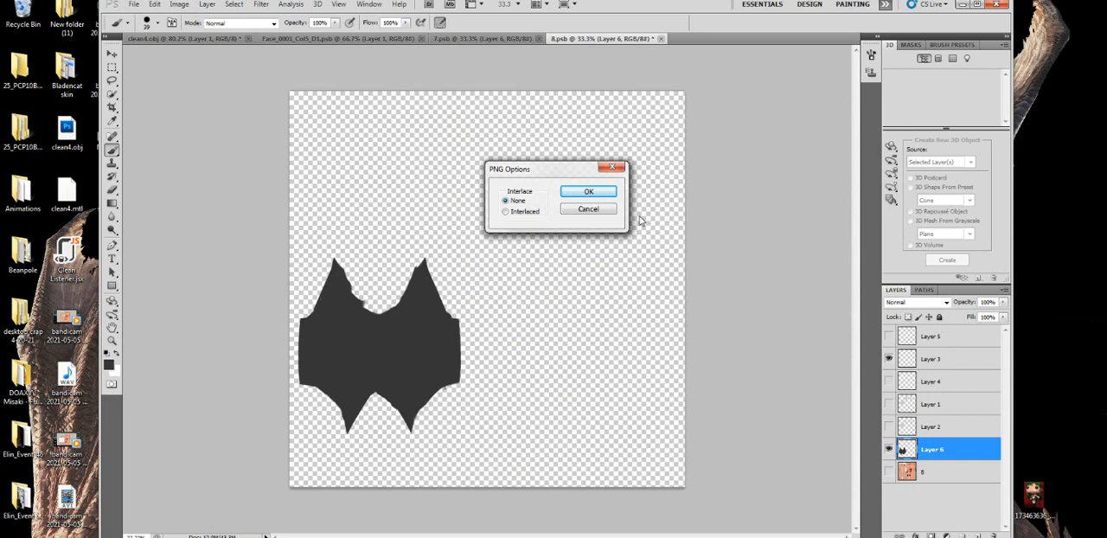
left_click(588, 191)
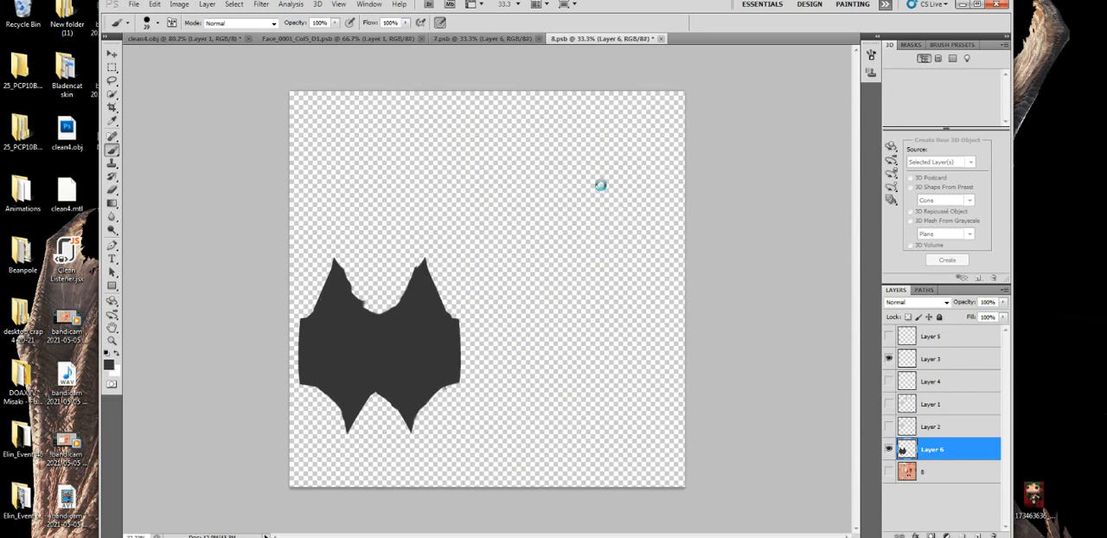
- Close the texture document 8.psb without saving its changes
left_click(999, 6)
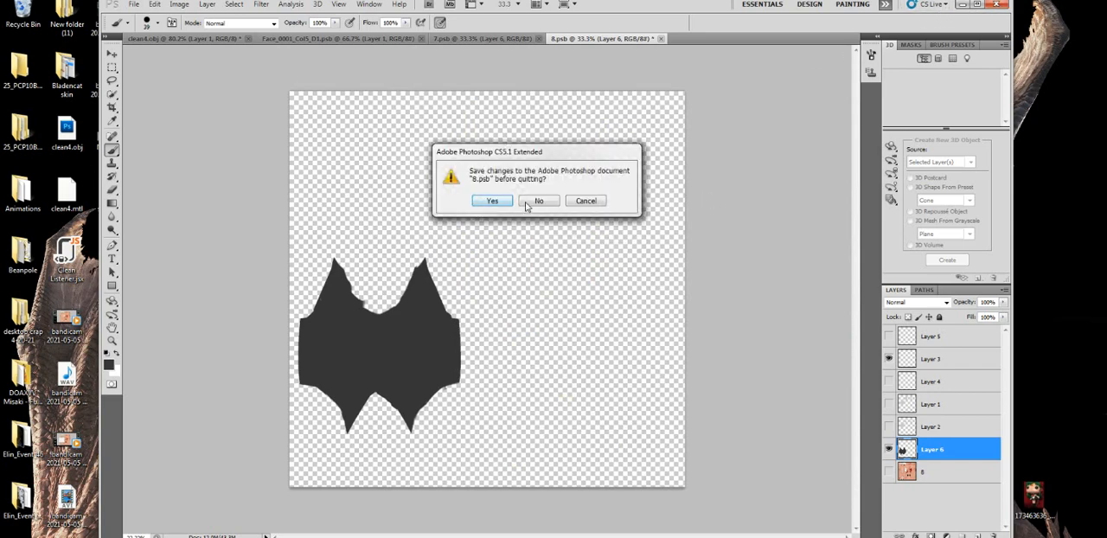
left_click(528, 204)
left_click(536, 202)
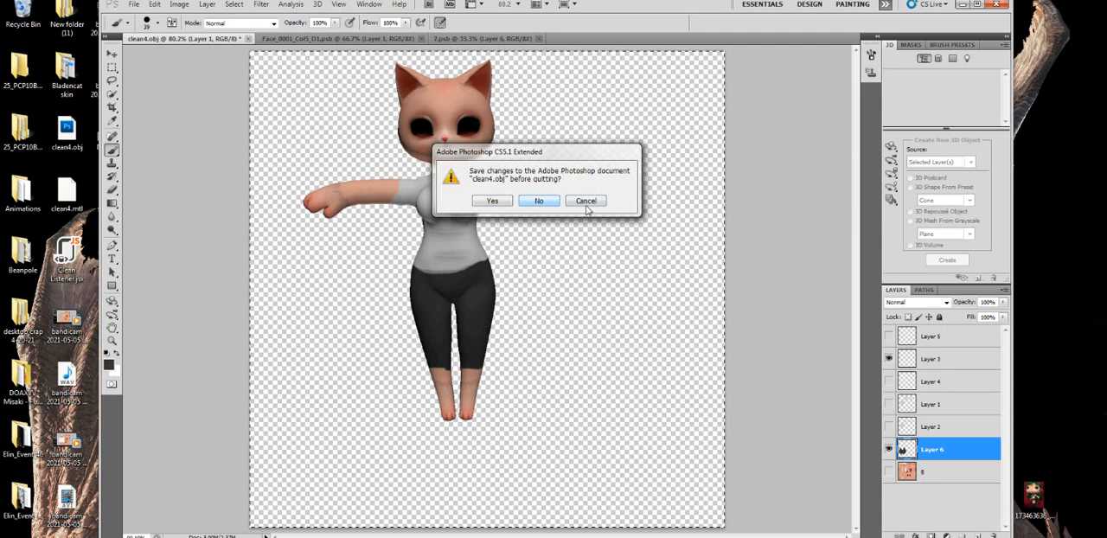
- Save the 3D model document to the Desktop as clean4.psd with layers kept, and quit Photoshop
left_click(136, 6)
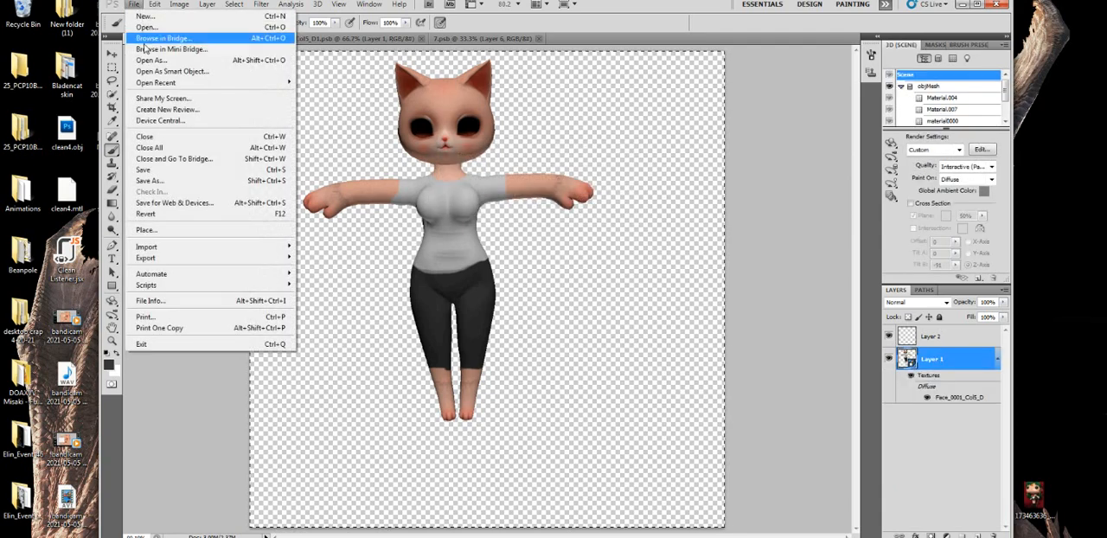
left_click(154, 180)
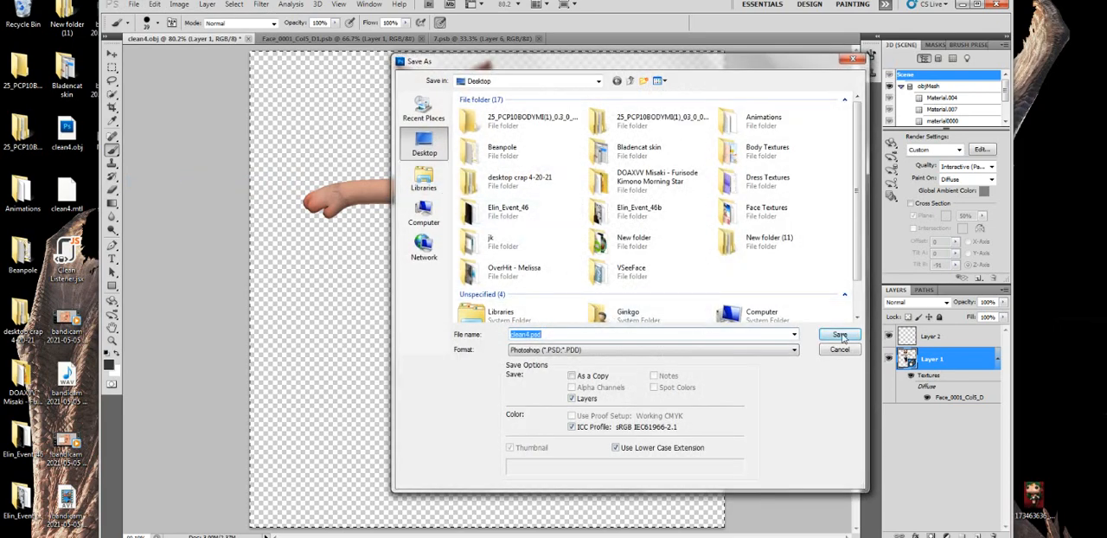
left_click(840, 336)
left_click(689, 177)
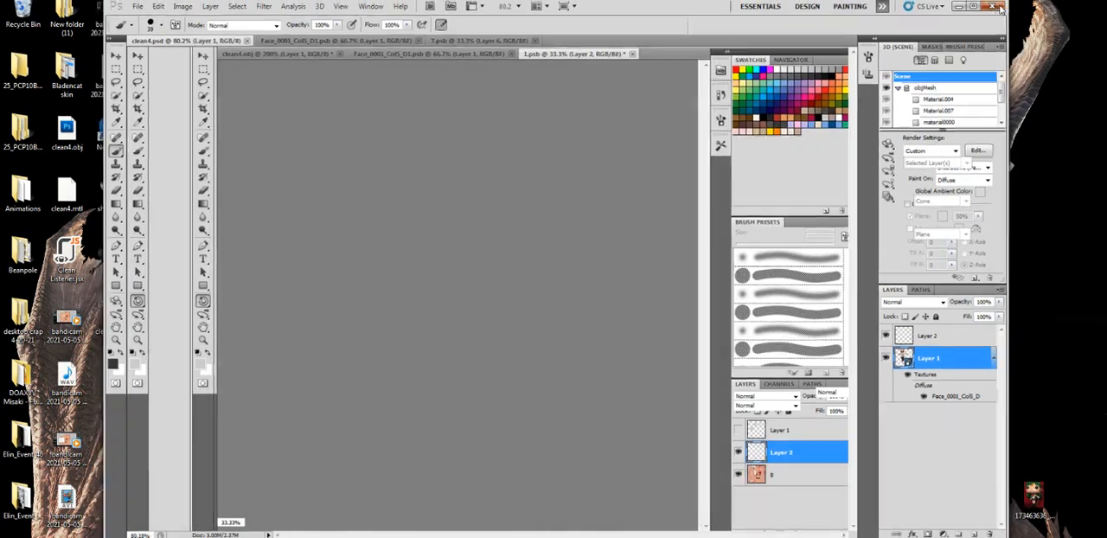
left_click(996, 7)
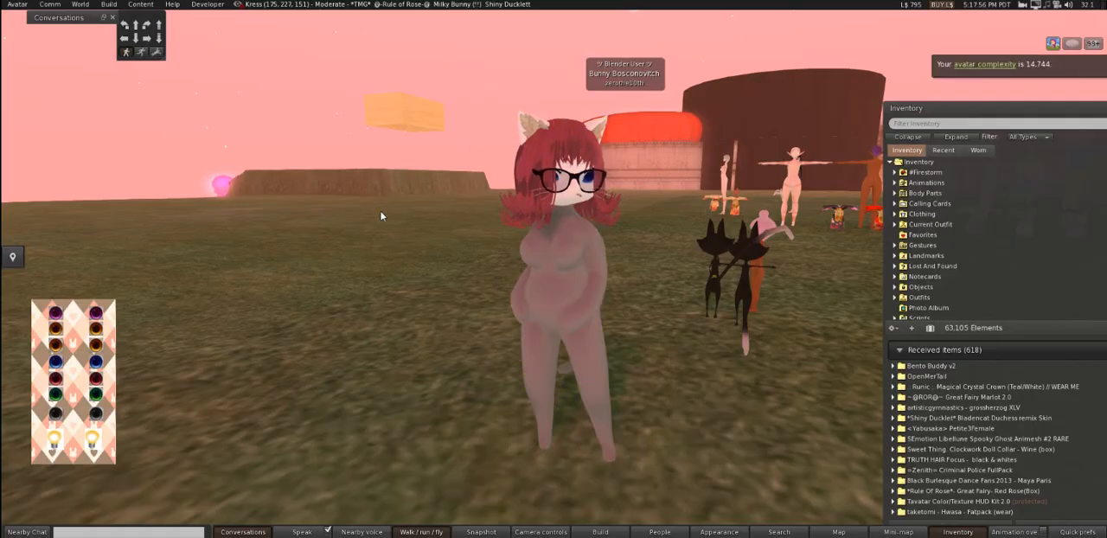
- In the Second Life viewer, search the avatar's inventory for "skin"
left_click(18, 4)
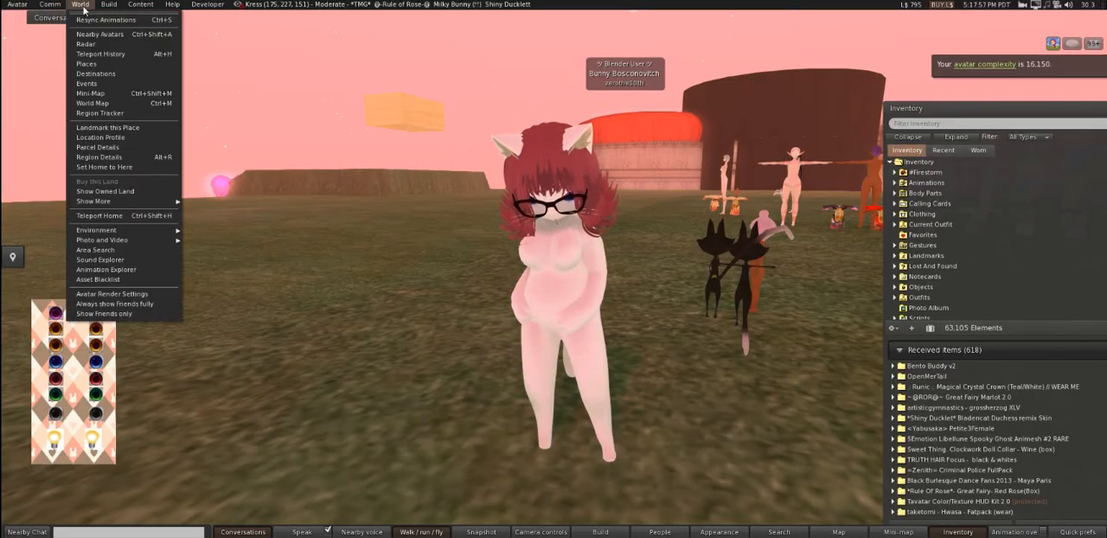
mouse_move(109, 4)
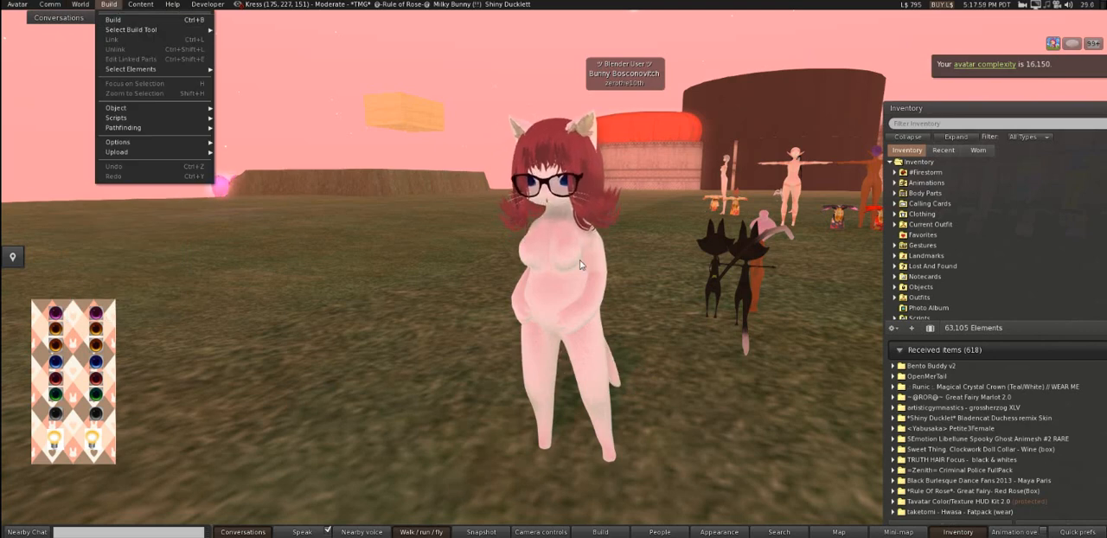
left_click(919, 123)
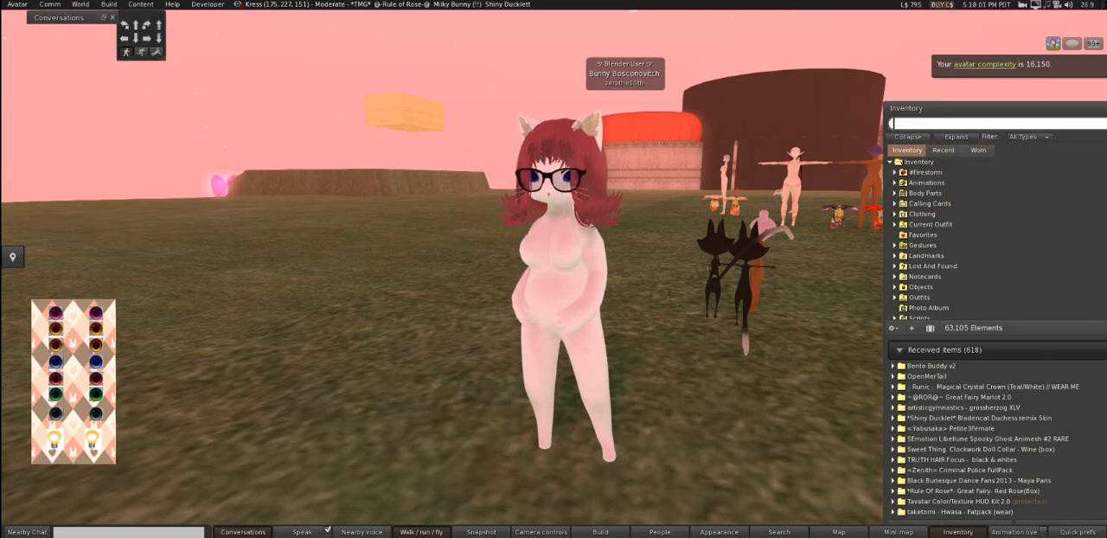
type("skin")
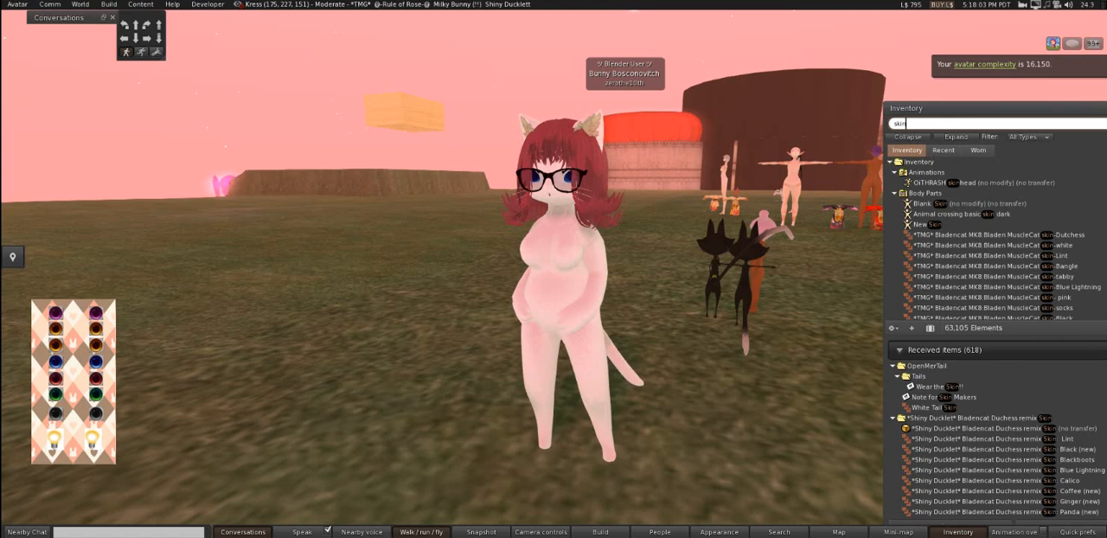
- Wear the Bladencat MuscleCat tabby skin on the avatar and start a bulk upload
double_click(977, 276)
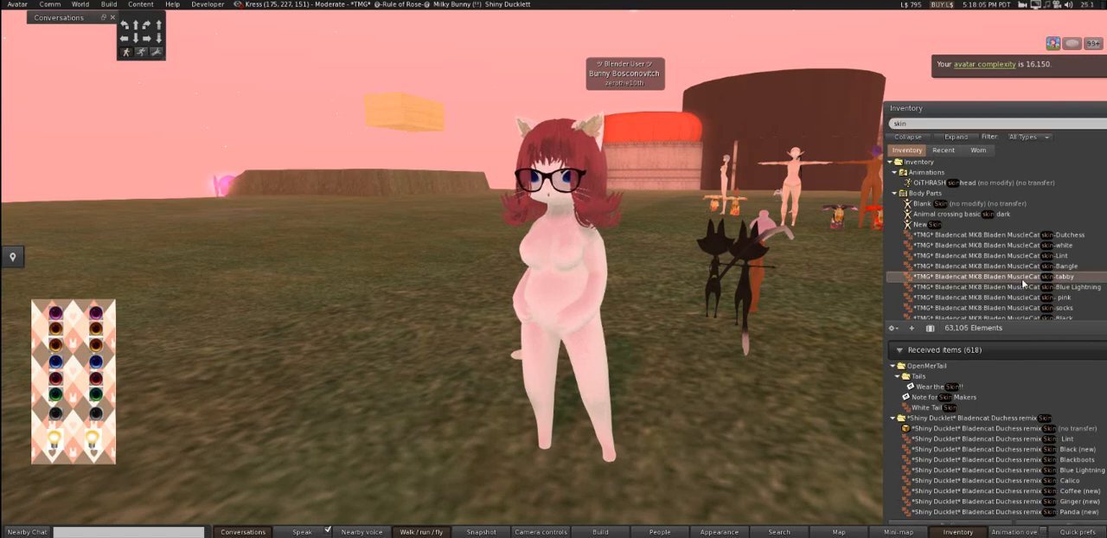
left_click(108, 4)
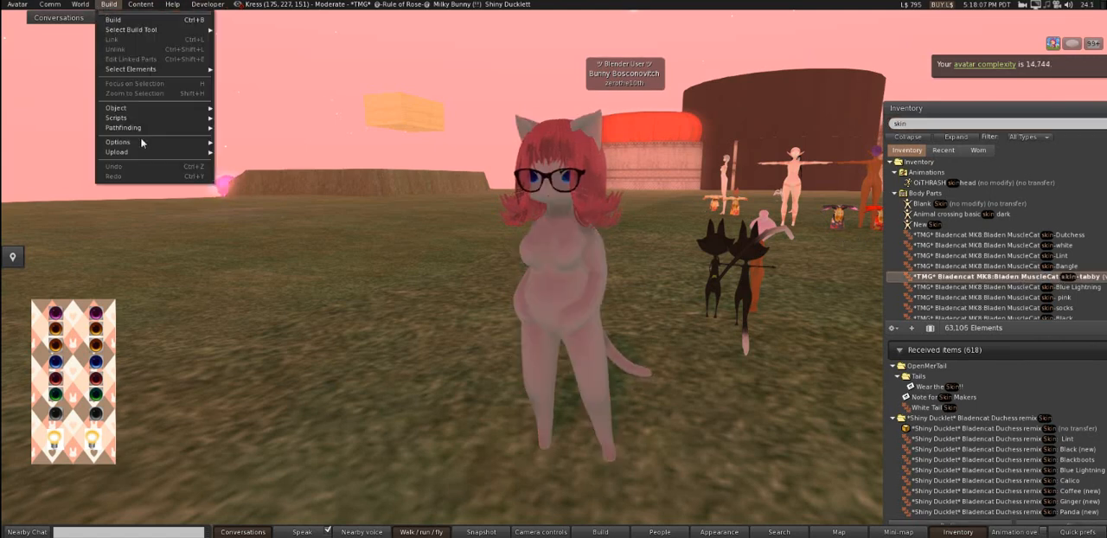
mouse_move(162, 154)
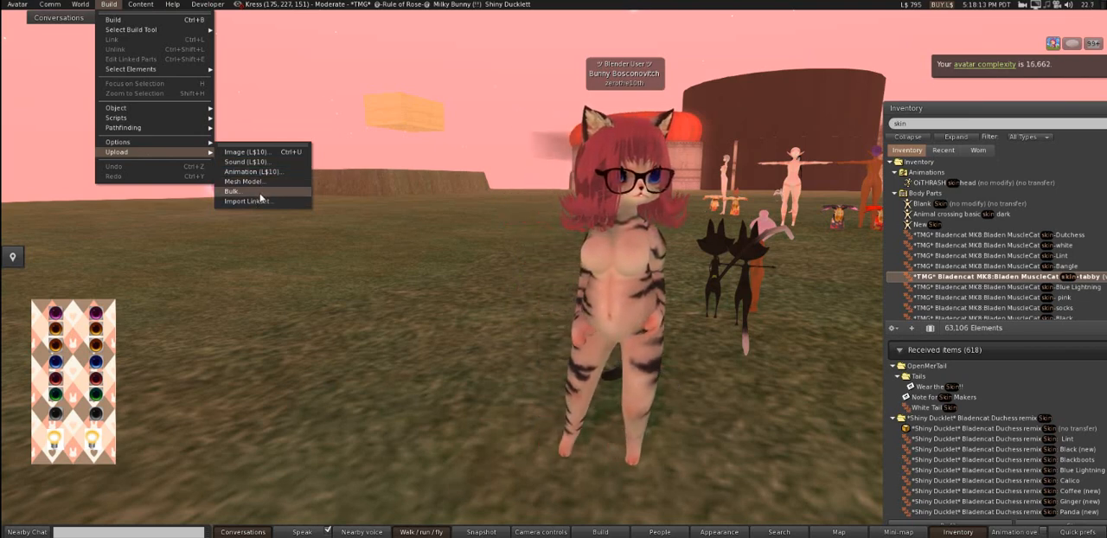
left_click(261, 193)
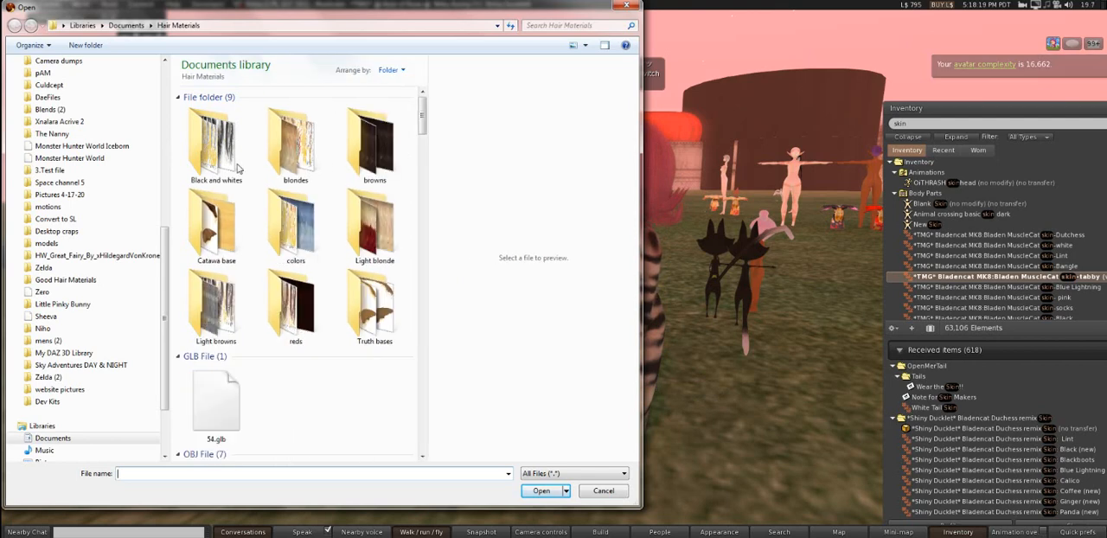
- Upload 8.png and shirt.png together from the Desktop
scroll(95, 156, "up", 9)
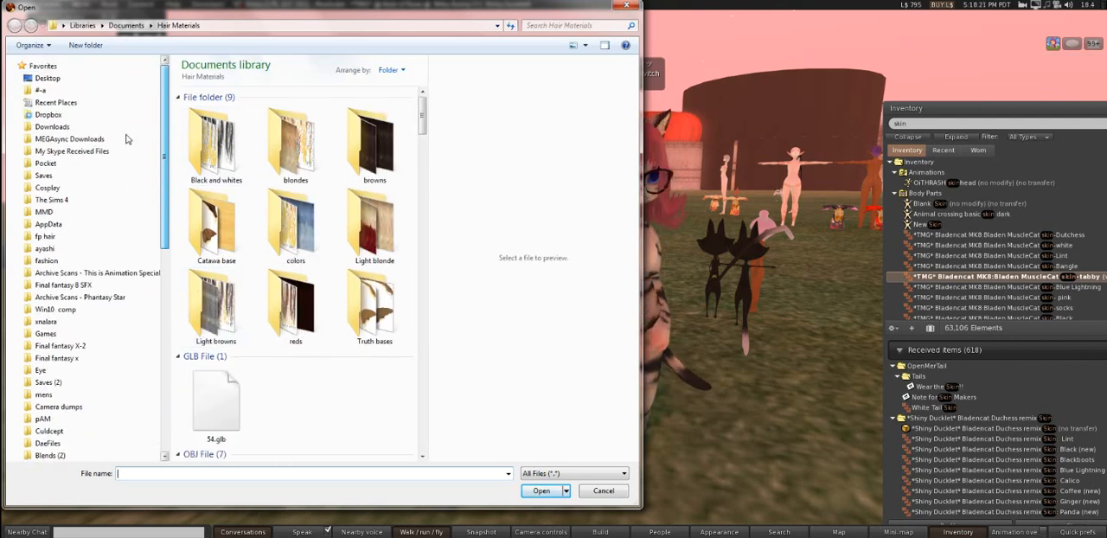
left_click(48, 79)
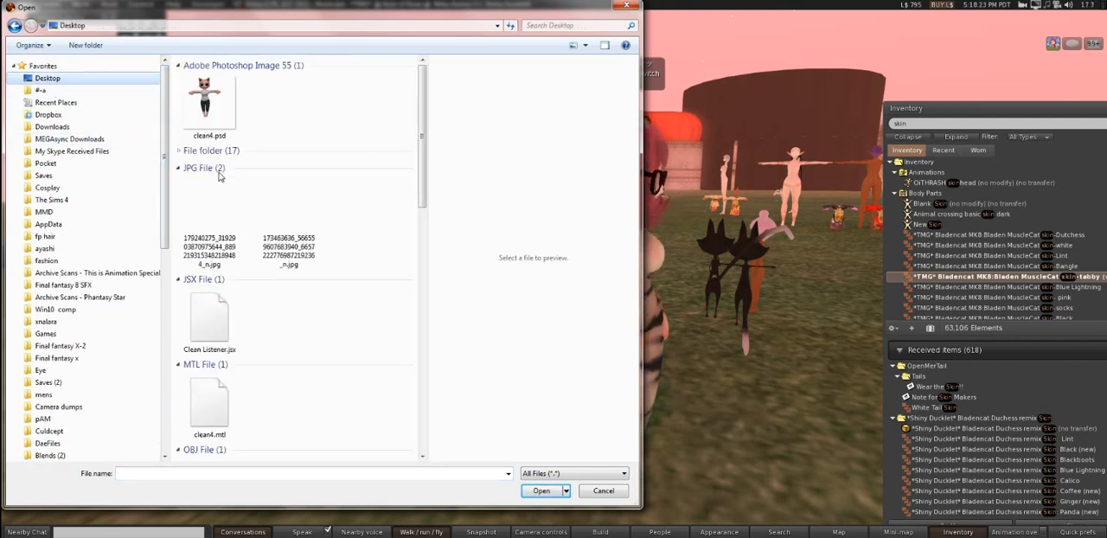
scroll(311, 214, "down", 10)
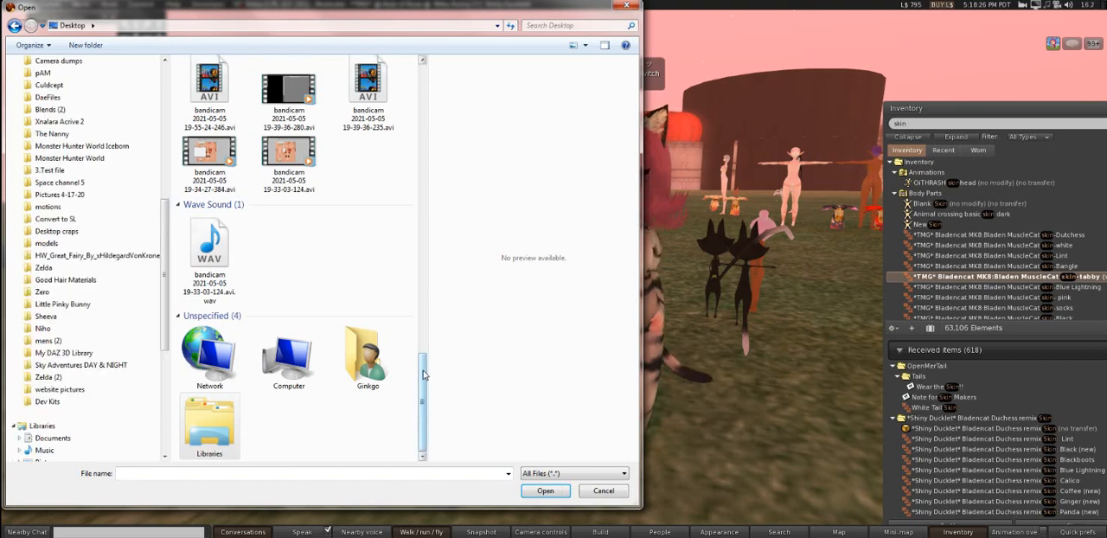
left_click_drag(421, 434, 421, 288)
left_click(209, 279)
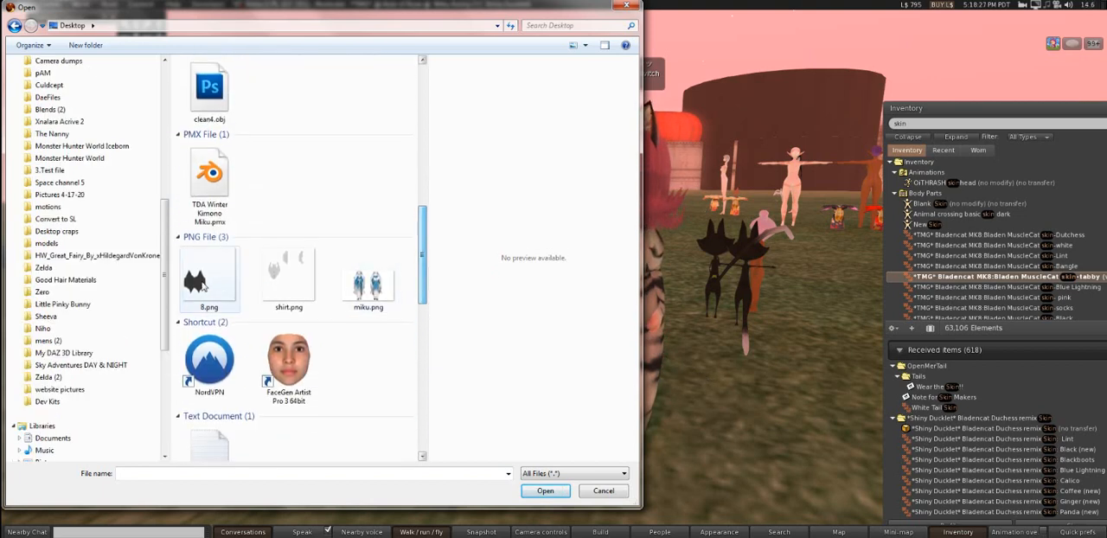
left_click(290, 281, "ctrl")
key("Return")
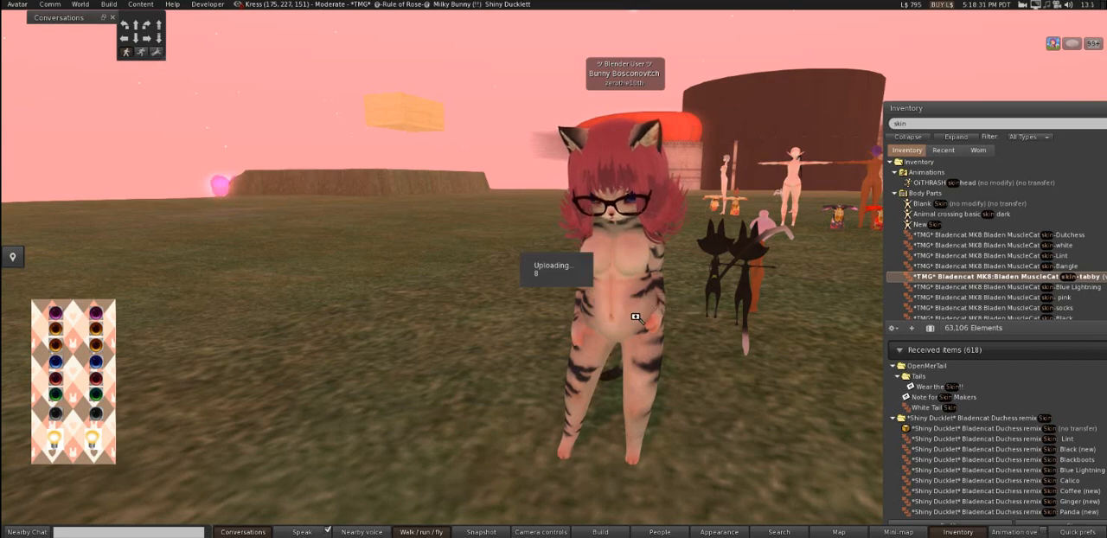
left_click_drag(636, 323, 654, 308)
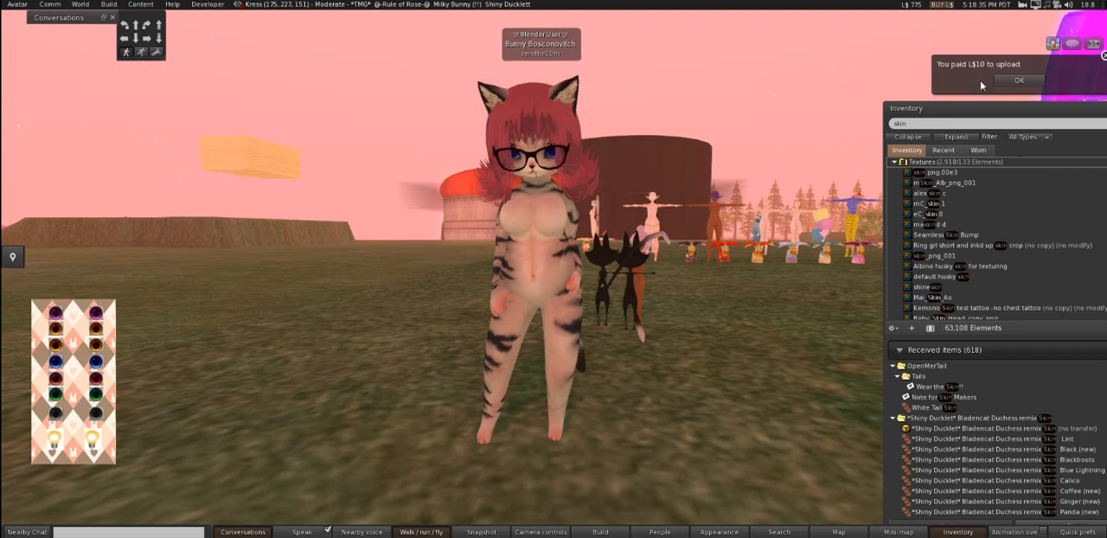
- Clear the inventory search and create a new pants clothing item
left_click_drag(960, 109, 775, 117)
left_click(767, 119)
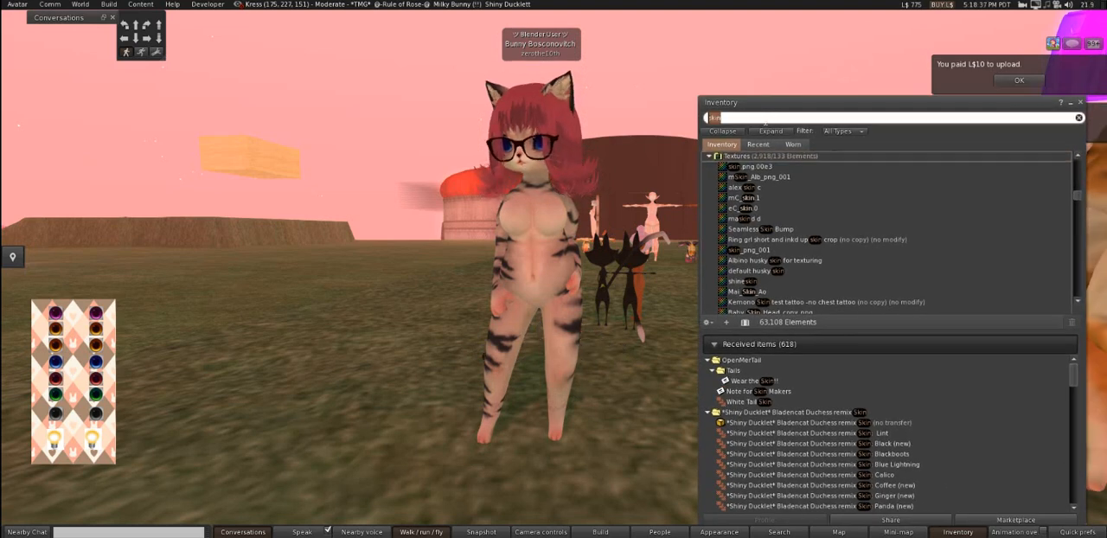
key("BackSpace")
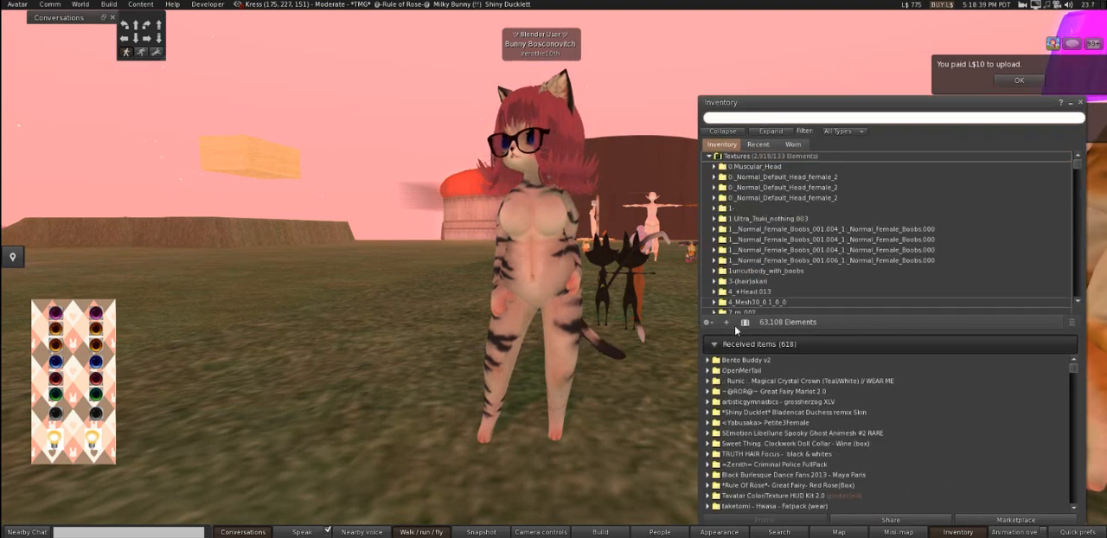
left_click(731, 323)
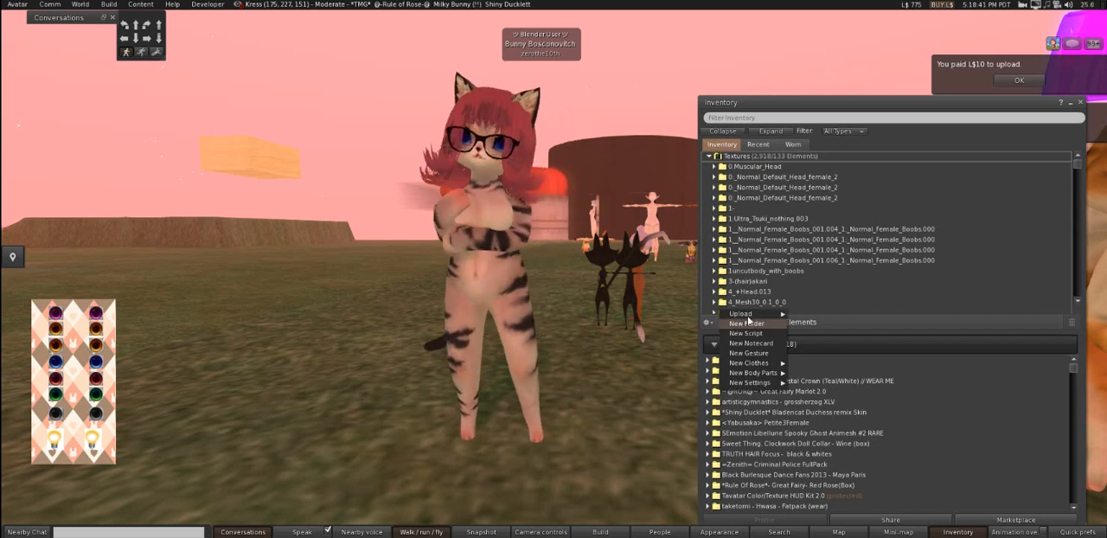
mouse_move(752, 362)
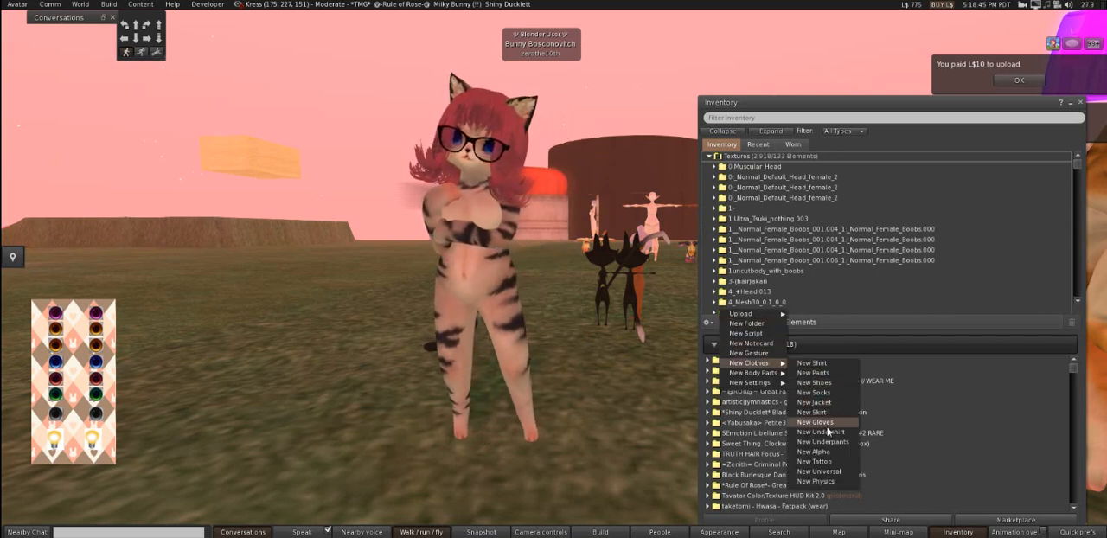
left_click(836, 381)
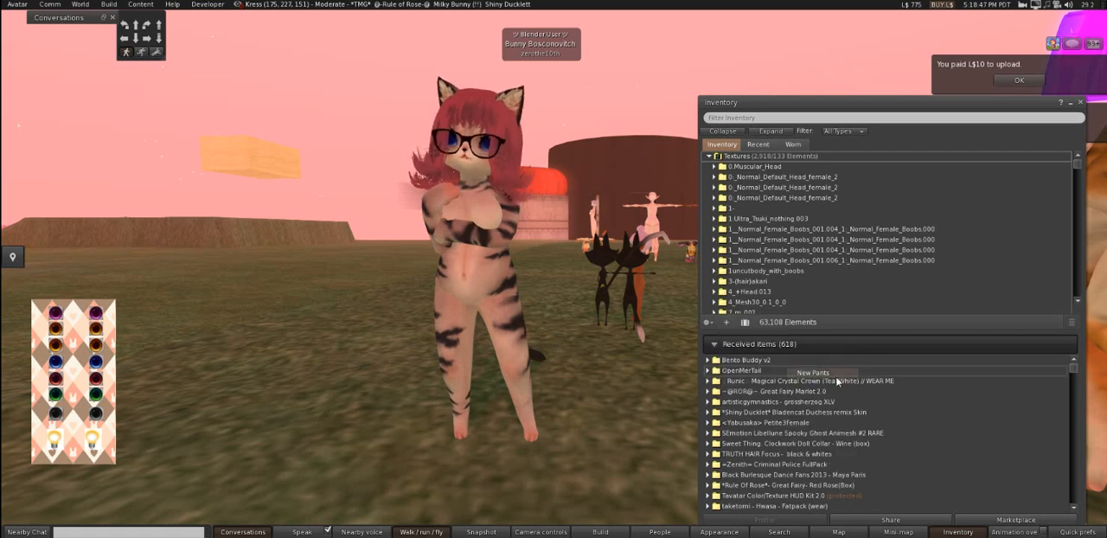
- Wear New Pants on the avatar and open the item for appearance editing
left_click(757, 158)
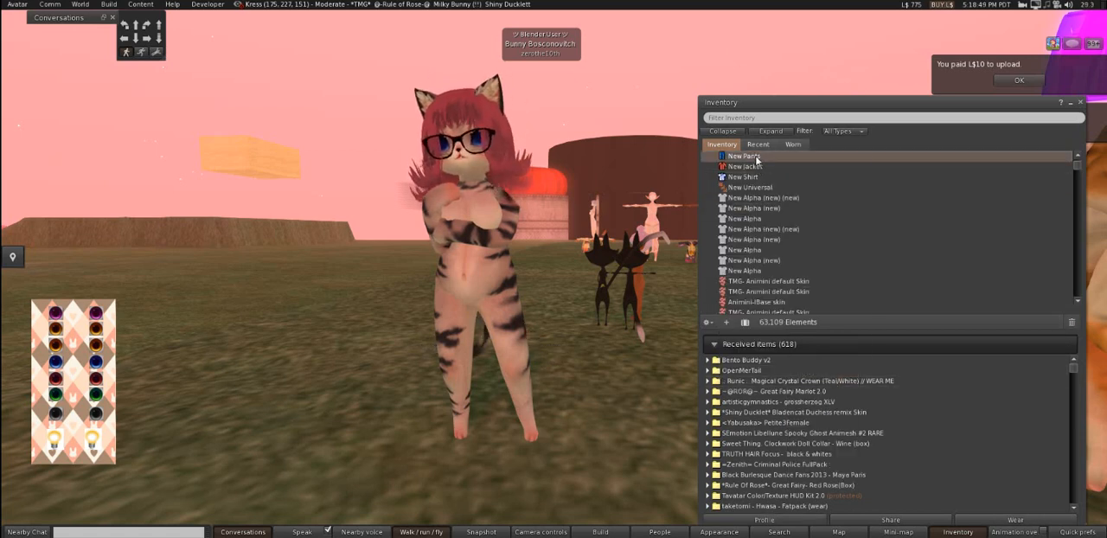
right_click(757, 157)
left_click(786, 302)
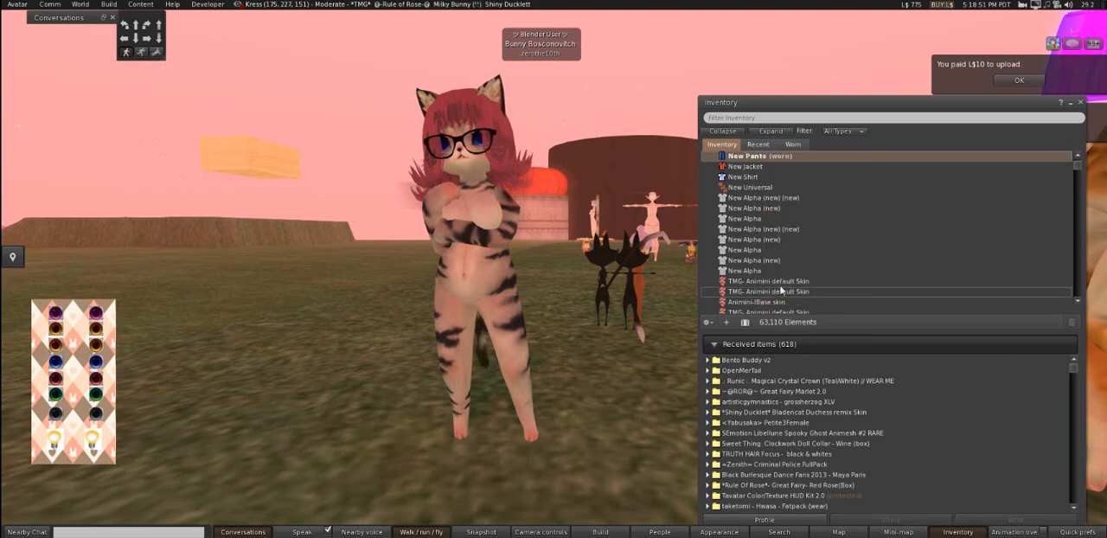
right_click(767, 197)
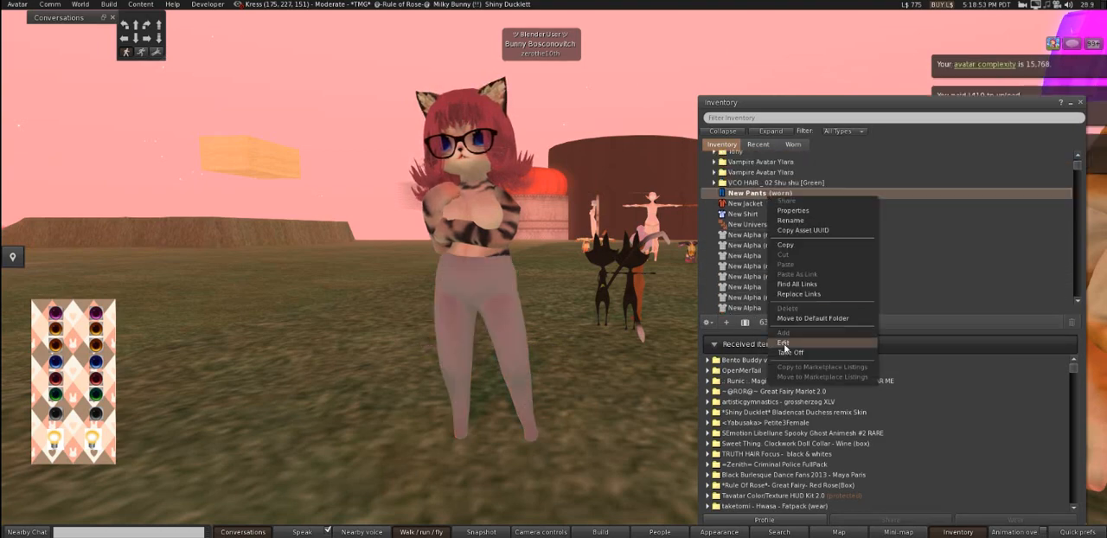
left_click(783, 343)
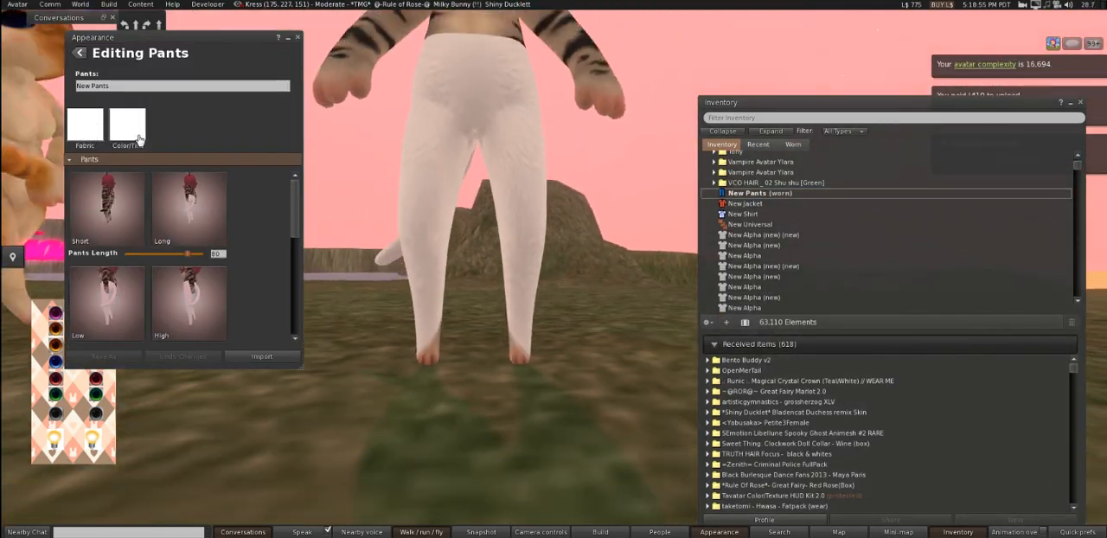
- Apply the recently uploaded texture 8 as the fabric of New Pants
left_click_drag(753, 102, 707, 85)
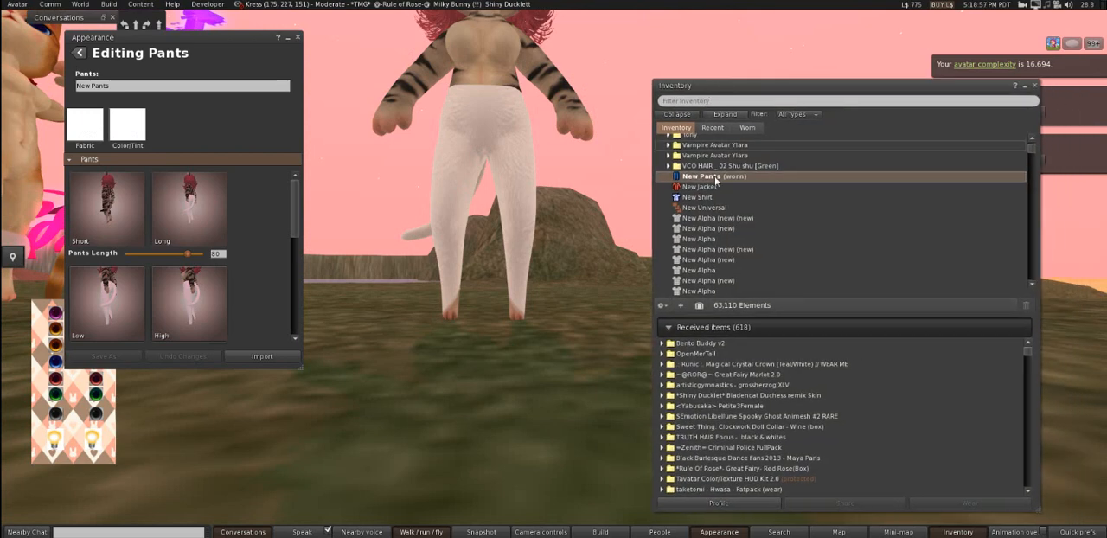
left_click(712, 129)
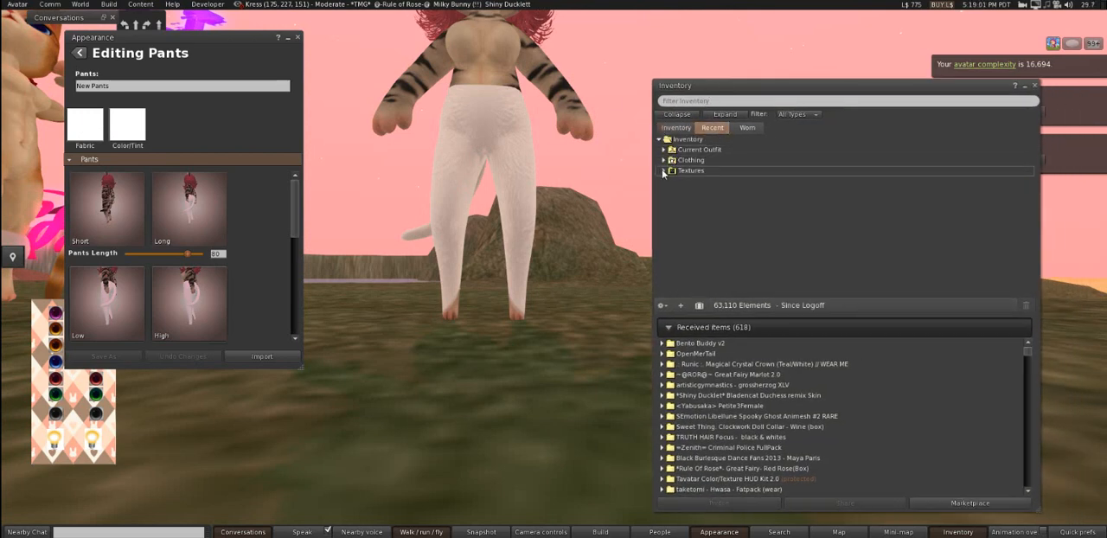
left_click_drag(679, 196, 85, 124)
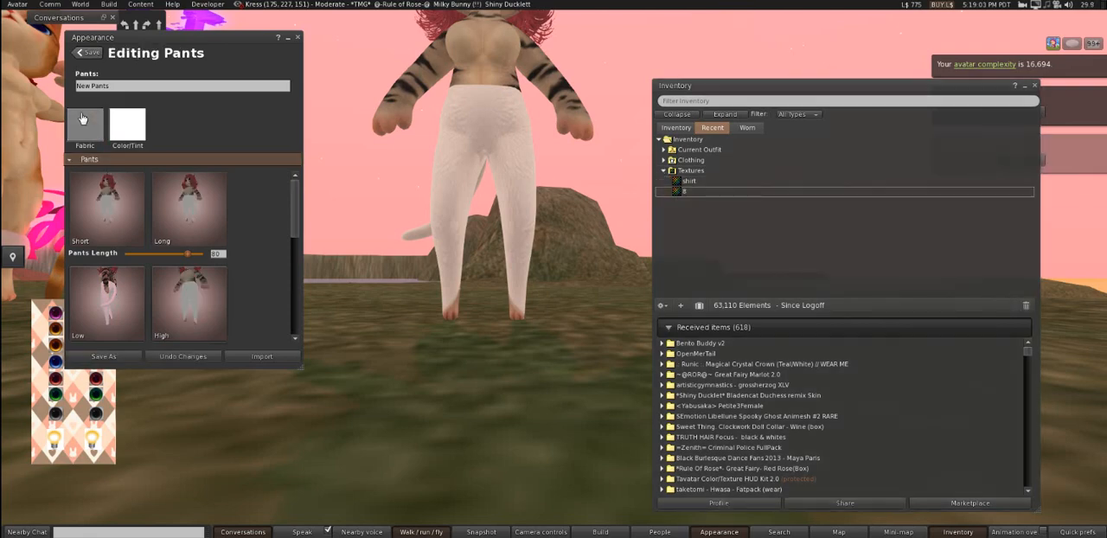
left_click_drag(488, 130, 506, 274)
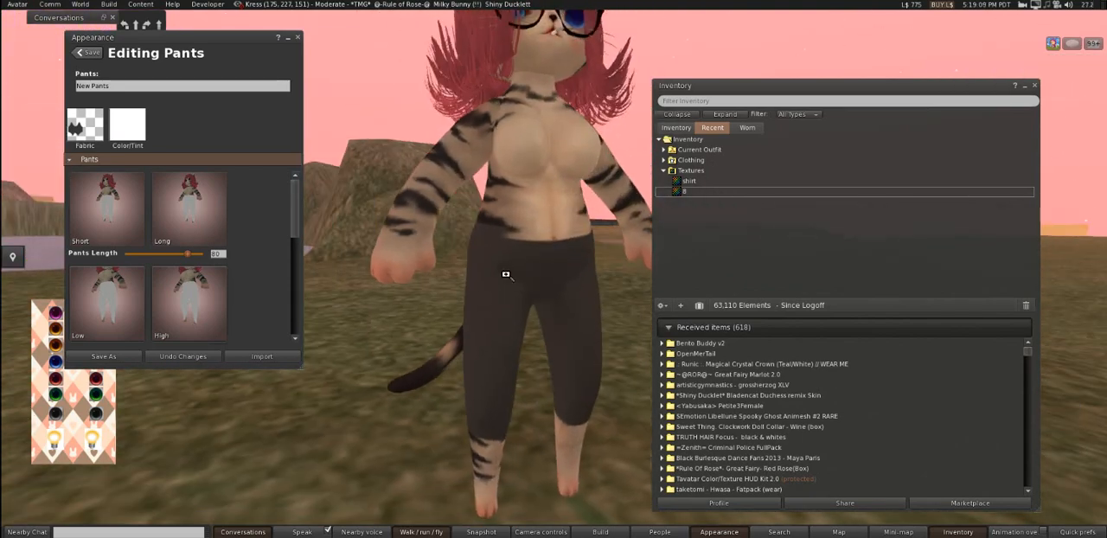
- Try a Pants Length of 62 and set it to 100
mouse_move(190, 256)
left_mouse_down()
mouse_move(158, 258)
mouse_move(176, 260)
left_mouse_up()
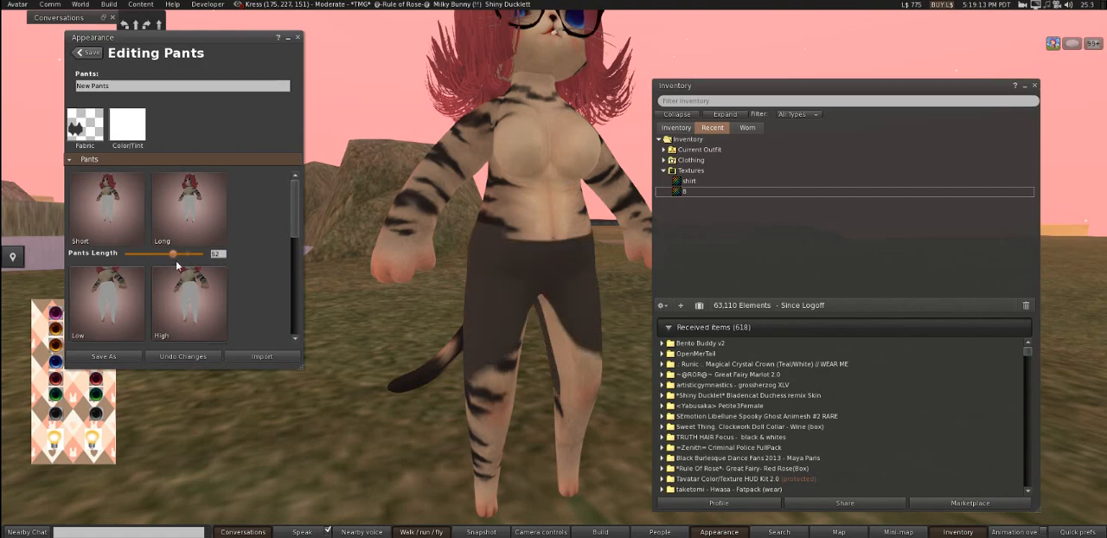
left_click_drag(543, 273, 564, 277)
left_click_drag(170, 256, 426, 274)
left_click_drag(587, 320, 550, 278)
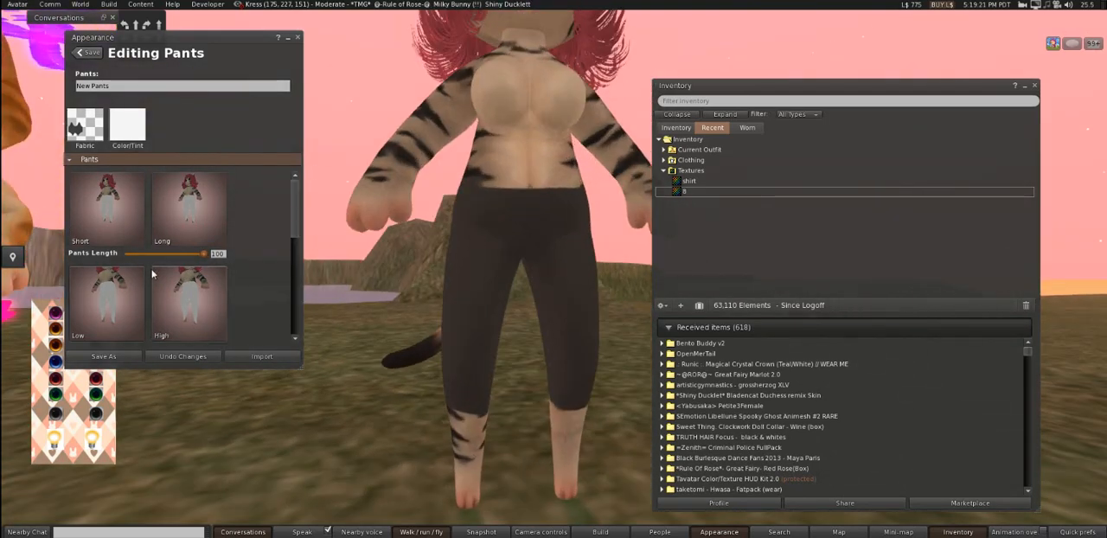
- Try tinting the pants purple with RGB 119, 78, 149, and cancel the colour change
left_click(128, 125)
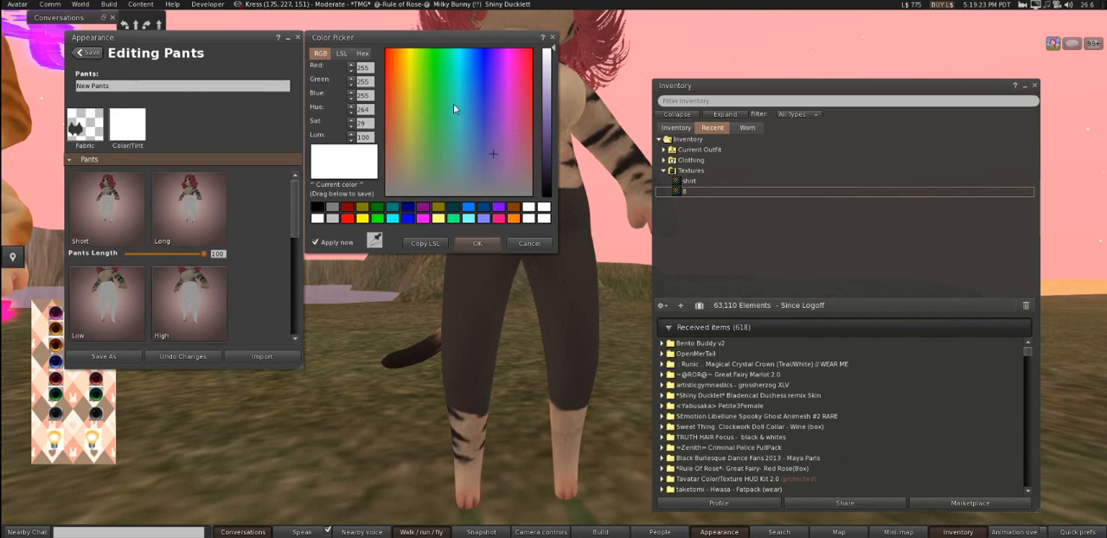
left_click_drag(538, 127, 506, 116)
left_click(550, 131)
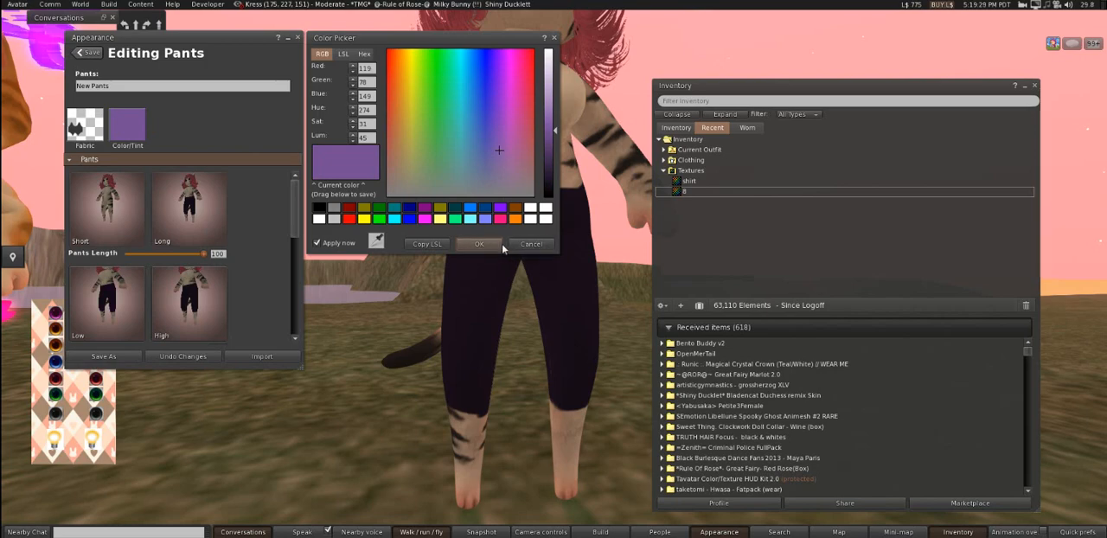
left_click(530, 244)
- Save the edited pants to the inventory as New Pants (new) and close the appearance editor
left_click_drag(500, 225, 352, 291)
left_click(113, 353)
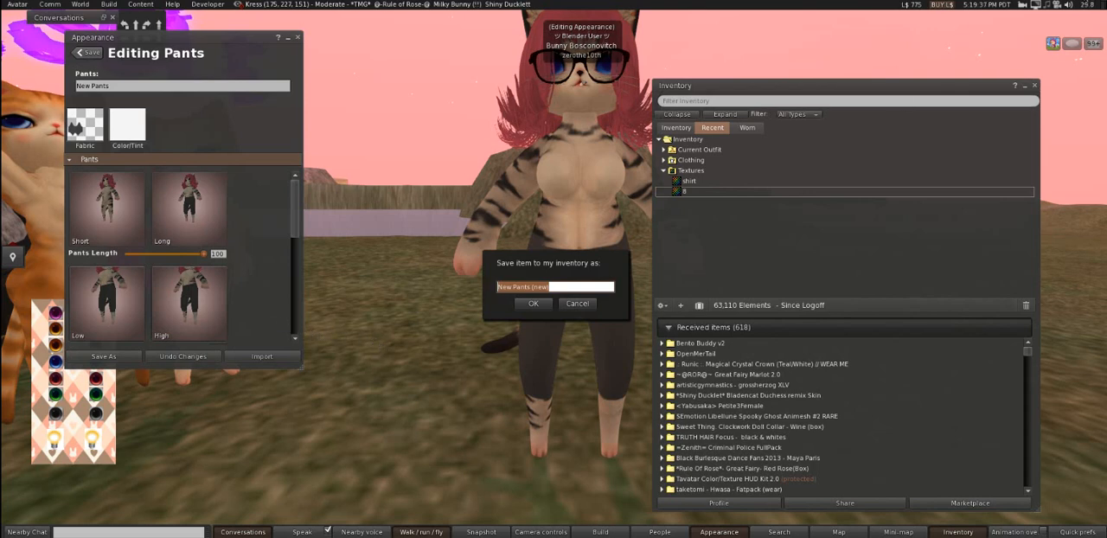
left_click(529, 304)
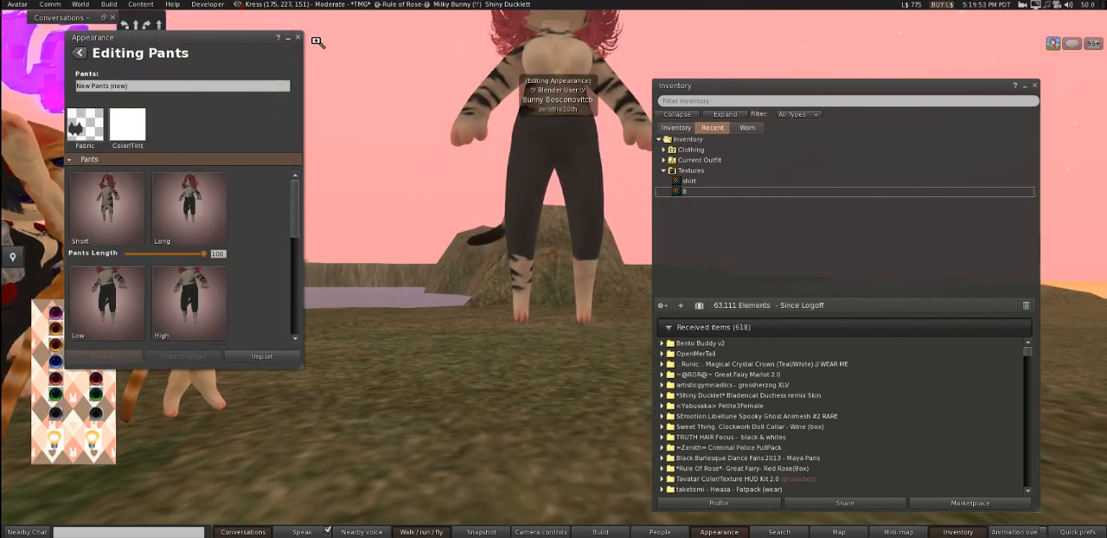
left_click(297, 38)
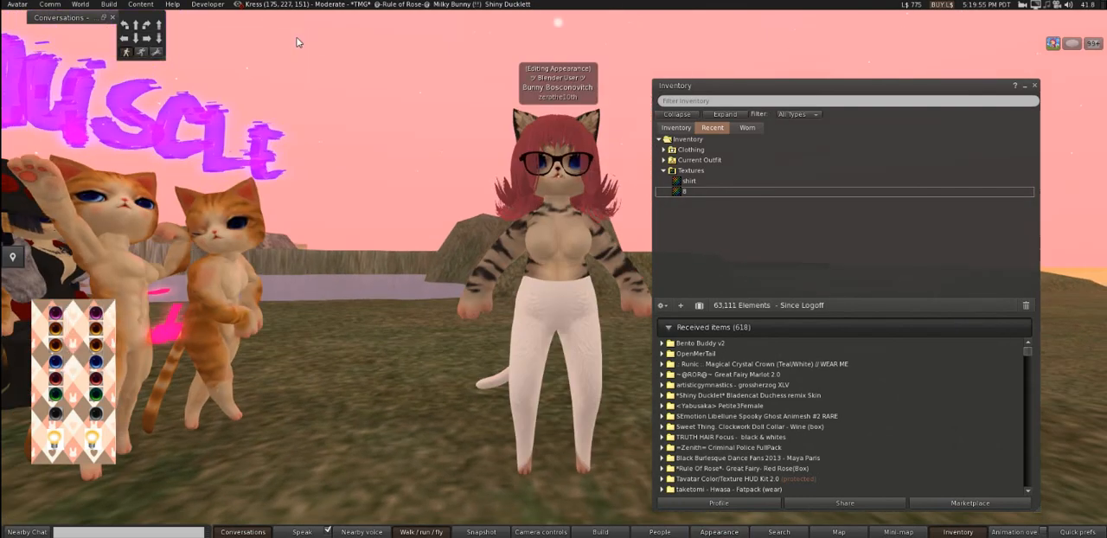
left_click_drag(556, 381, 556, 277)
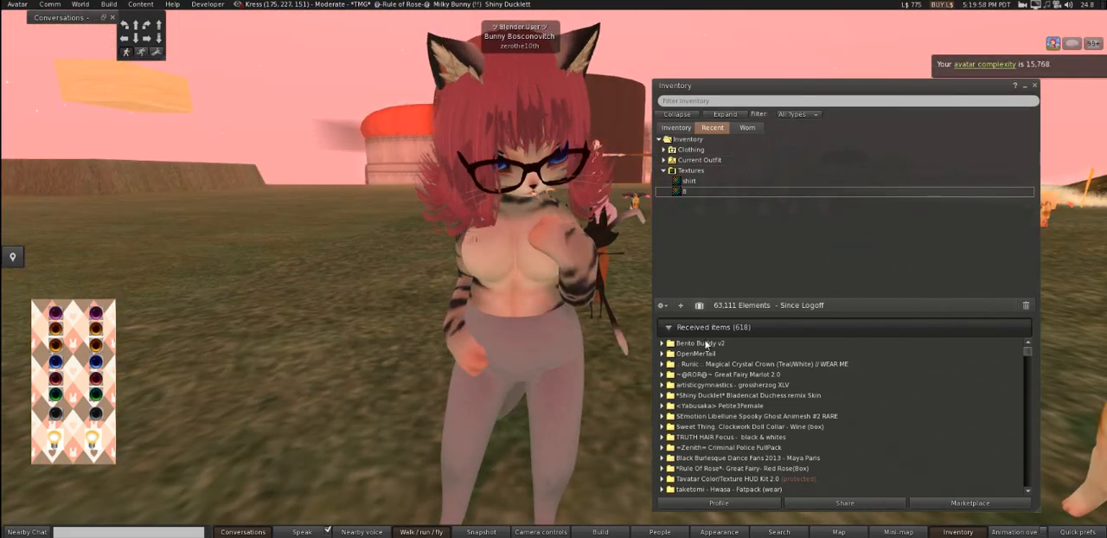
- Create and wear a new shirt clothing item, and open New Shirt for appearance editing
right_click(675, 217)
mouse_move(716, 273)
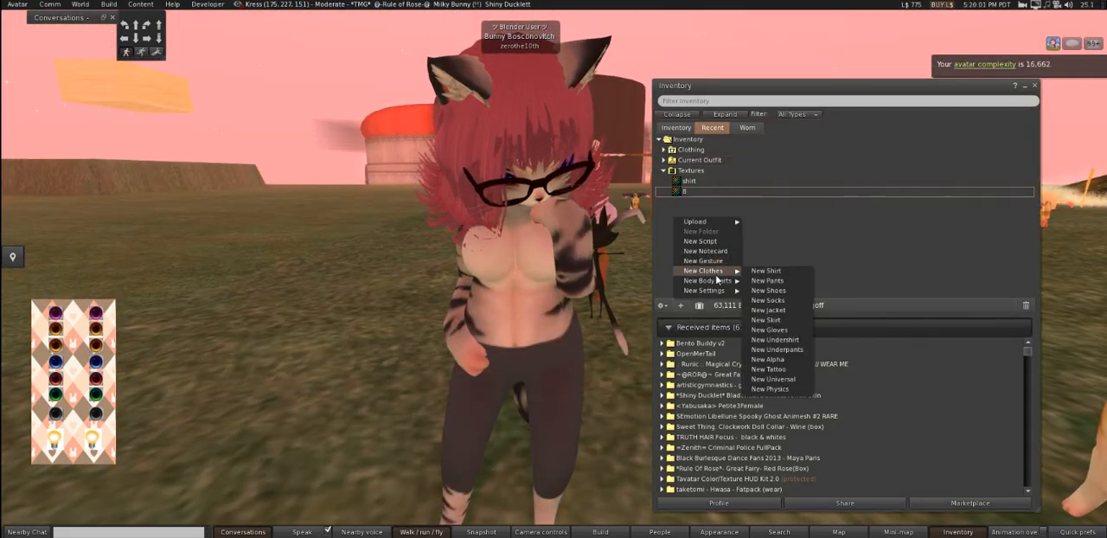
left_click(788, 279)
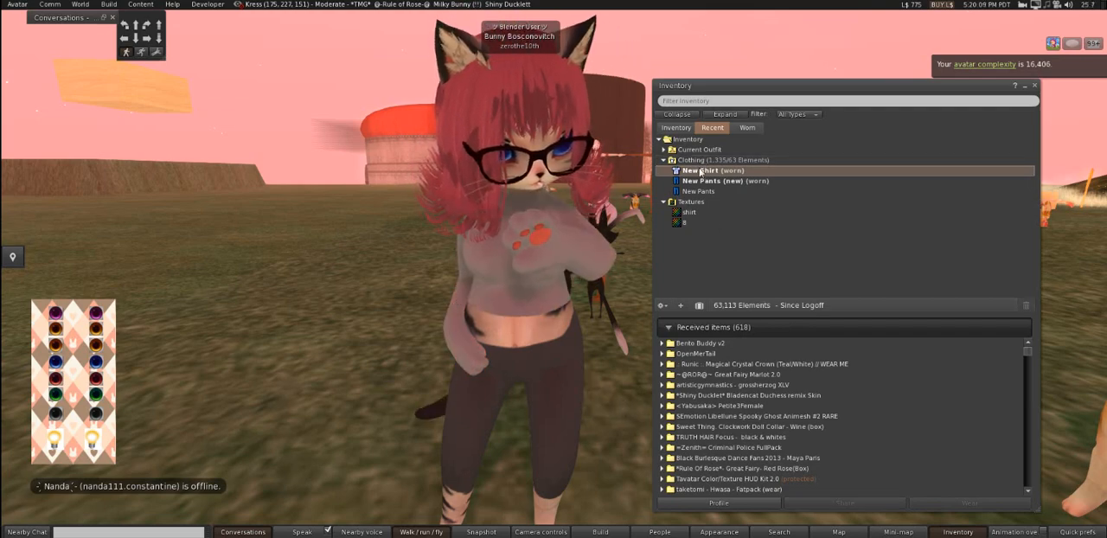
right_click(701, 172)
left_click(729, 326)
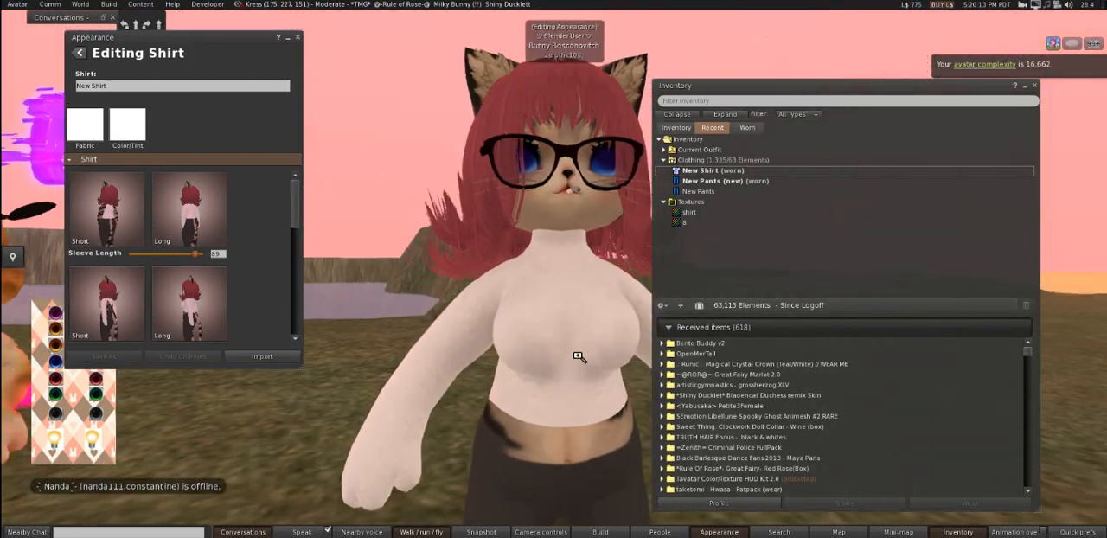
- Apply the uploaded shirt texture as the fabric of New Shirt and set Sleeve Length to 100
left_click_drag(690, 212, 86, 125)
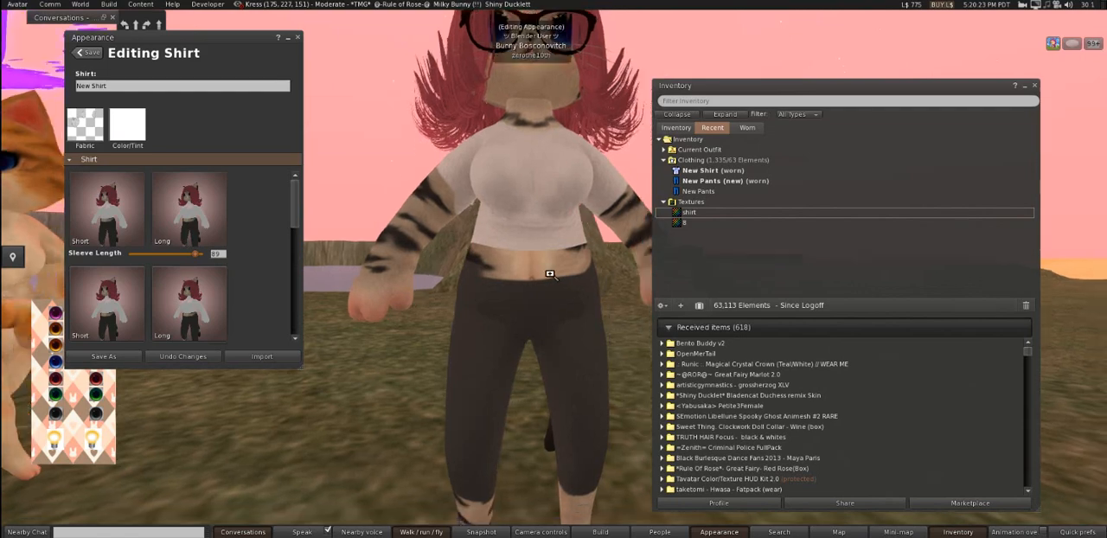
left_click_drag(198, 254, 266, 257)
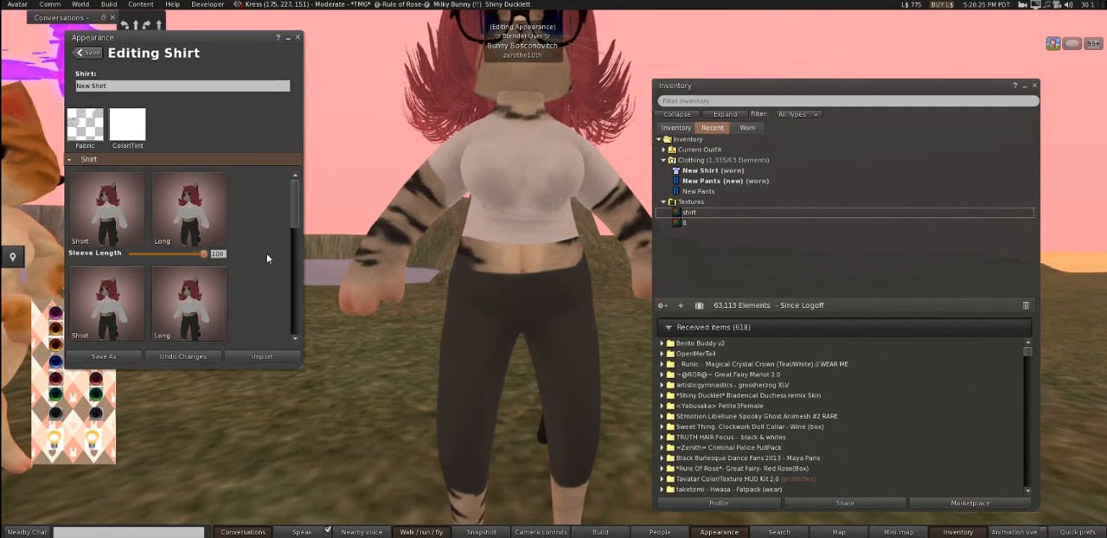
left_click_drag(549, 268, 586, 278)
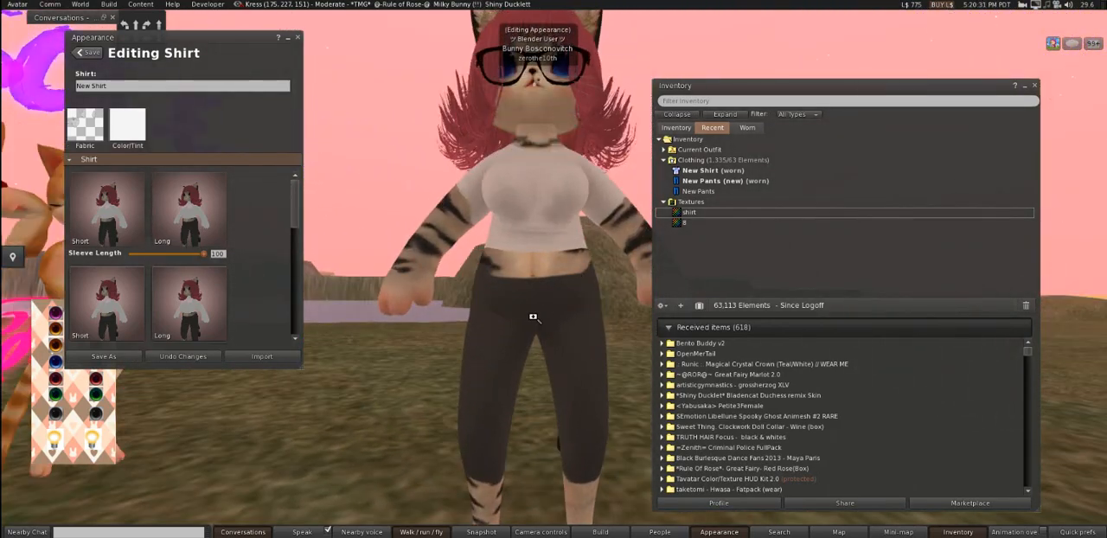
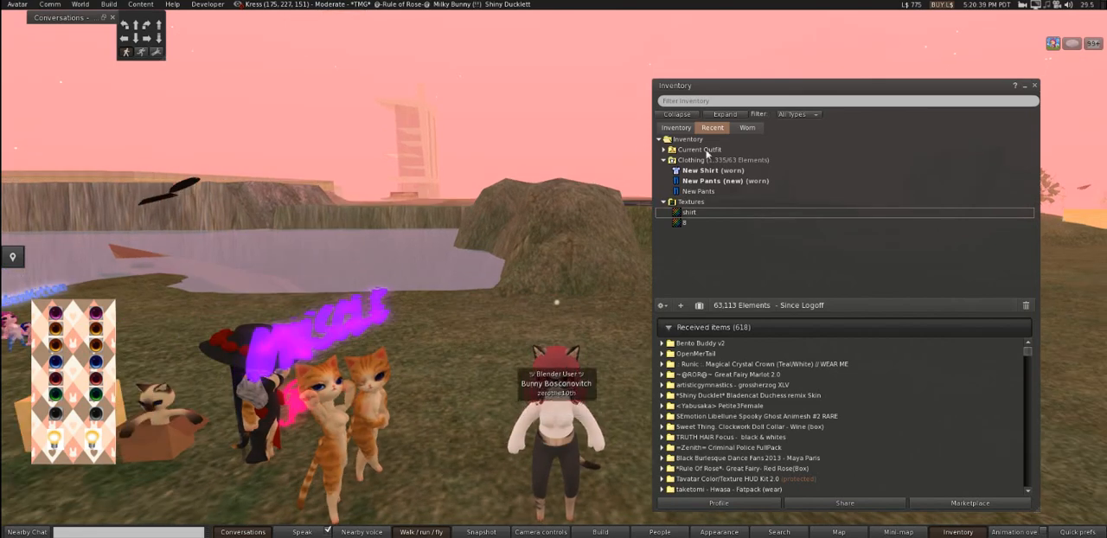
- Take off New Shirt and create a new jacket clothing item in the inventory
right_click(733, 170)
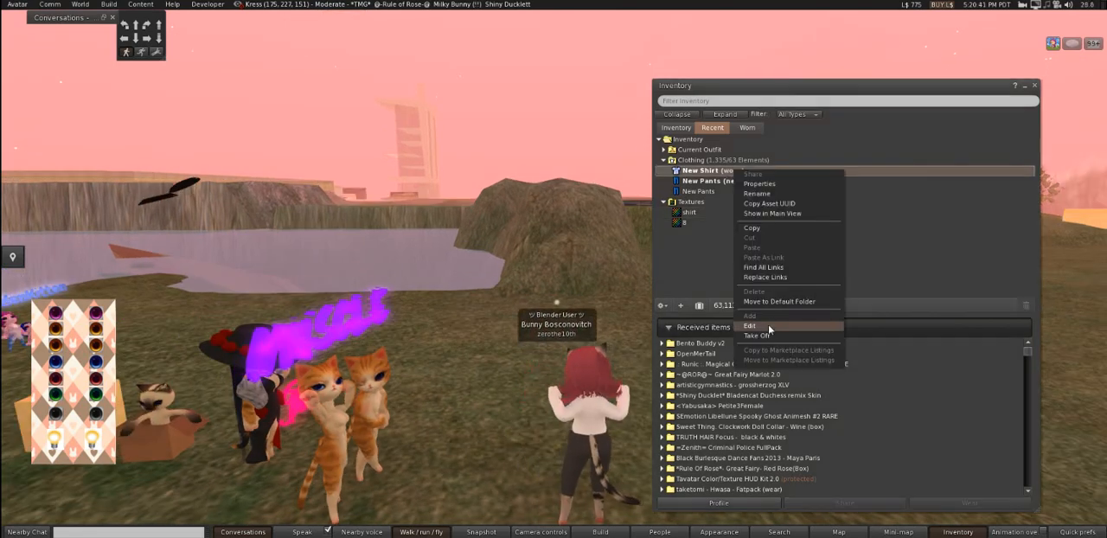
left_click(758, 336)
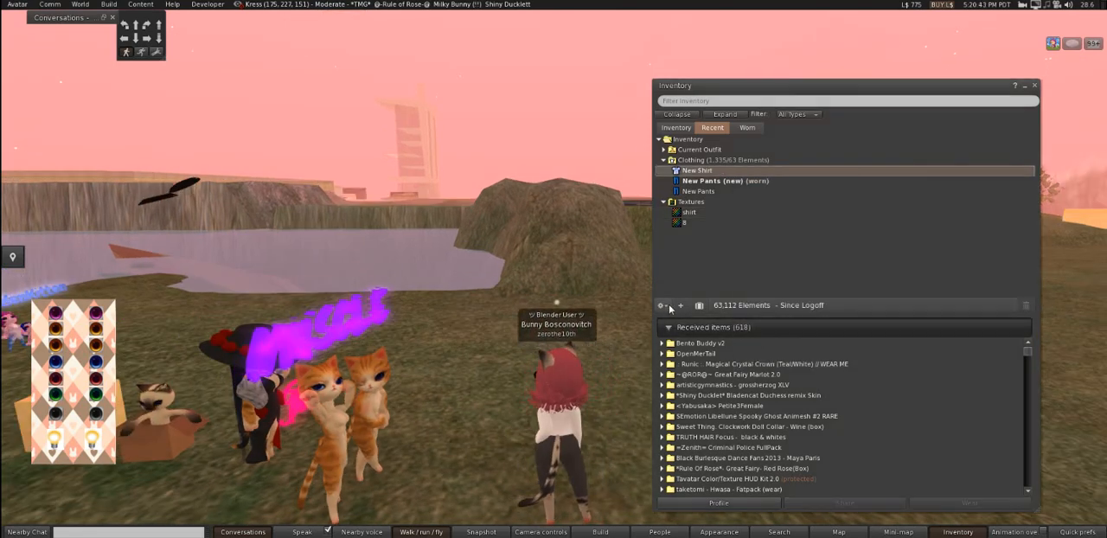
left_click(682, 305)
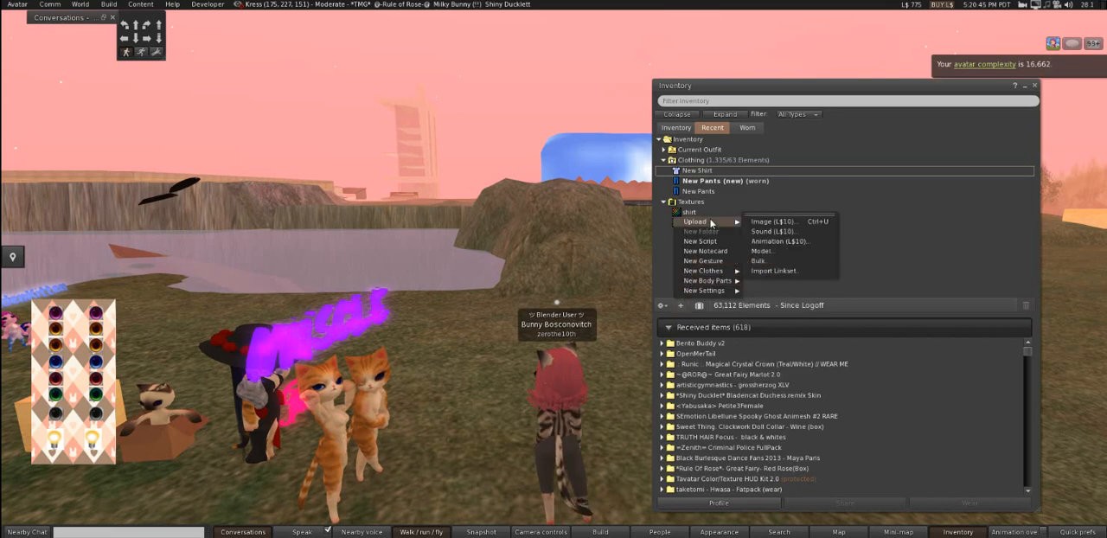
mouse_move(717, 274)
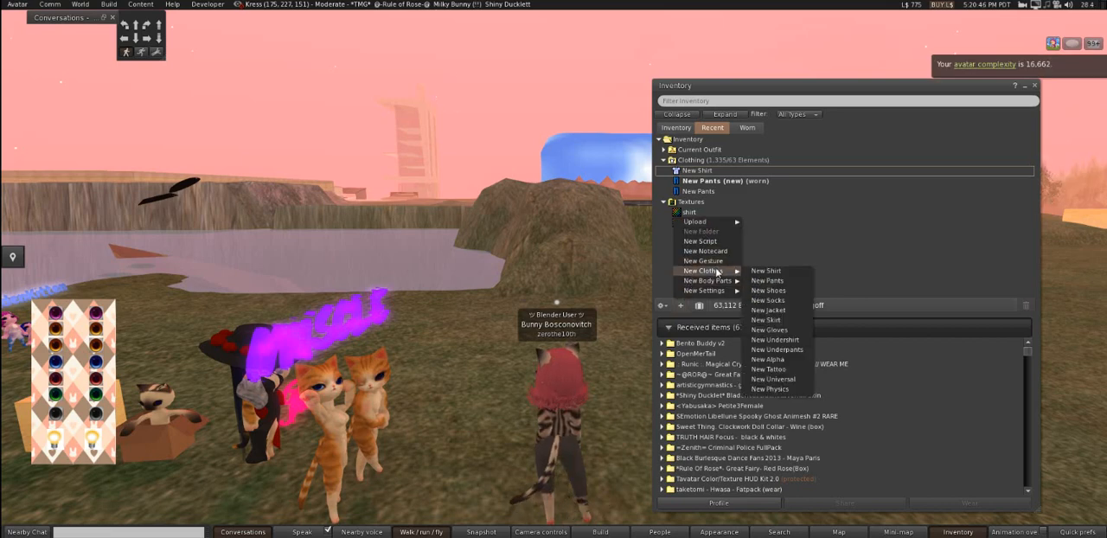
left_click(768, 309)
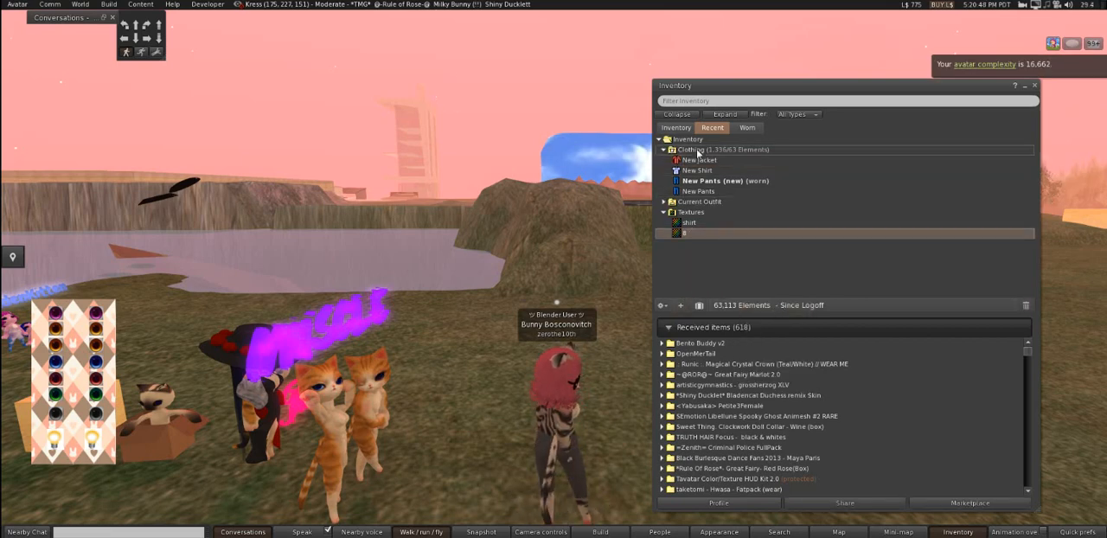
- Add New Jacket to the avatar's current outfit and open it for appearance editing
right_click(699, 160)
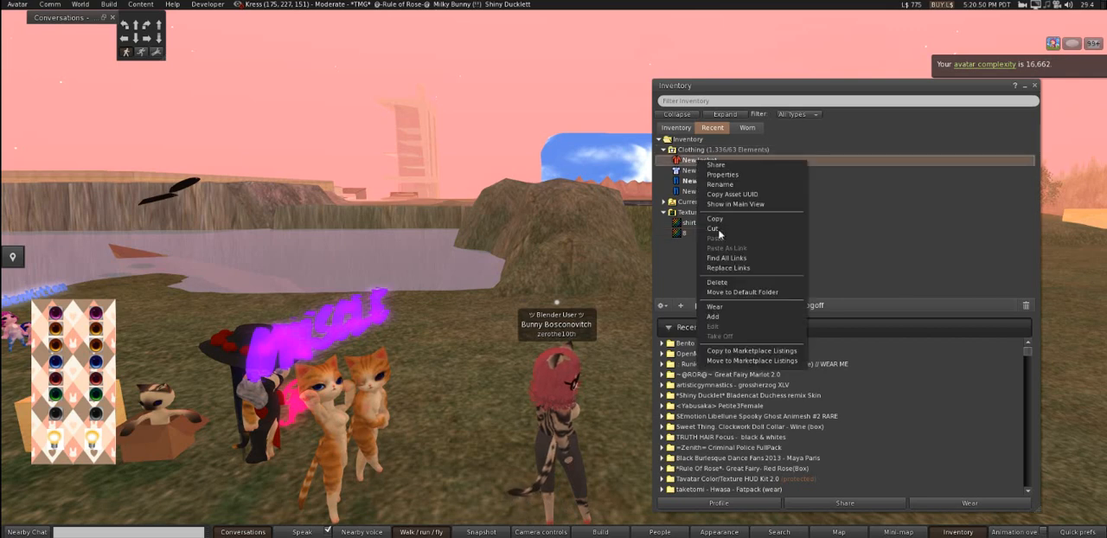
left_click(710, 318)
right_click(690, 171)
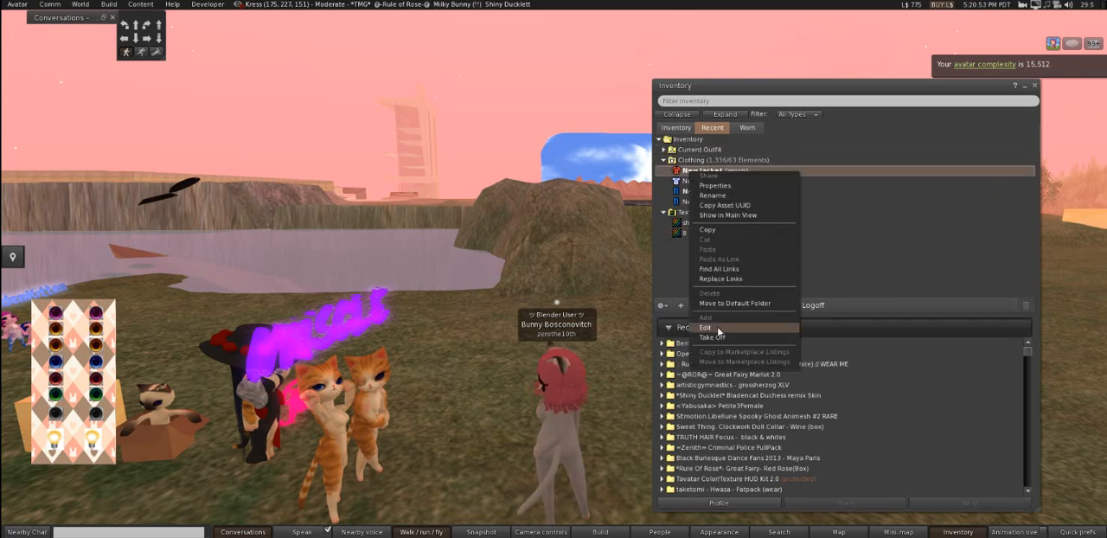
left_click(717, 326)
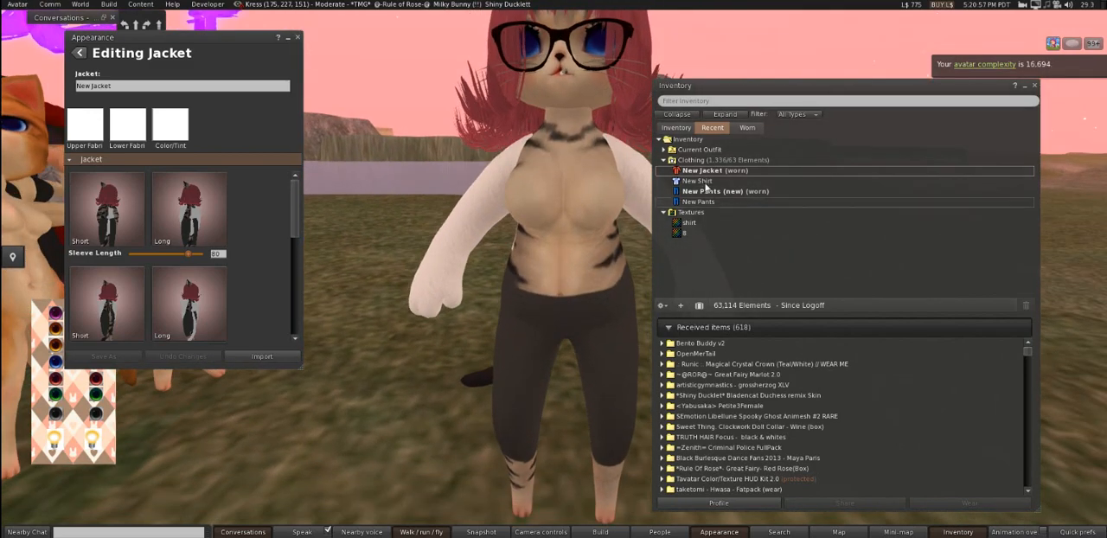
- Apply the uploaded shirt texture as the upper and lower fabric of New Jacket and set Sleeve Length to 100
left_click_drag(689, 223, 102, 141)
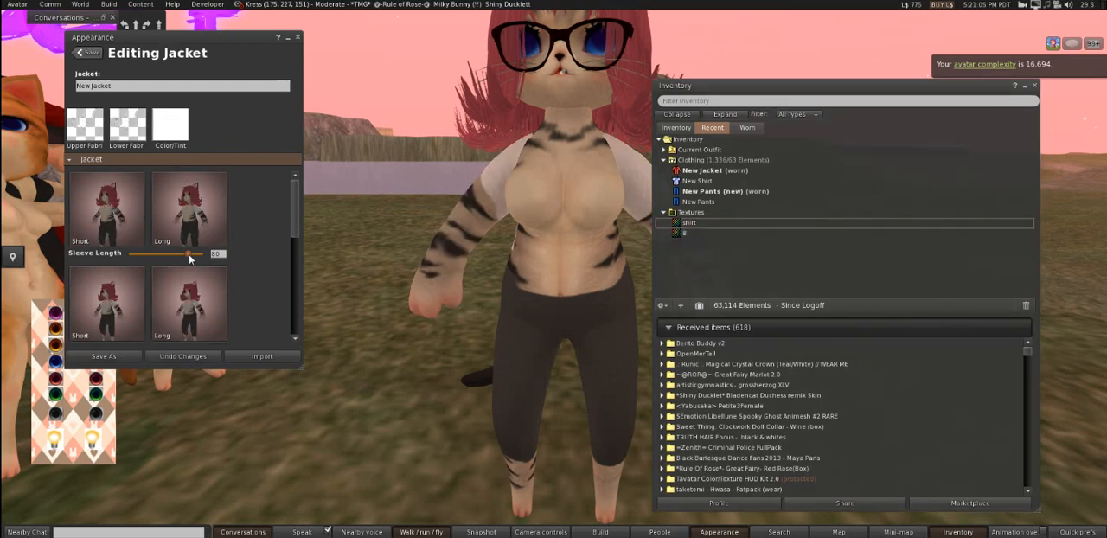
left_click_drag(189, 254, 204, 253)
- Set the jacket's Collar Front, Collar Back and Open Front to 100
scroll(163, 299, "down", 2)
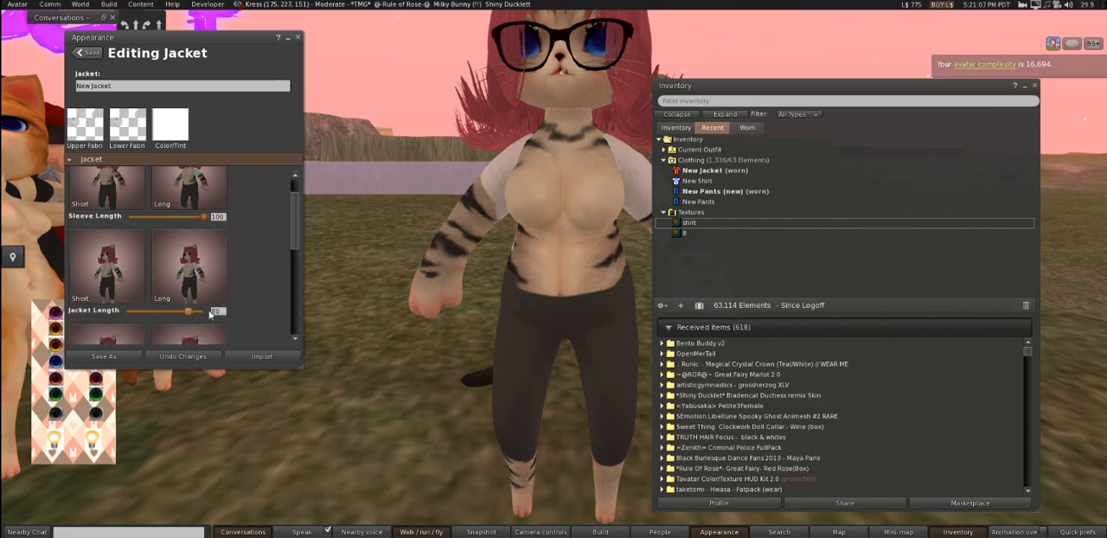
scroll(198, 286, "down", 4)
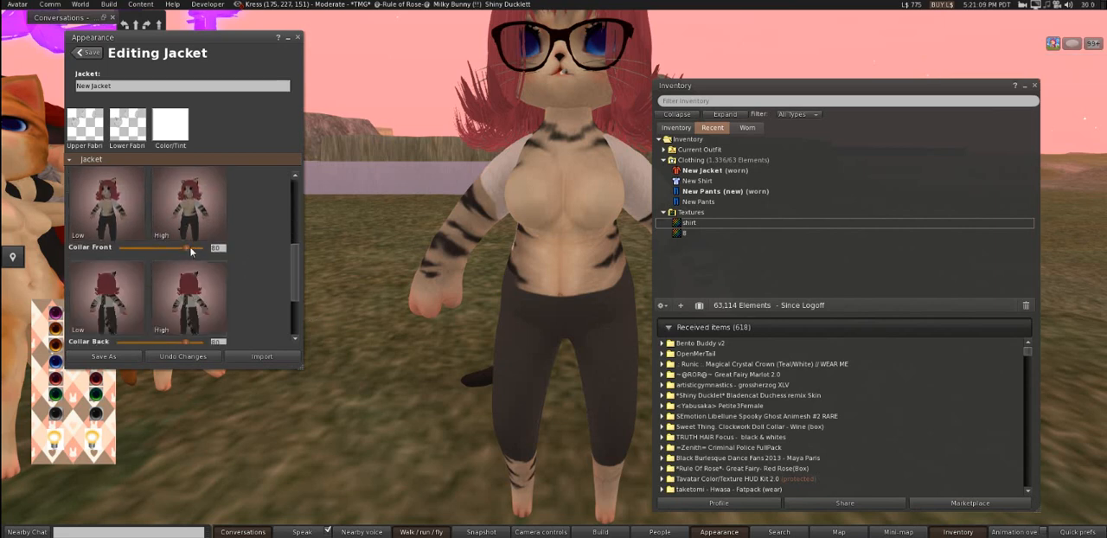
scroll(251, 292, "down", 3)
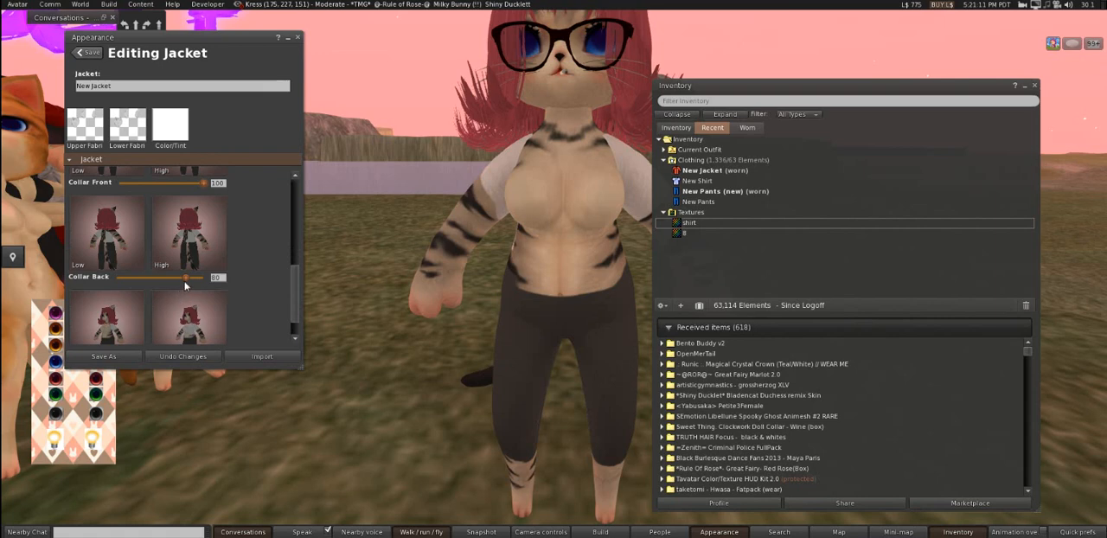
left_click_drag(212, 281, 259, 279)
scroll(259, 279, "down", 1)
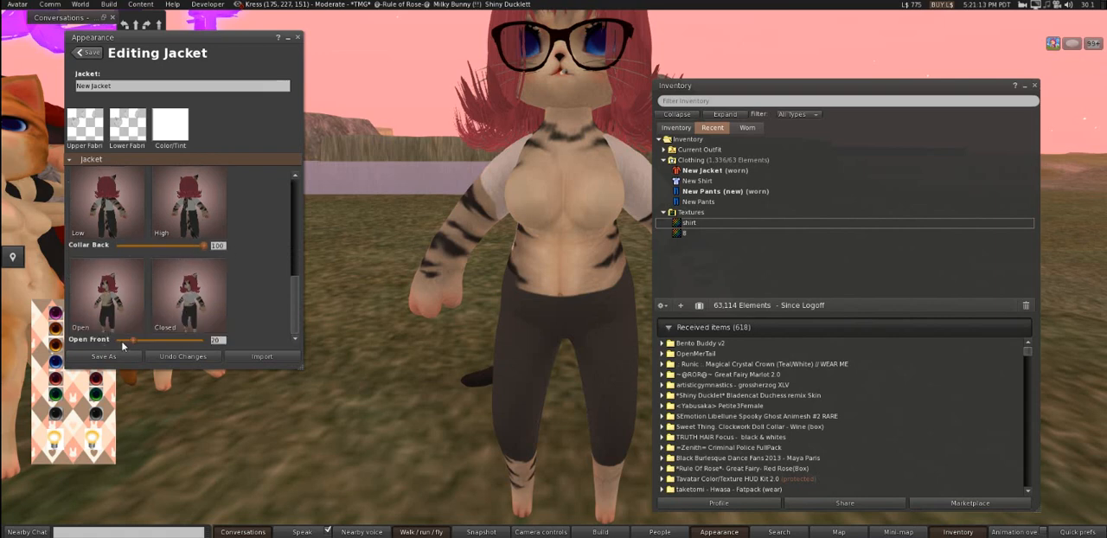
left_click_drag(136, 337, 259, 344)
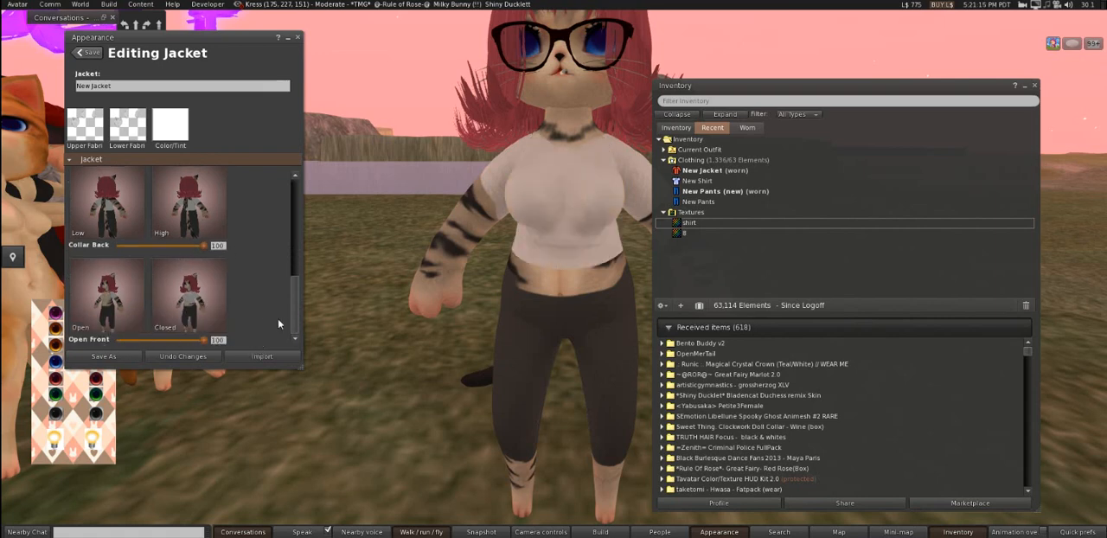
- Save the edited jacket to the inventory as New Jacket (new) and close the appearance editor
left_click_drag(552, 281, 386, 271)
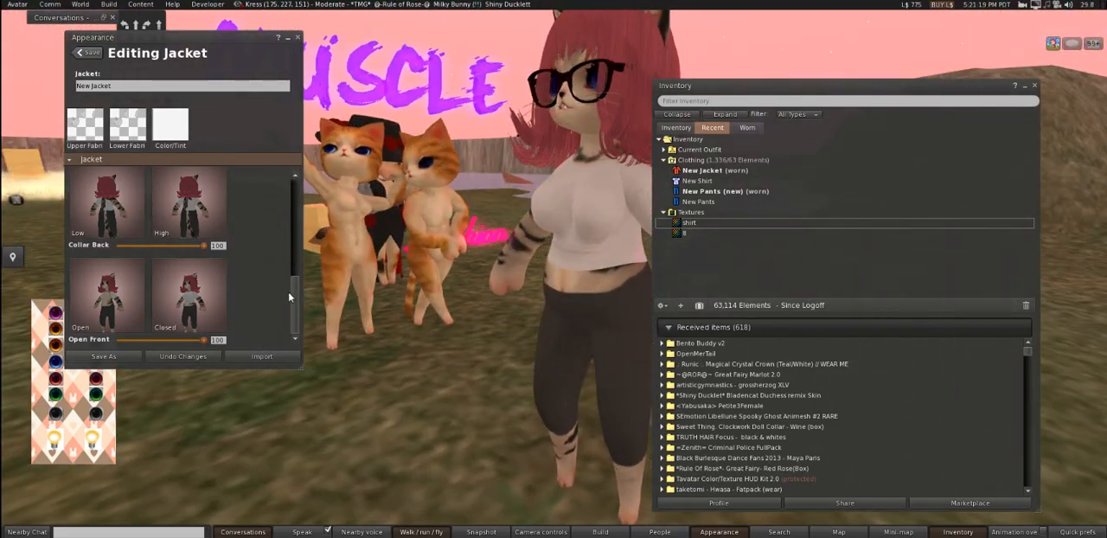
left_click_drag(297, 312, 296, 206)
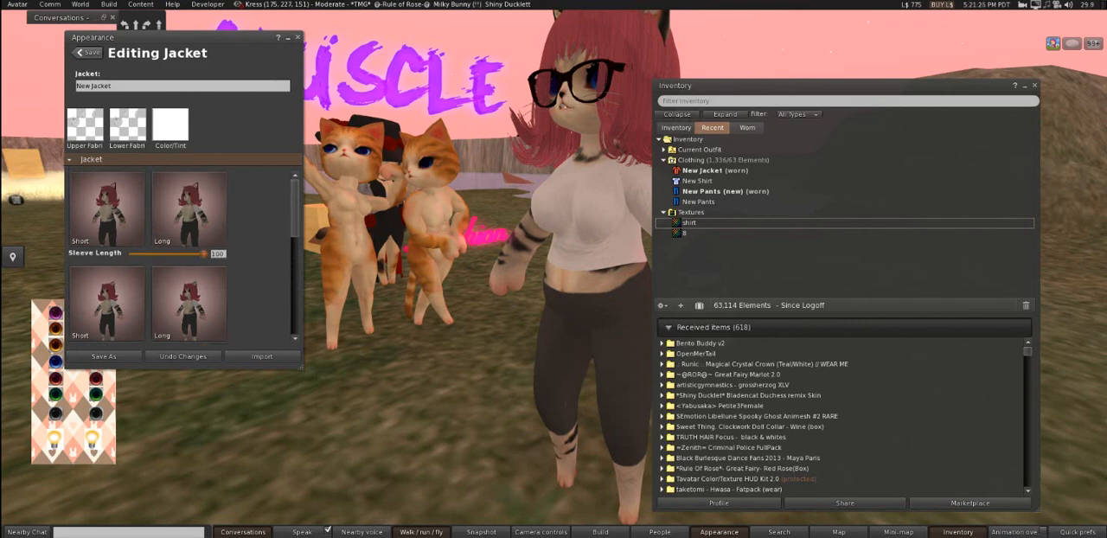
left_click_drag(554, 260, 709, 225)
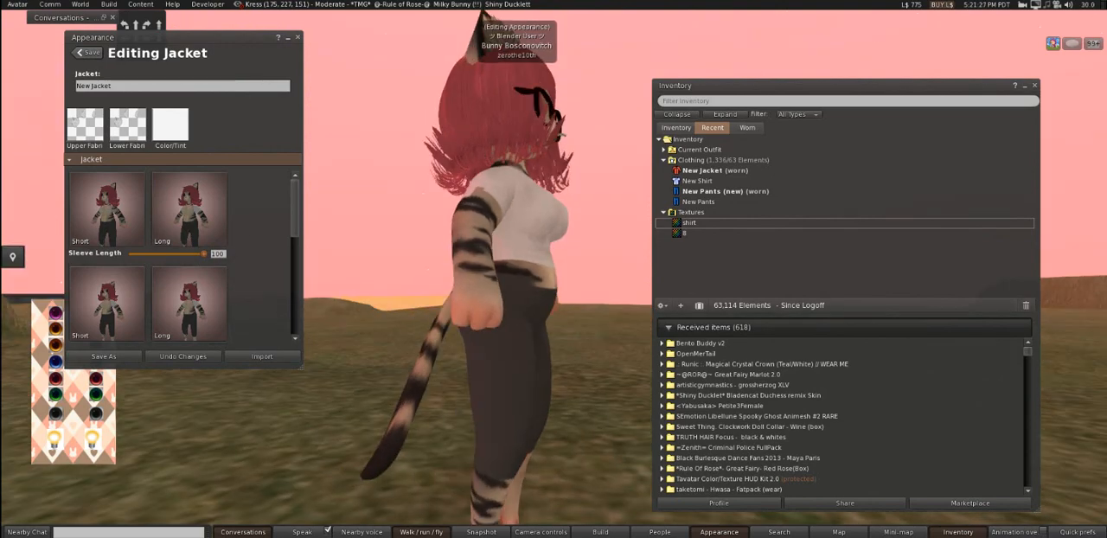
left_click_drag(519, 259, 407, 259)
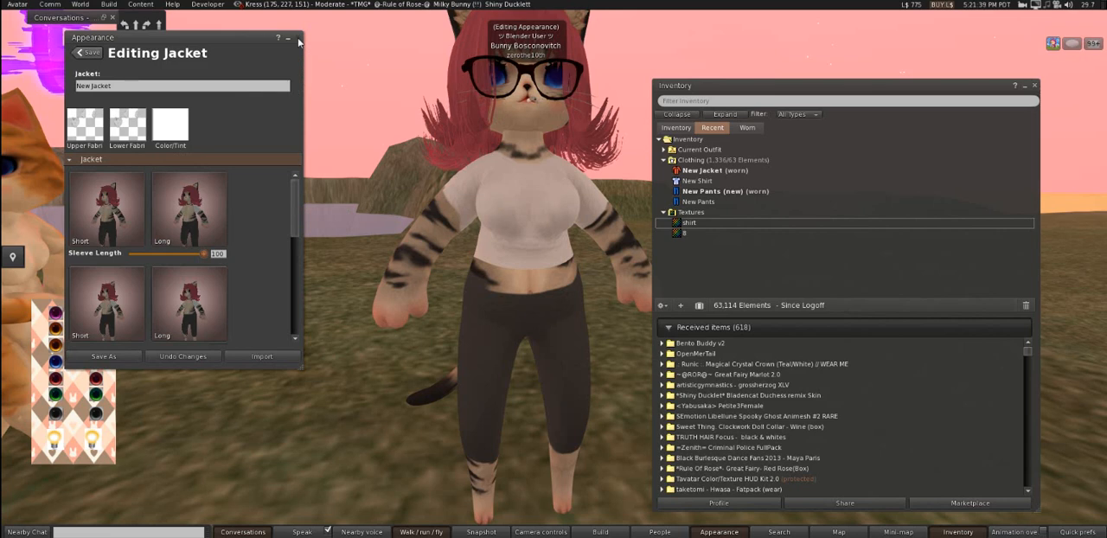
left_click(103, 356)
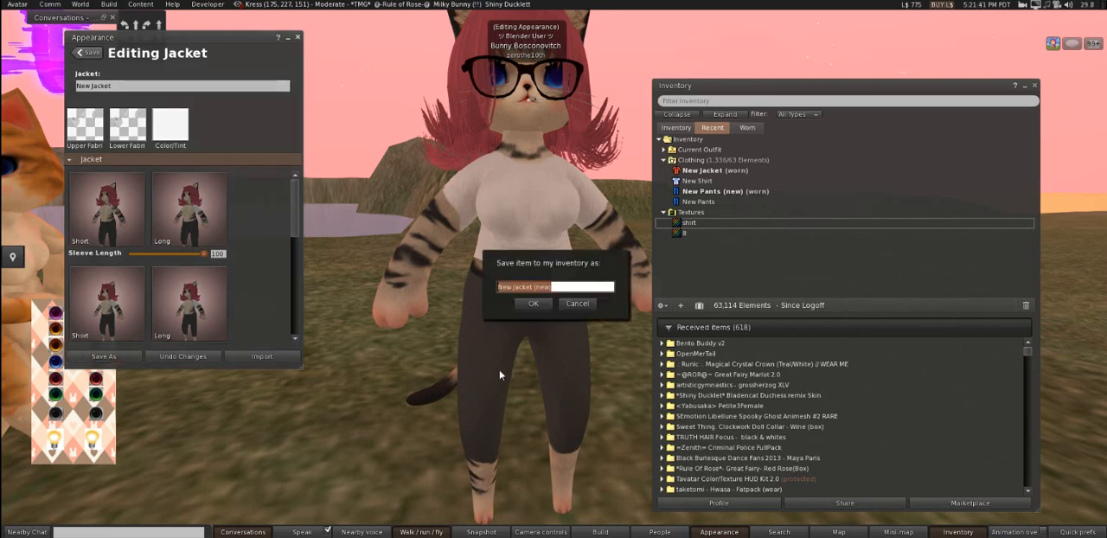
left_click(581, 305)
left_click(534, 305)
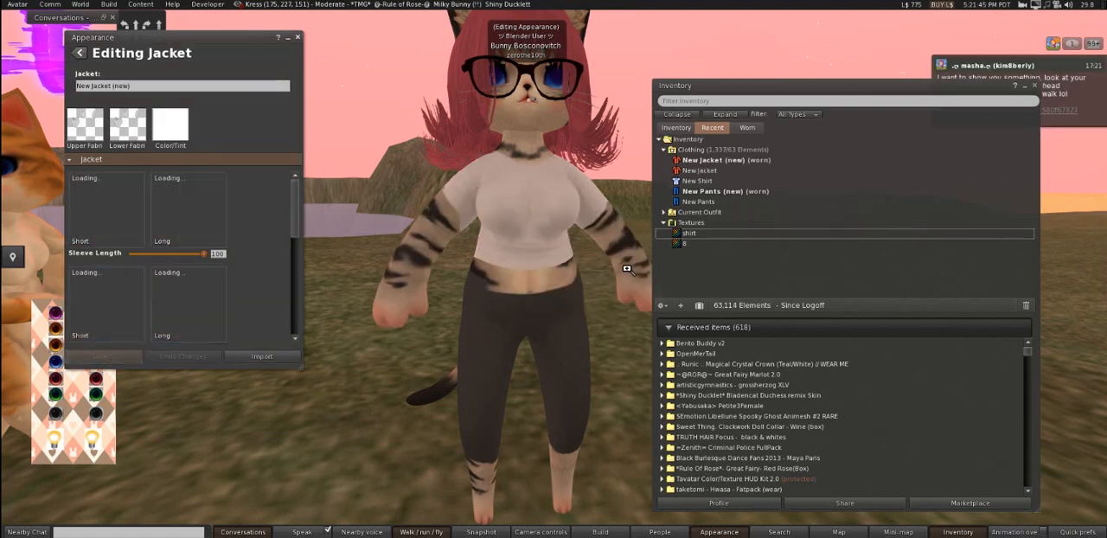
left_click_drag(560, 276, 557, 275)
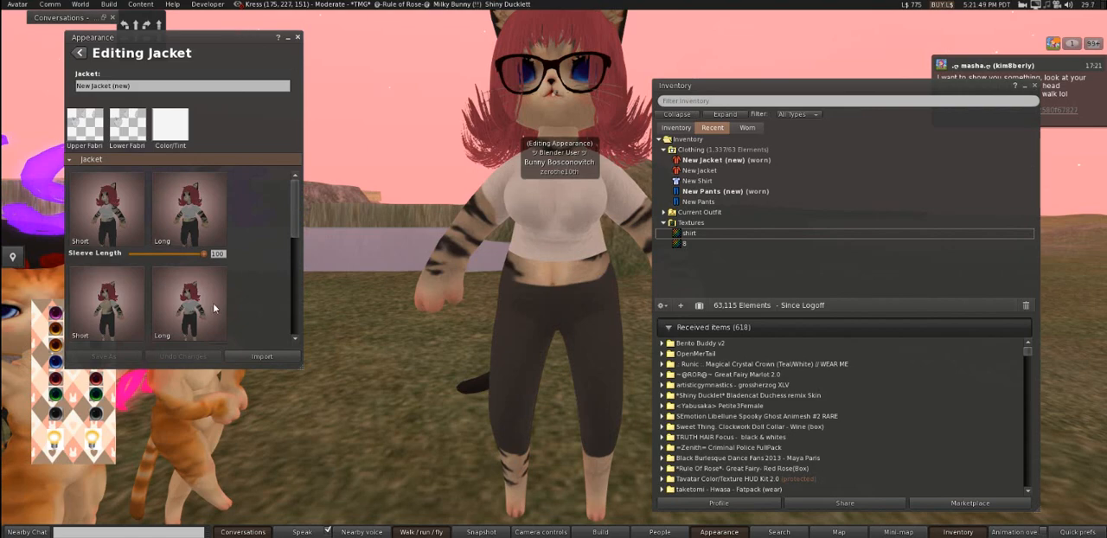
left_click(297, 37)
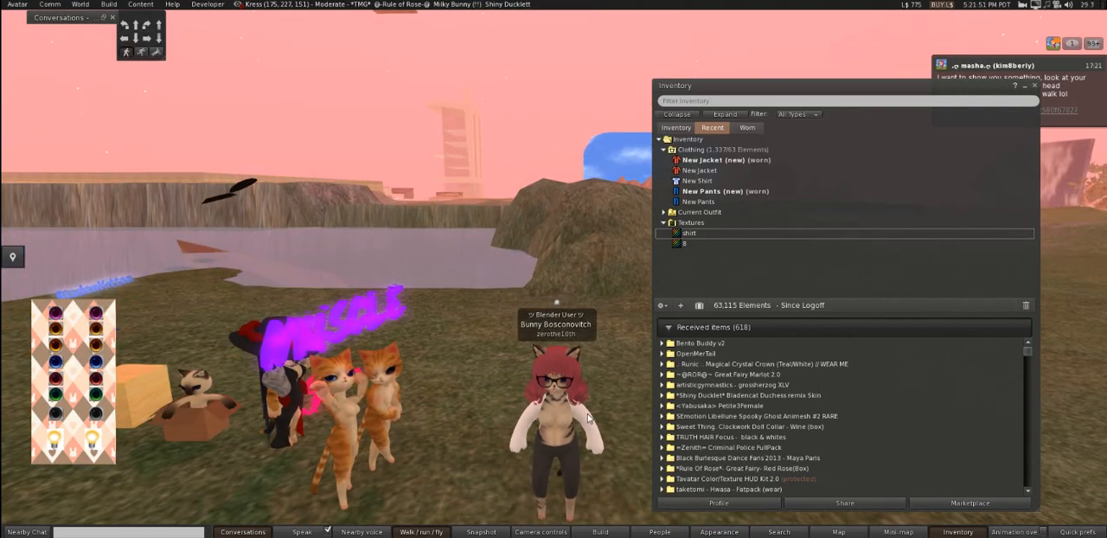
- Create a new underpants clothing item in the inventory without wearing it
left_click(556, 427, "alt")
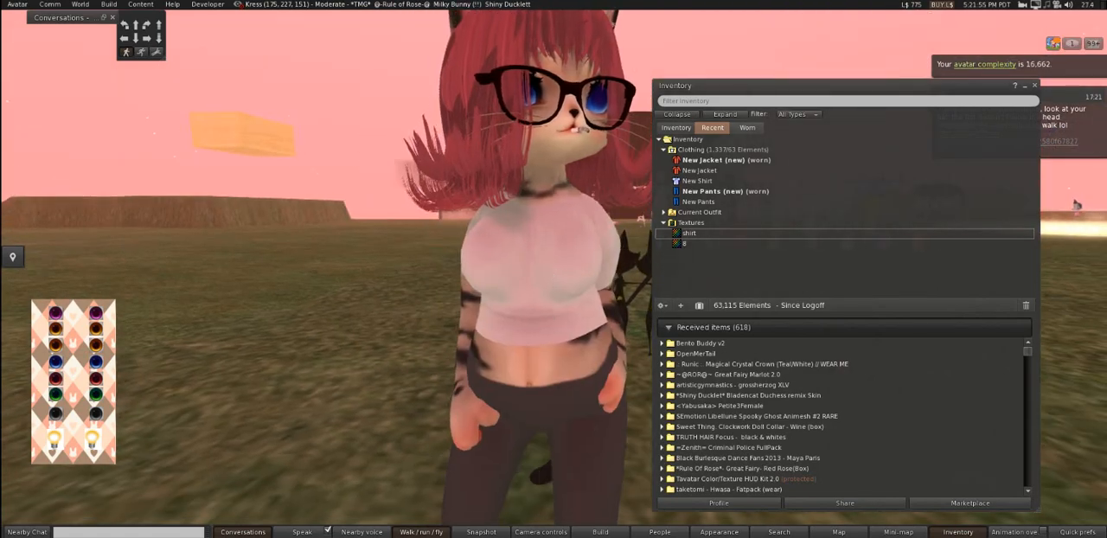
left_click_drag(558, 276, 559, 277)
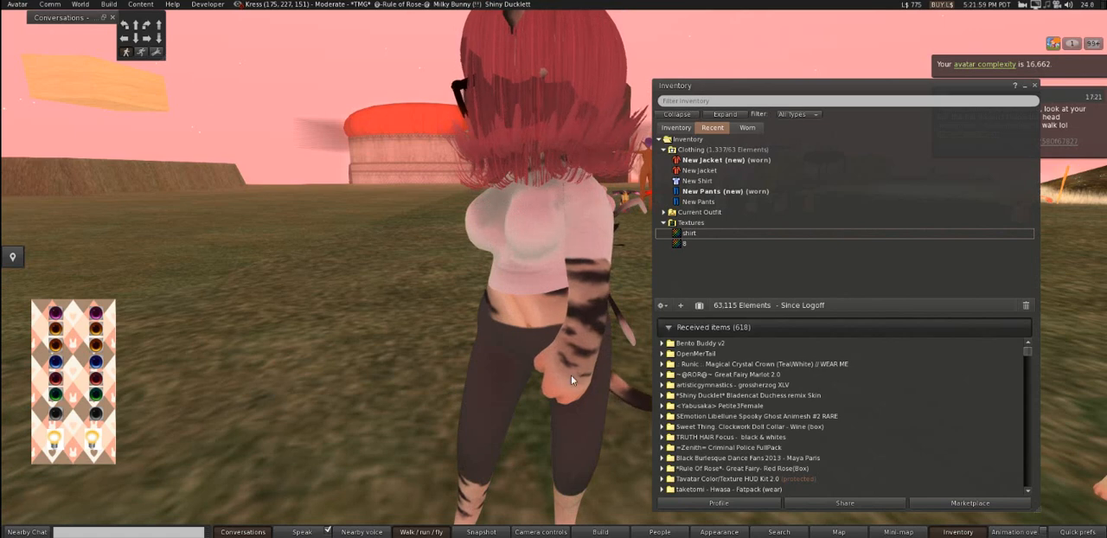
right_click(707, 192)
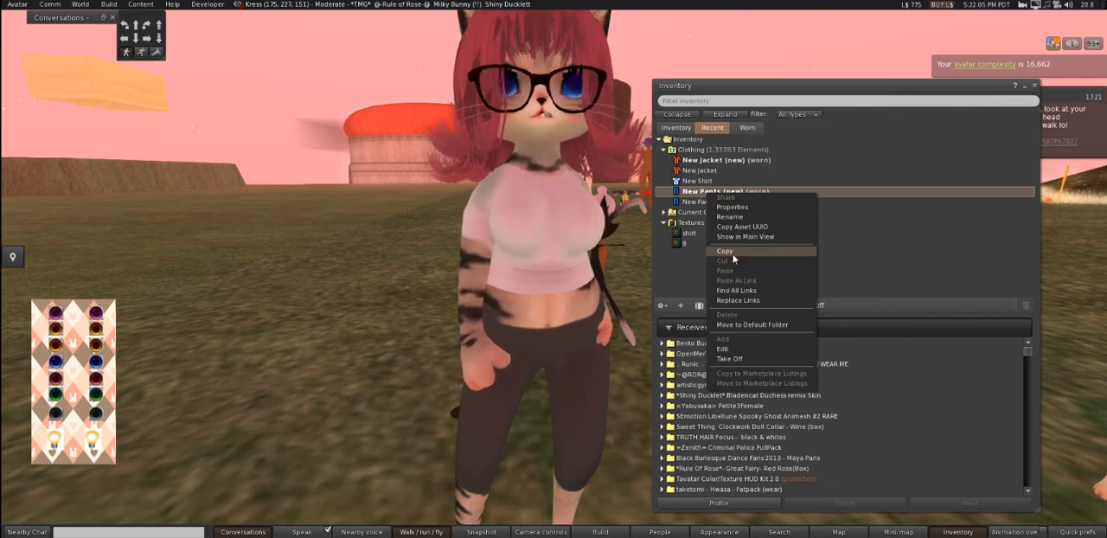
left_click(683, 306)
mouse_move(715, 287)
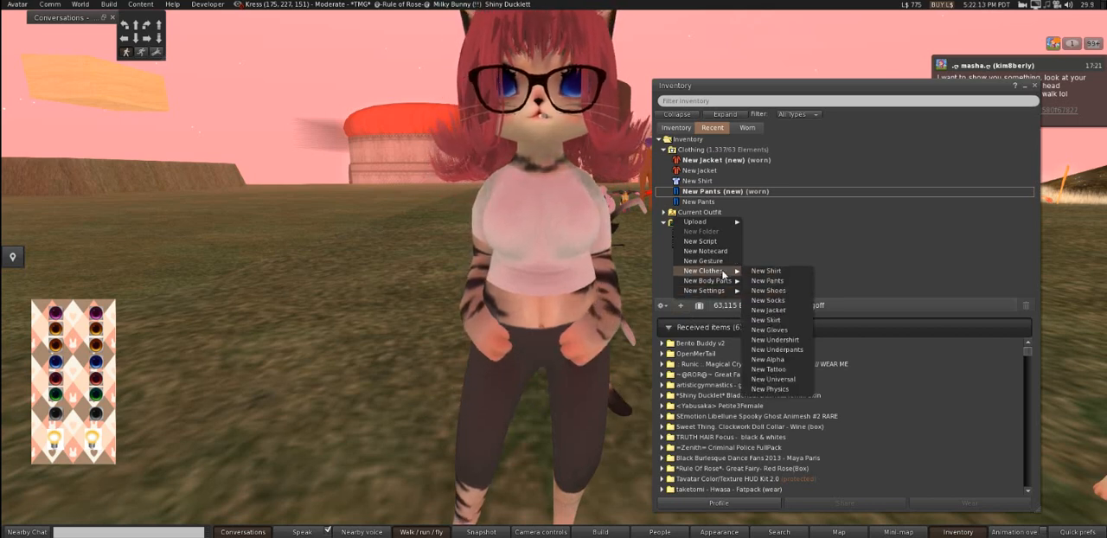
left_click(787, 350)
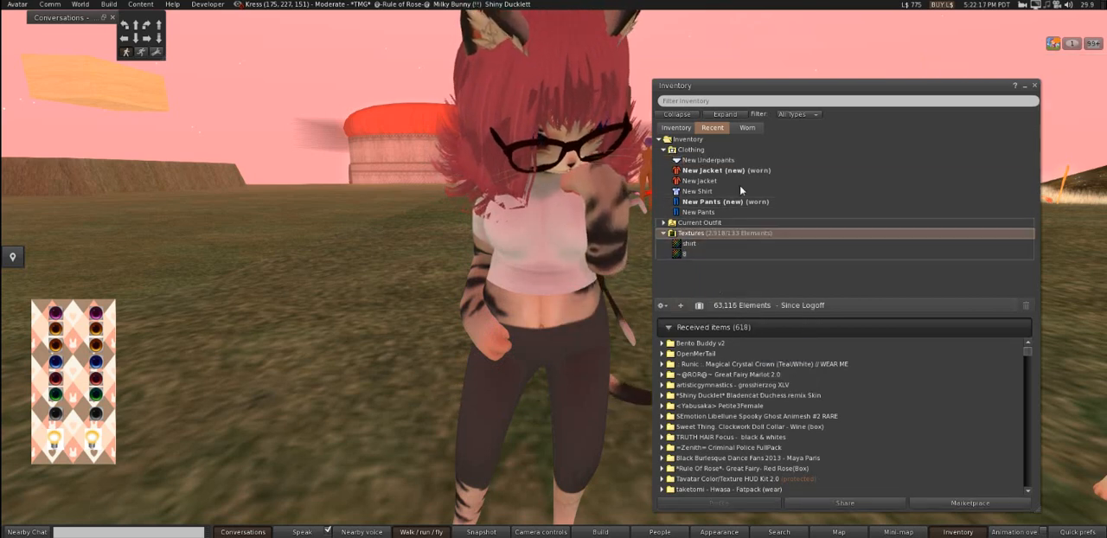
right_click(726, 161)
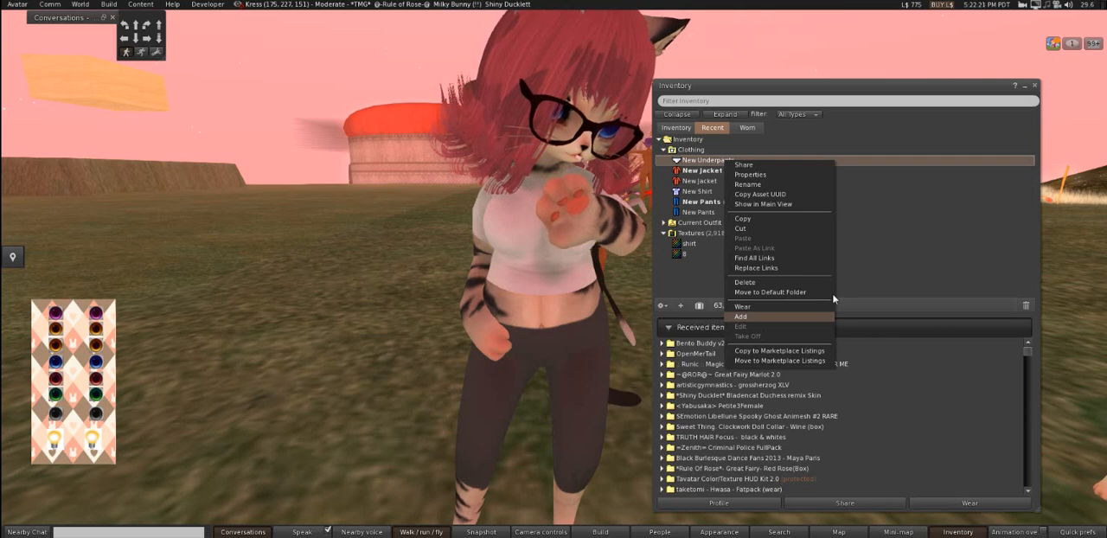
left_click(901, 250)
- Add the original New Pants on top of the worn New Pants (new) and open them for appearance editing
left_click(689, 201)
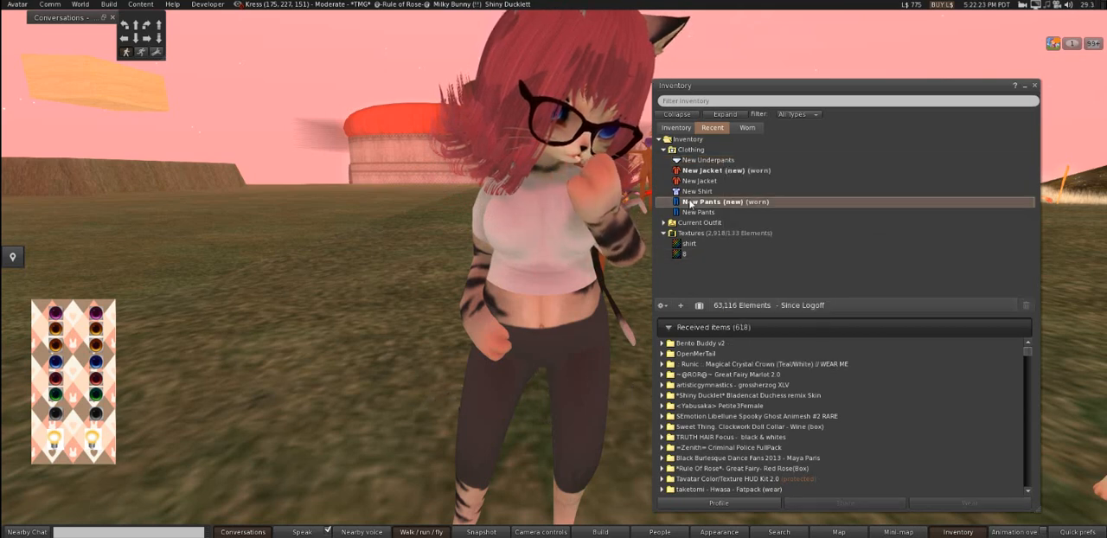
right_click(686, 213)
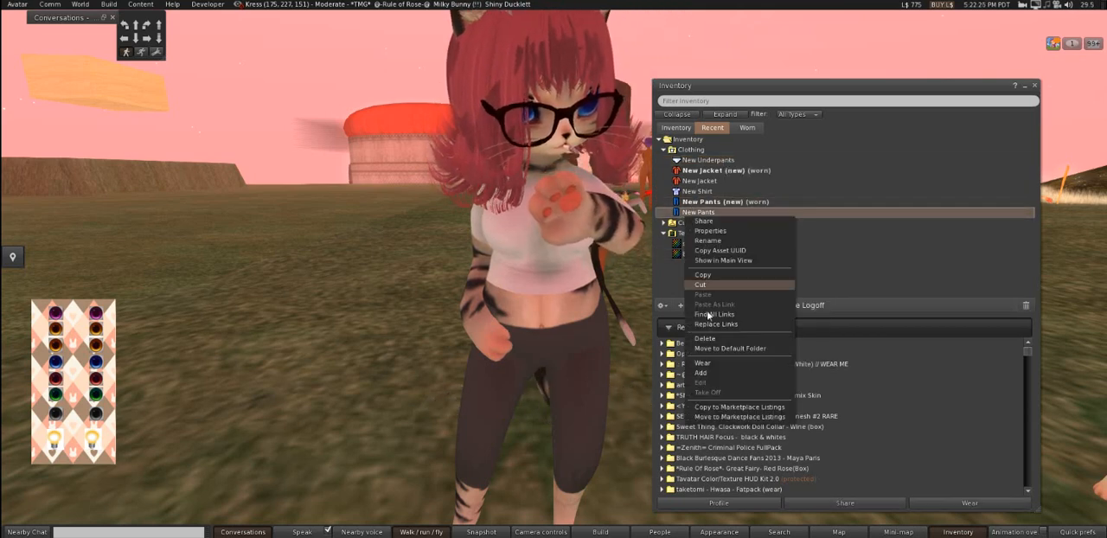
left_click(712, 373)
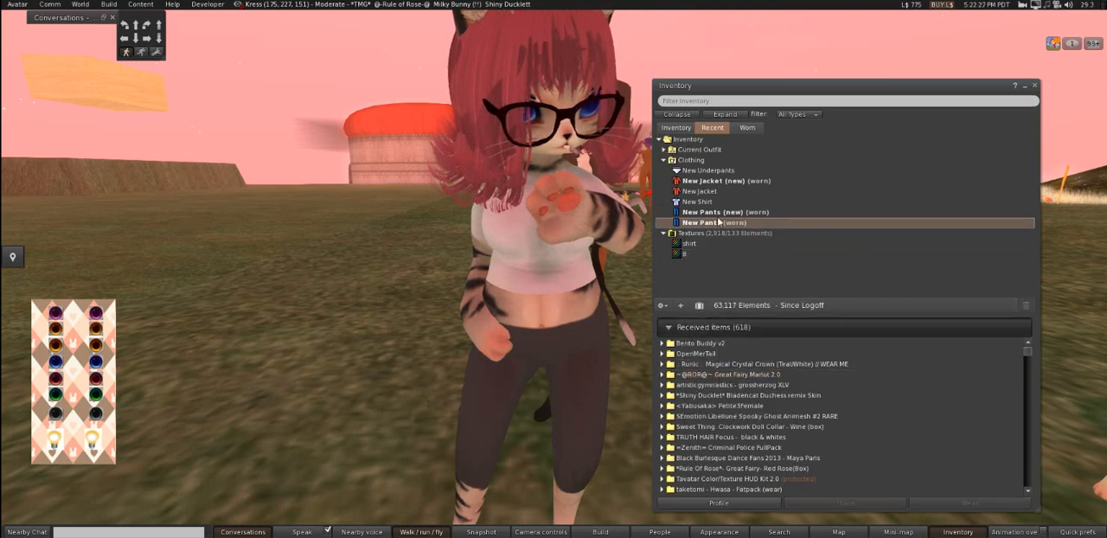
right_click(708, 223)
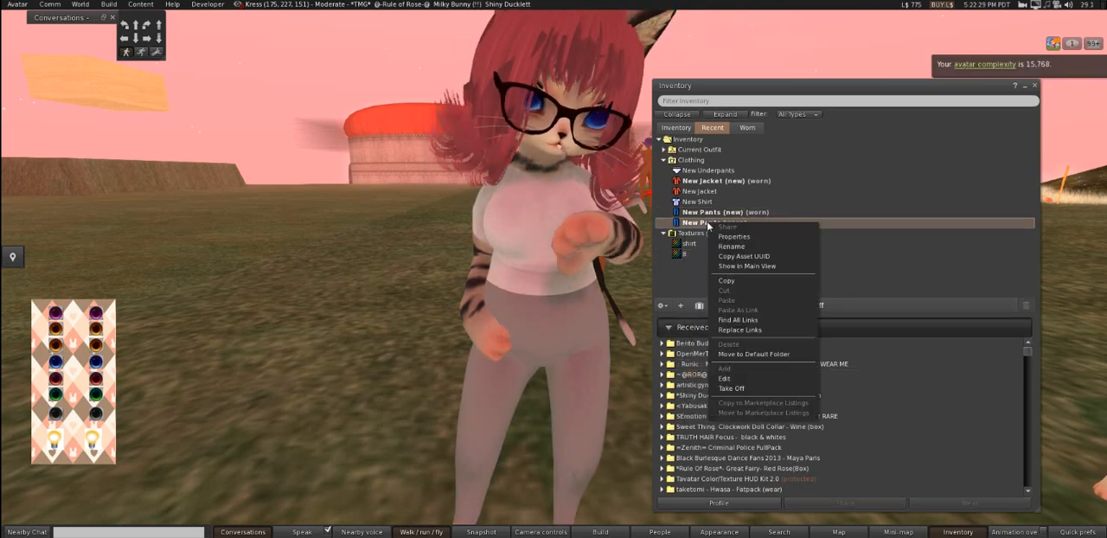
left_click(725, 379)
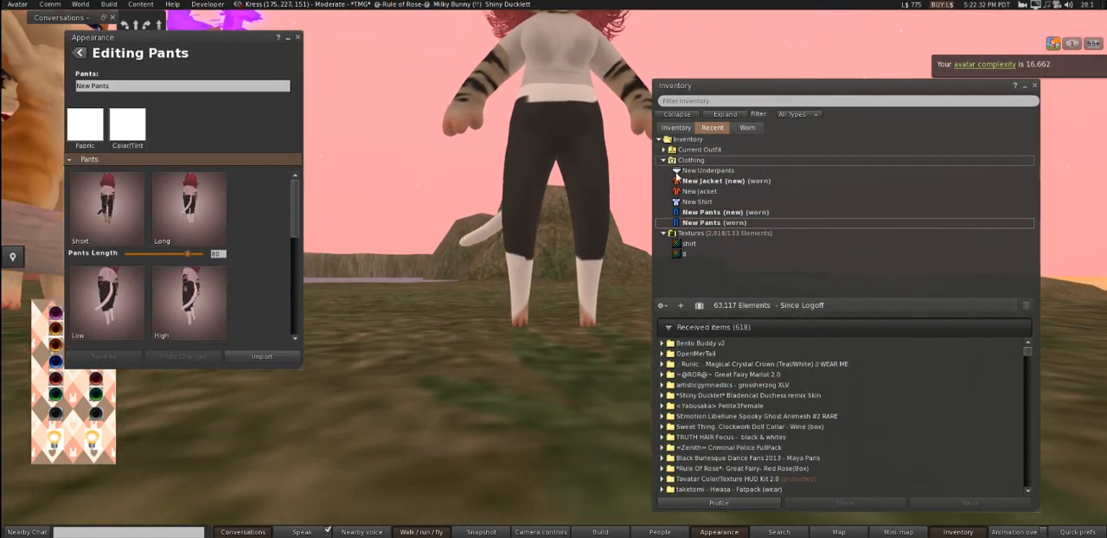
- Apply the uploaded shirt texture as the fabric of New Pants
left_click_drag(683, 246, 308, 199)
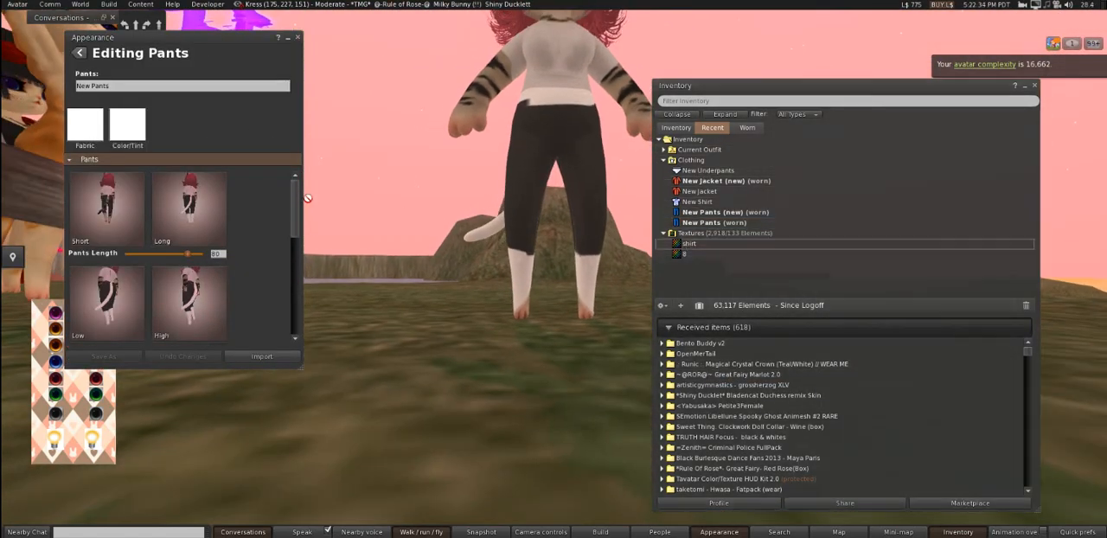
left_click_drag(83, 128, 83, 126)
left_click_drag(567, 105, 538, 267)
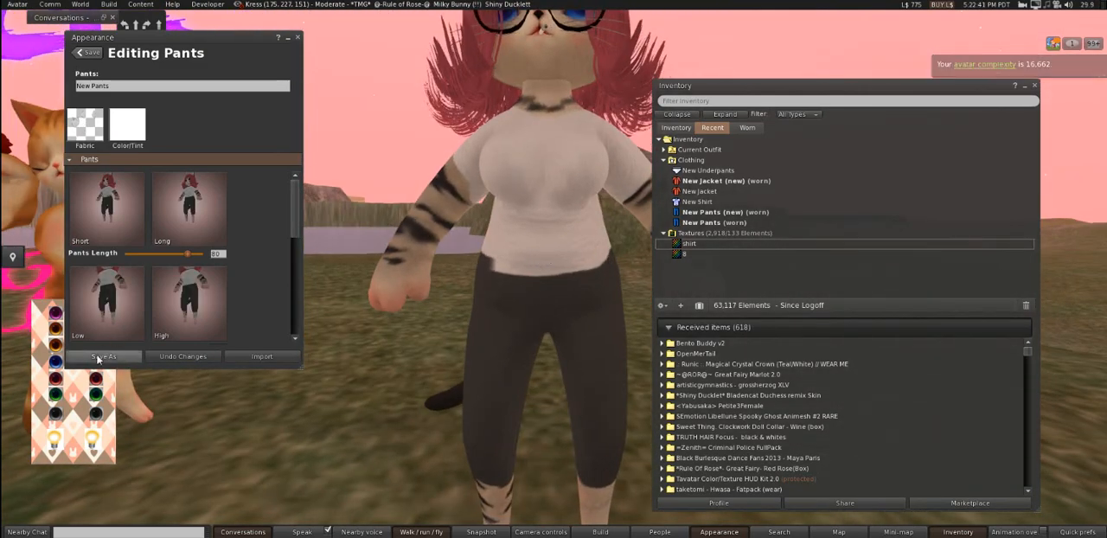
- Save the edited pants to the inventory as New Pants (new) and save the changes to the Devil cat outfit
left_click(97, 356)
left_click(529, 311)
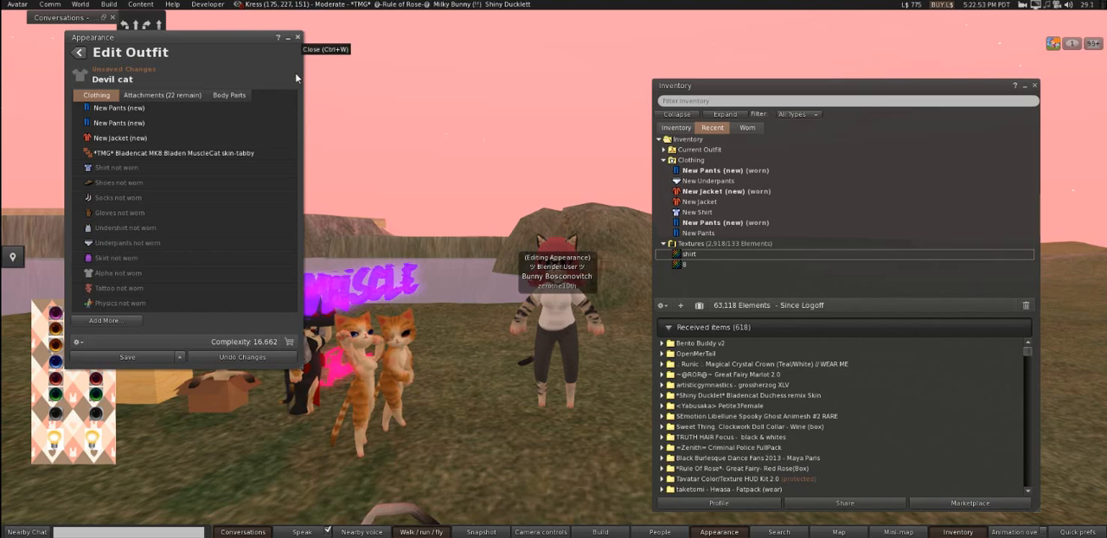
left_click(132, 355)
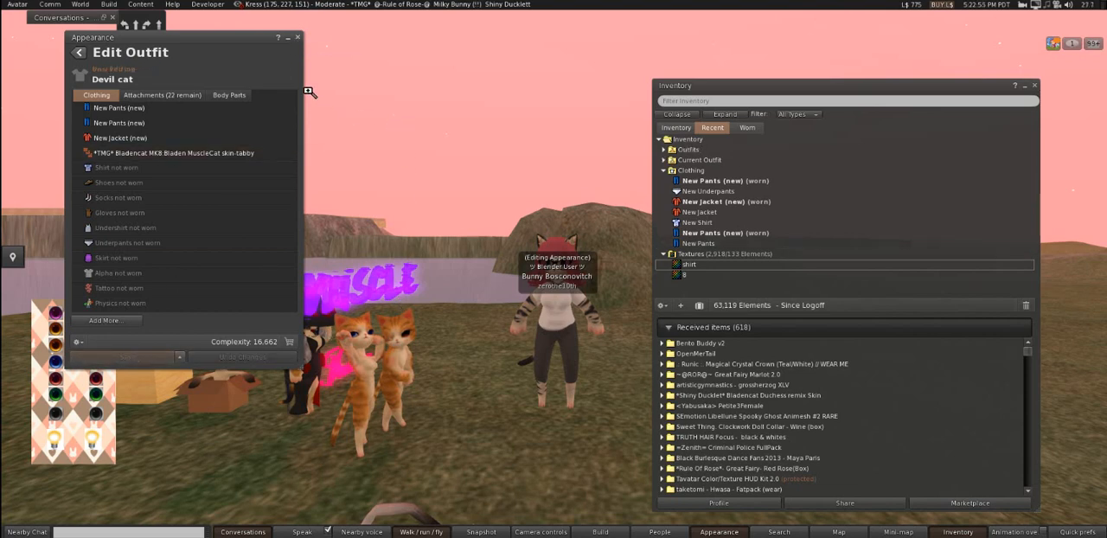
left_click(301, 37)
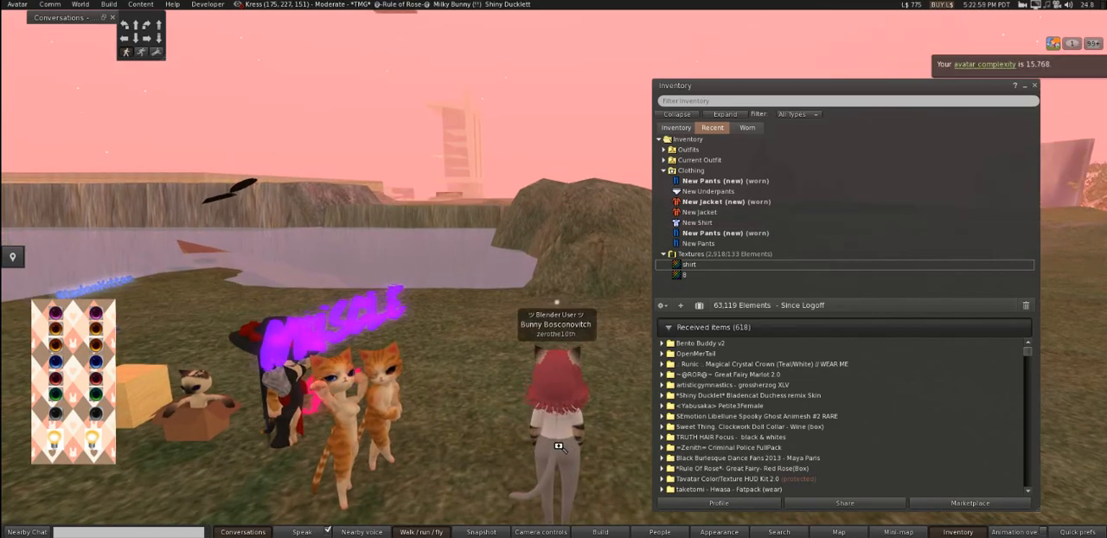
- Examine the worn shirt and pants on the cat avatar from the front, back and sides
left_click_drag(559, 447, 225, 173)
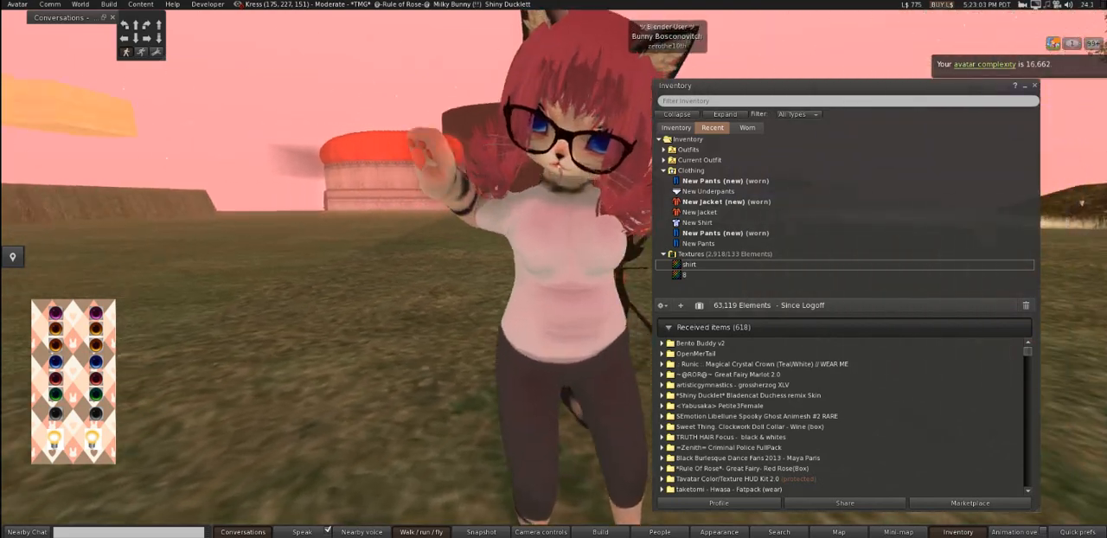
left_click_drag(657, 334, 770, 337)
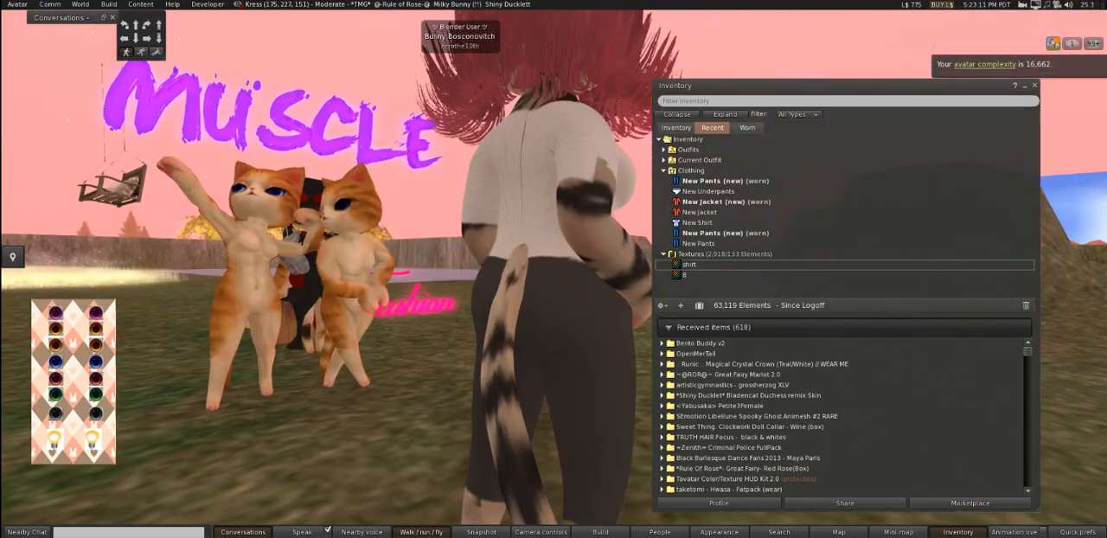
left_click_drag(381, 260, 557, 246)
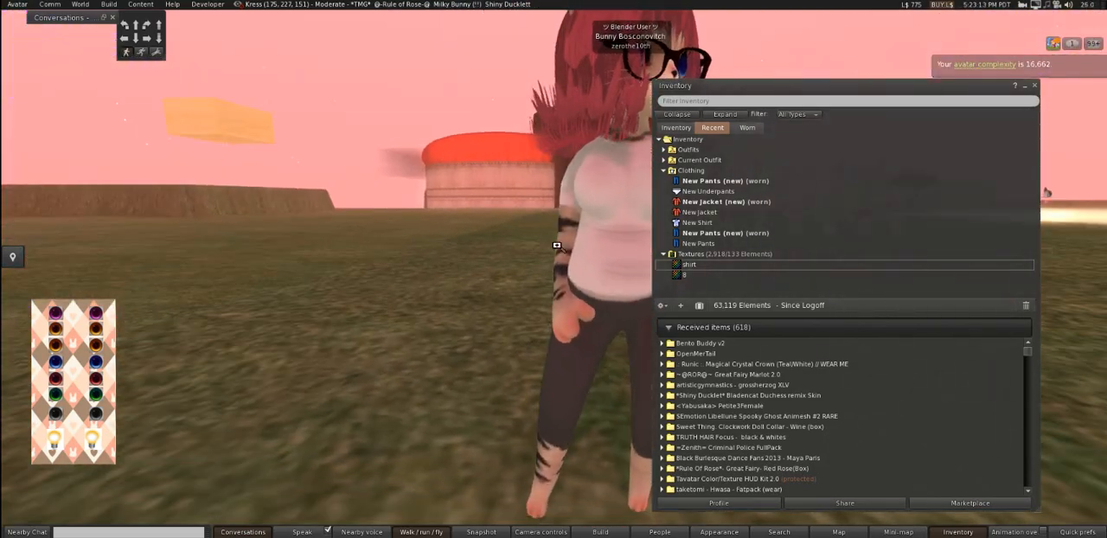
left_click_drag(637, 224, 635, 195)
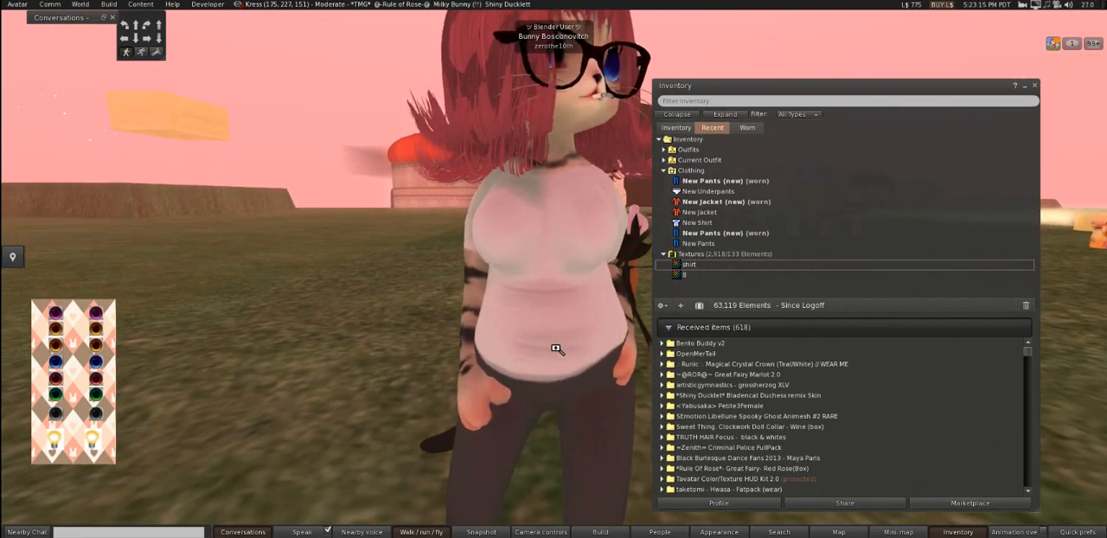
left_click_drag(559, 351, 558, 279)
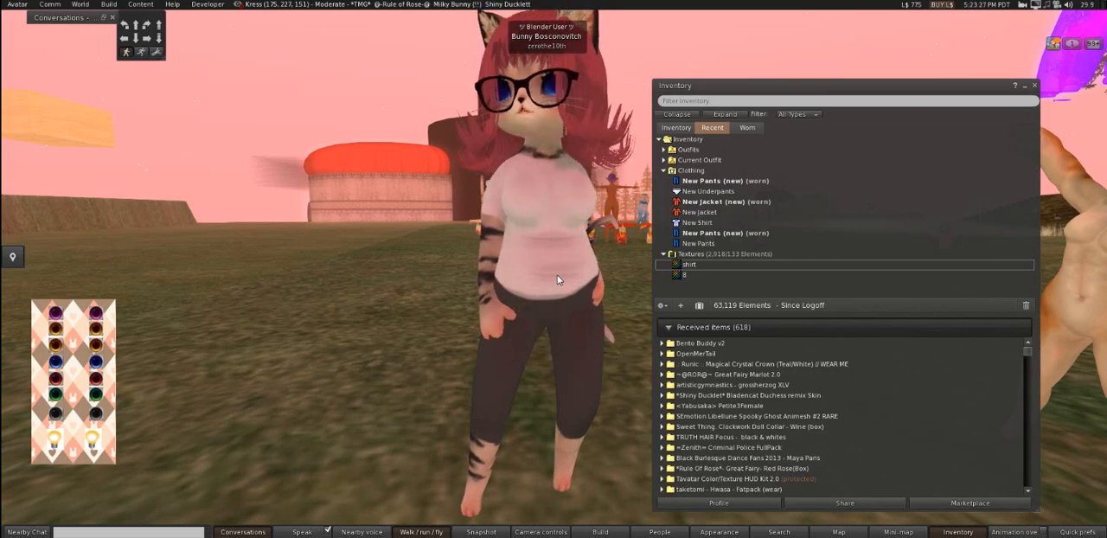
left_click_drag(585, 223, 536, 278)
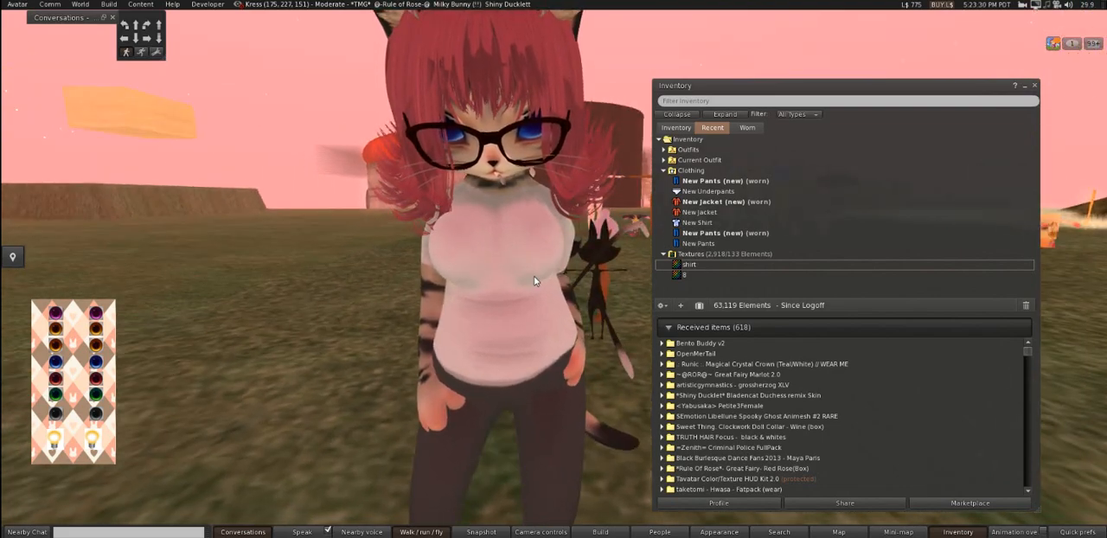
- Select the worn New Jacket (new) in the inventory's Clothing folder
left_click(732, 204)
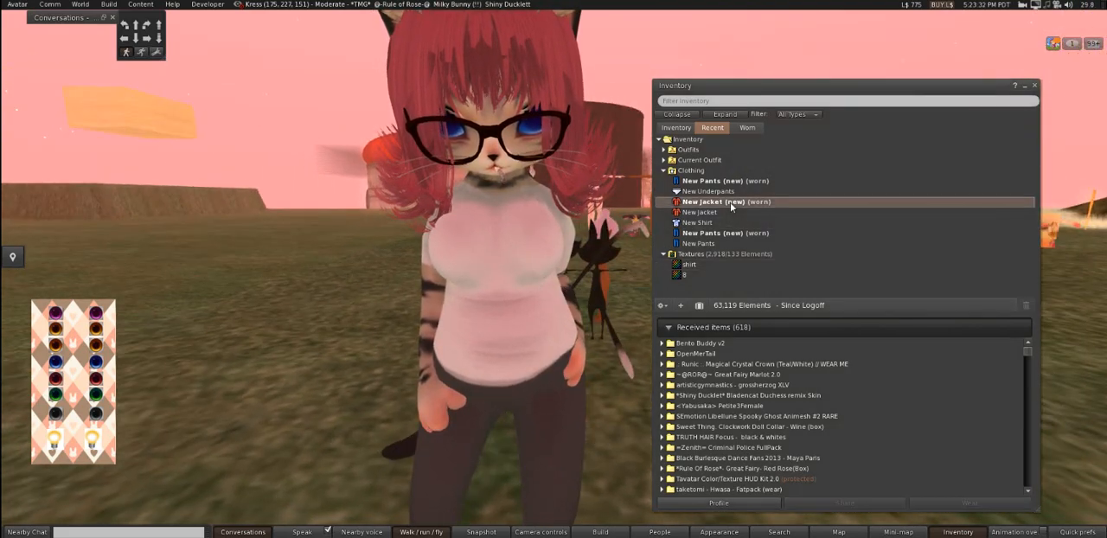